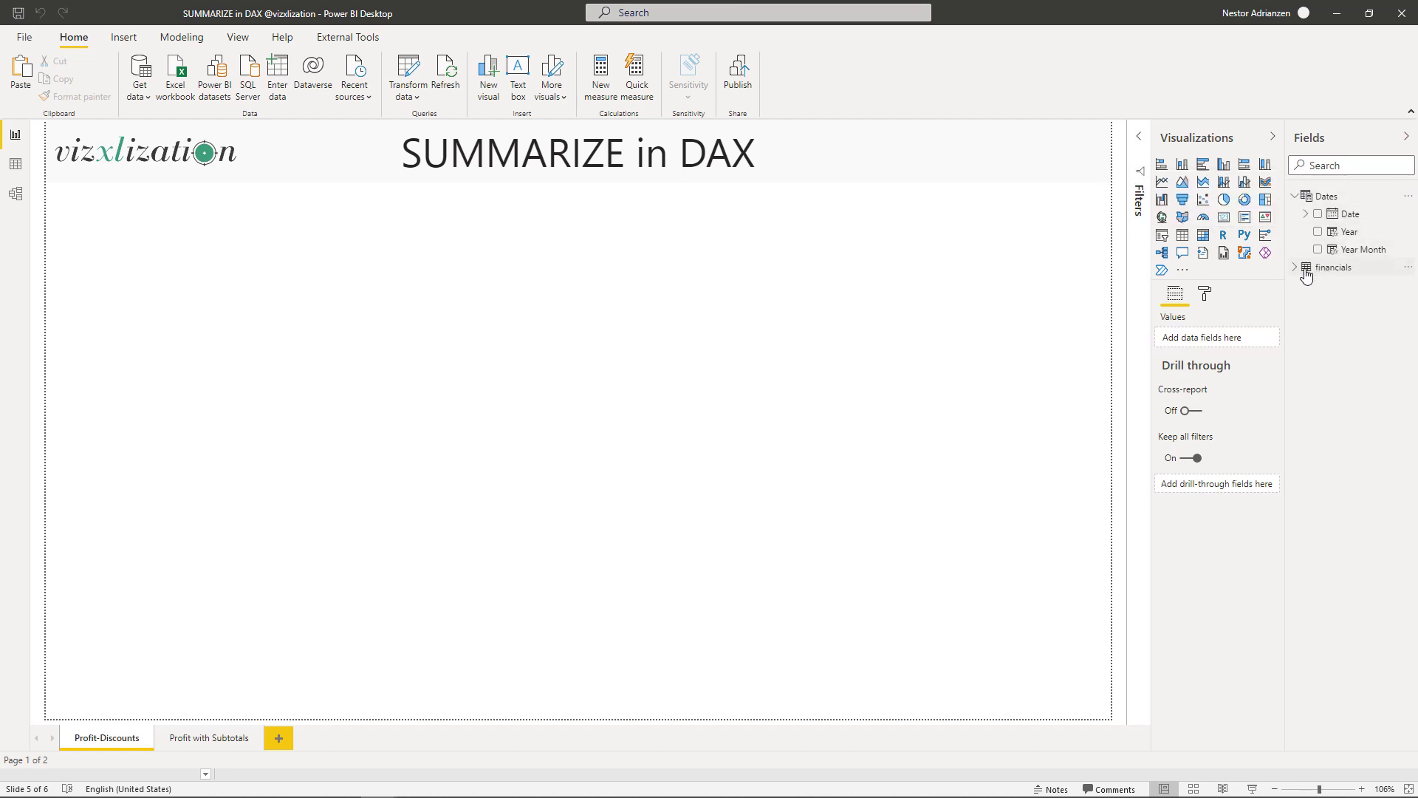
Step: Browse the Dates and financials field lists and the model diagram, then return to the report
left_click(1295, 196)
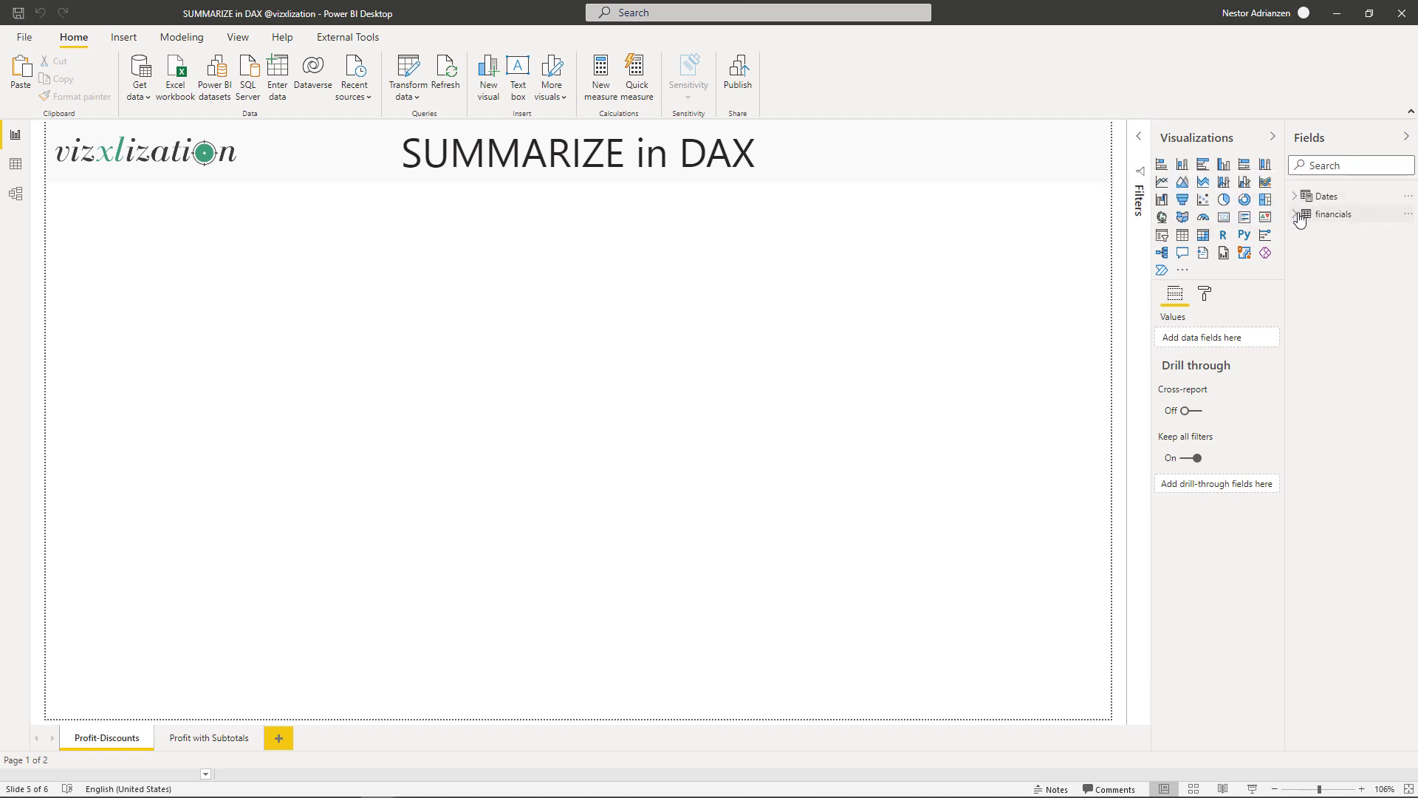
left_click(1298, 216)
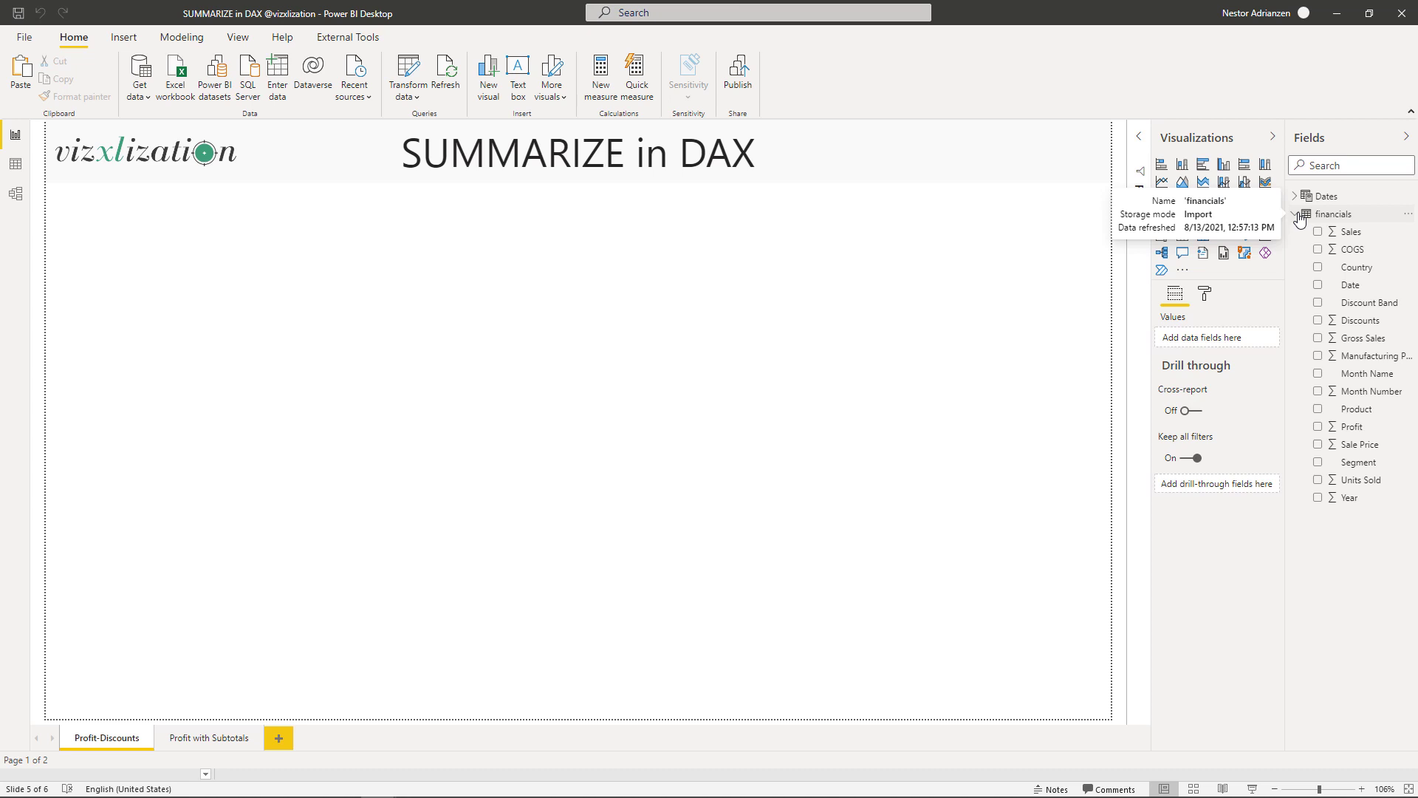
left_click(1299, 215)
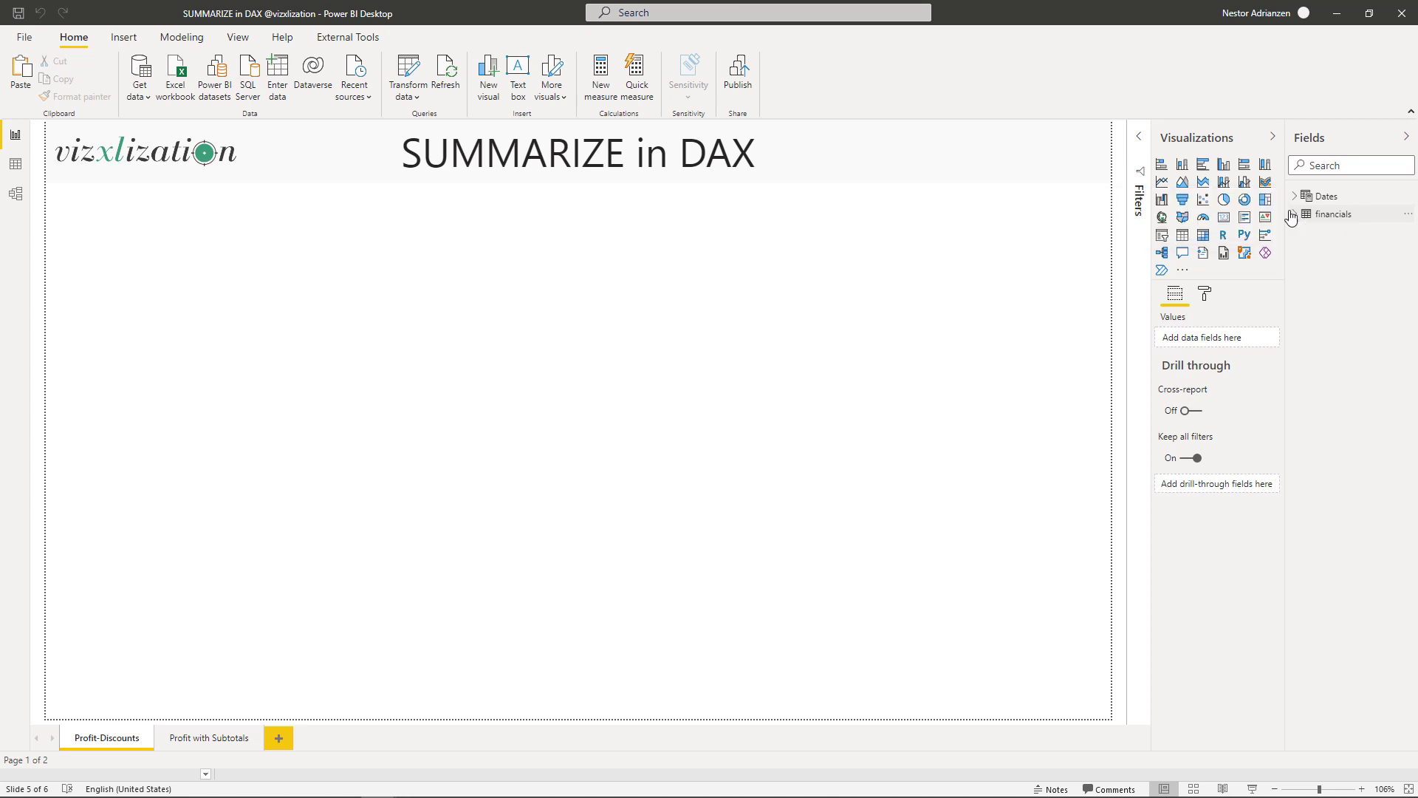
left_click(15, 194)
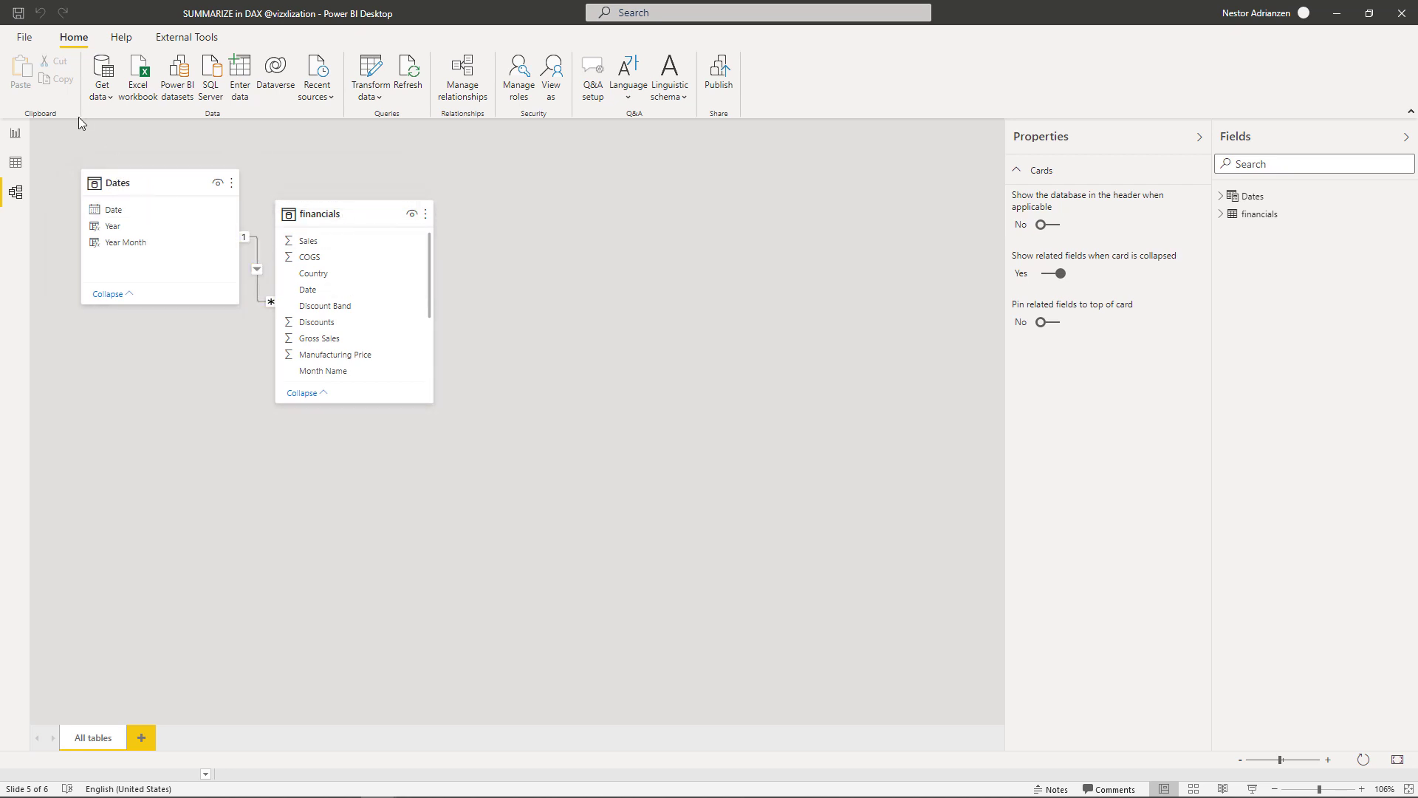
left_click(14, 136)
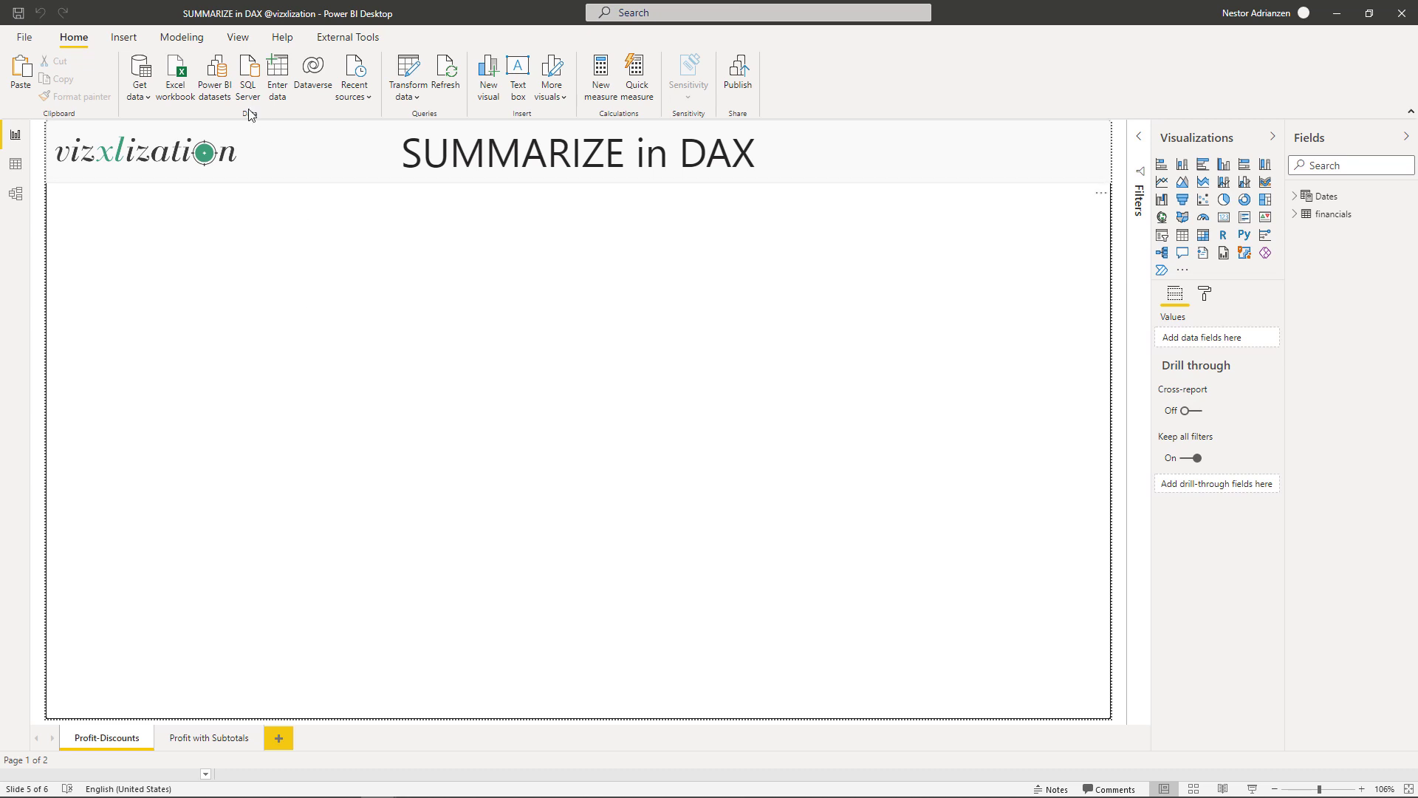
Step: Create a new calculated table named Profit-Discounts whose formula starts with CALCULATETABLE(
left_click(197, 42)
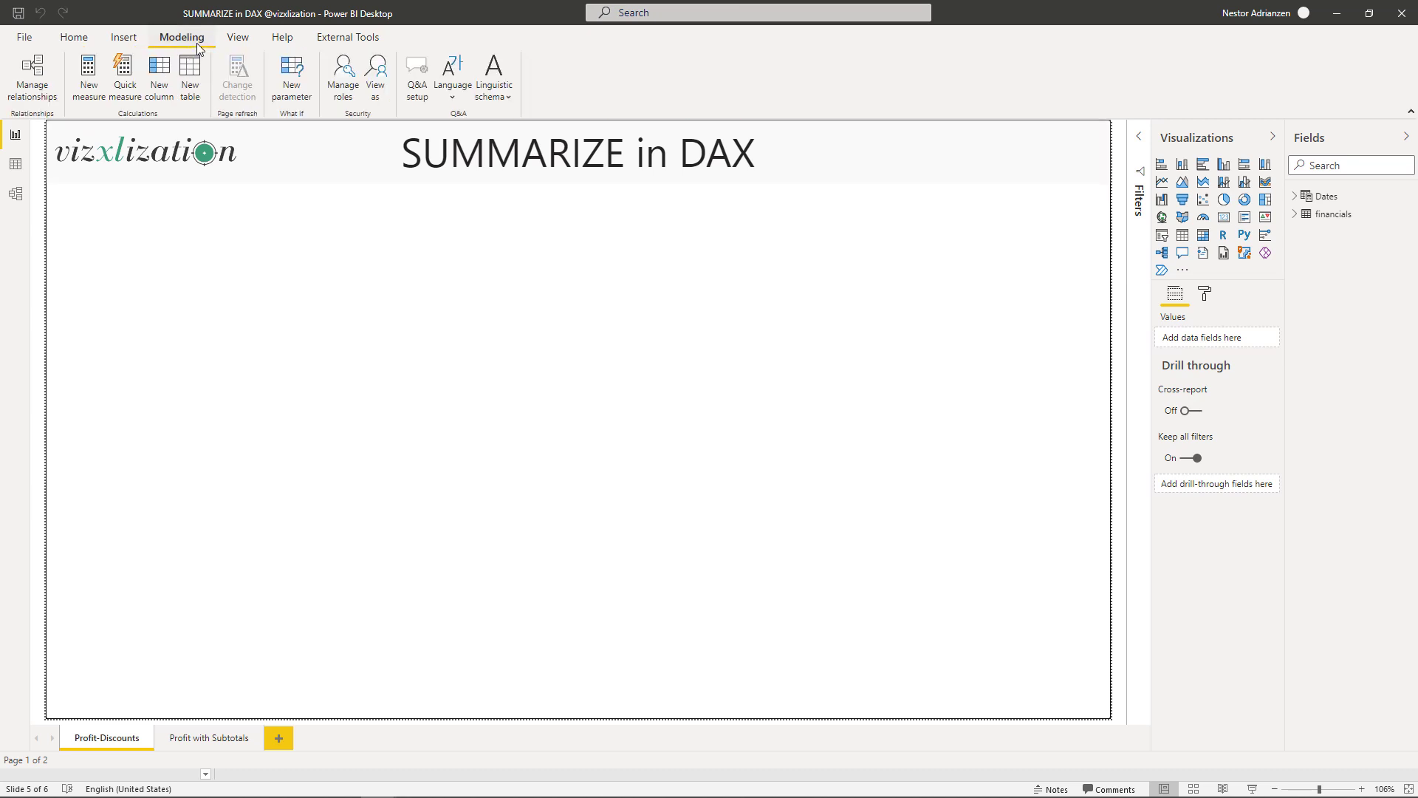
left_click(200, 83)
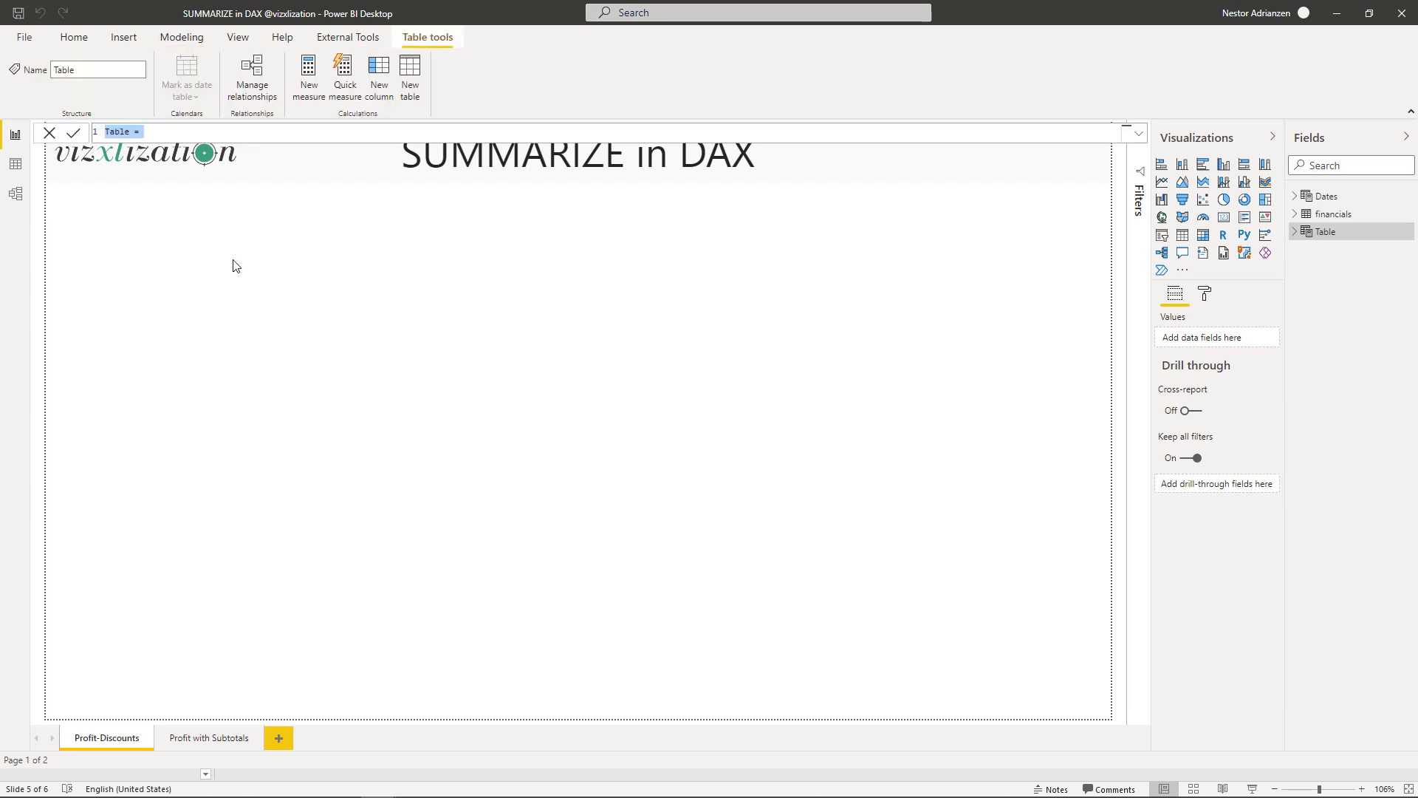
type("Profit-Discounts =")
key("shift+Return")
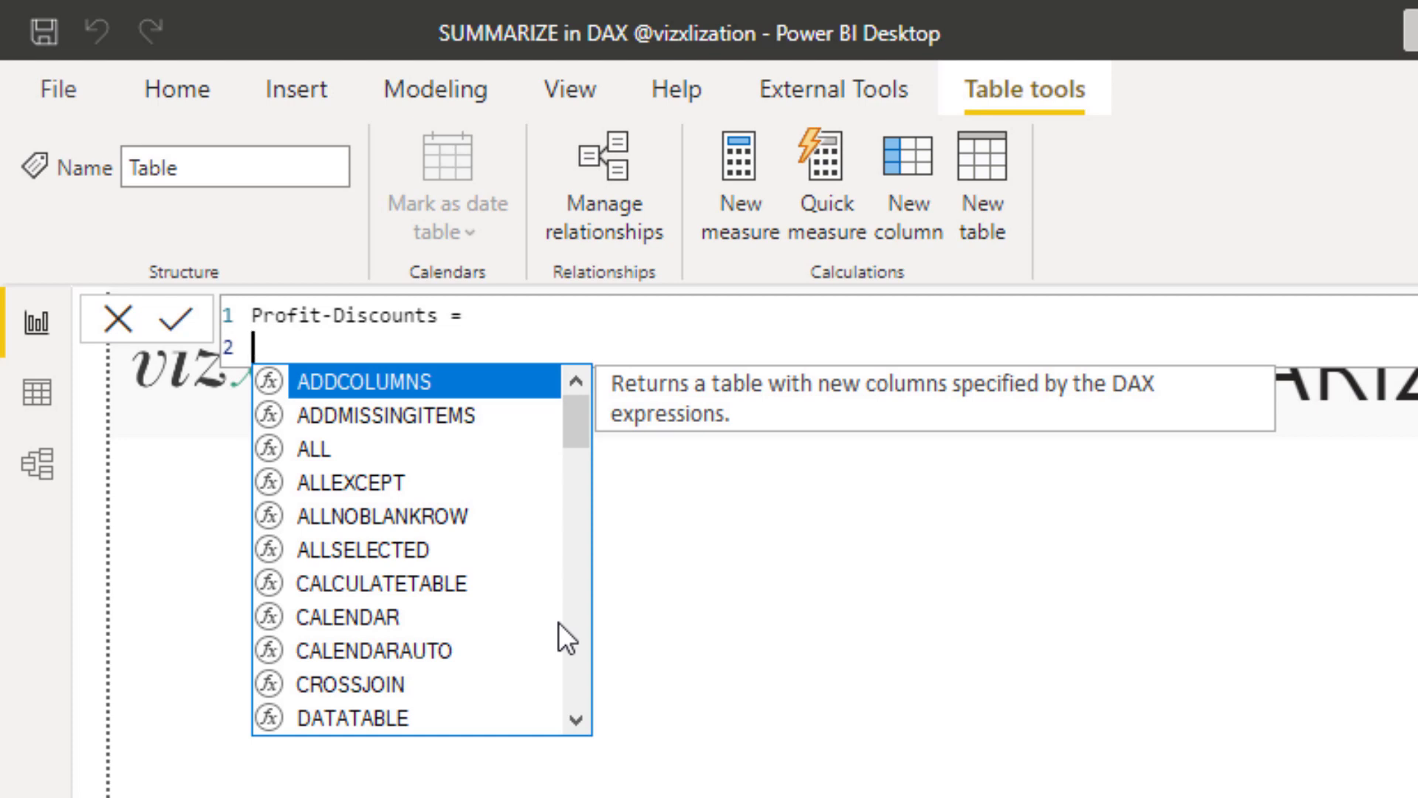
type("cal")
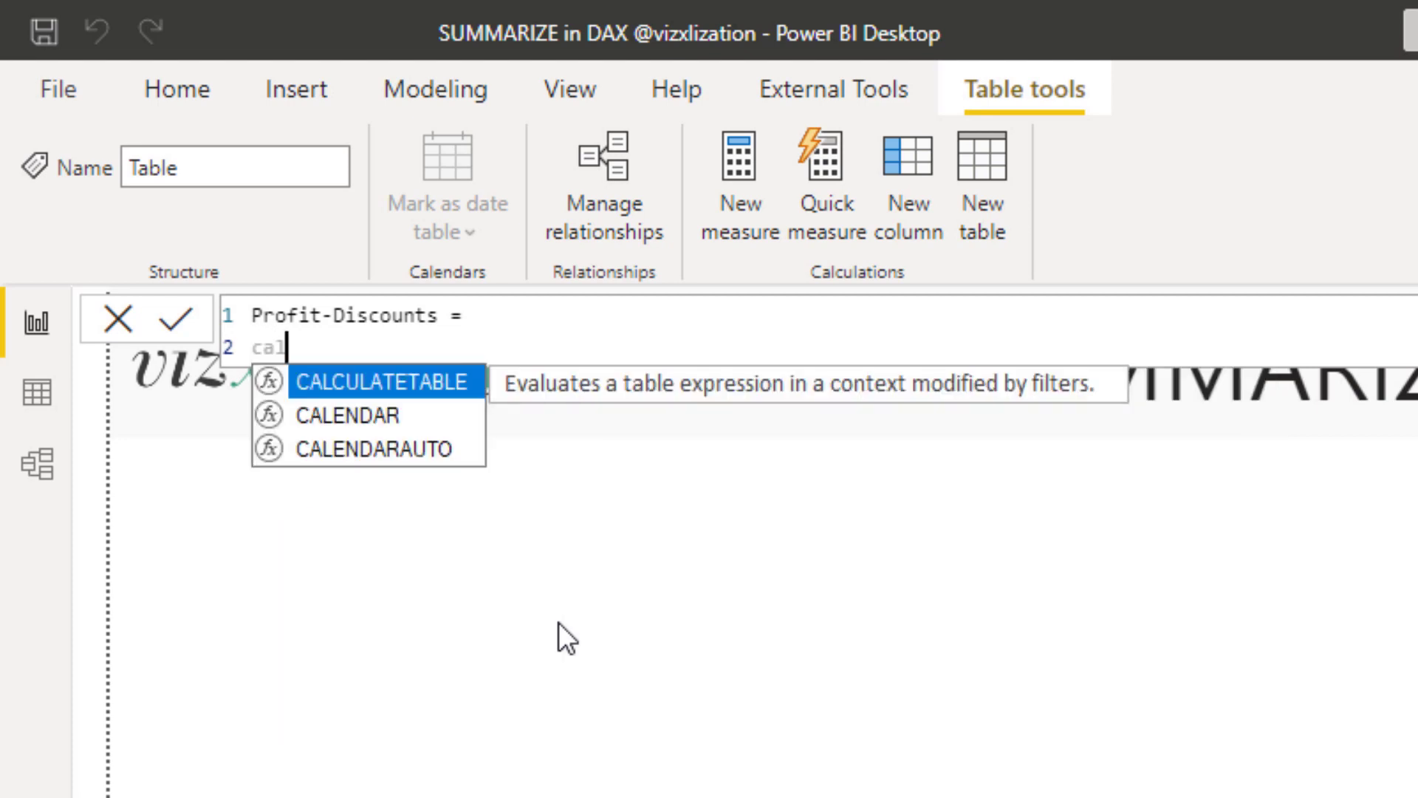
key("Tab")
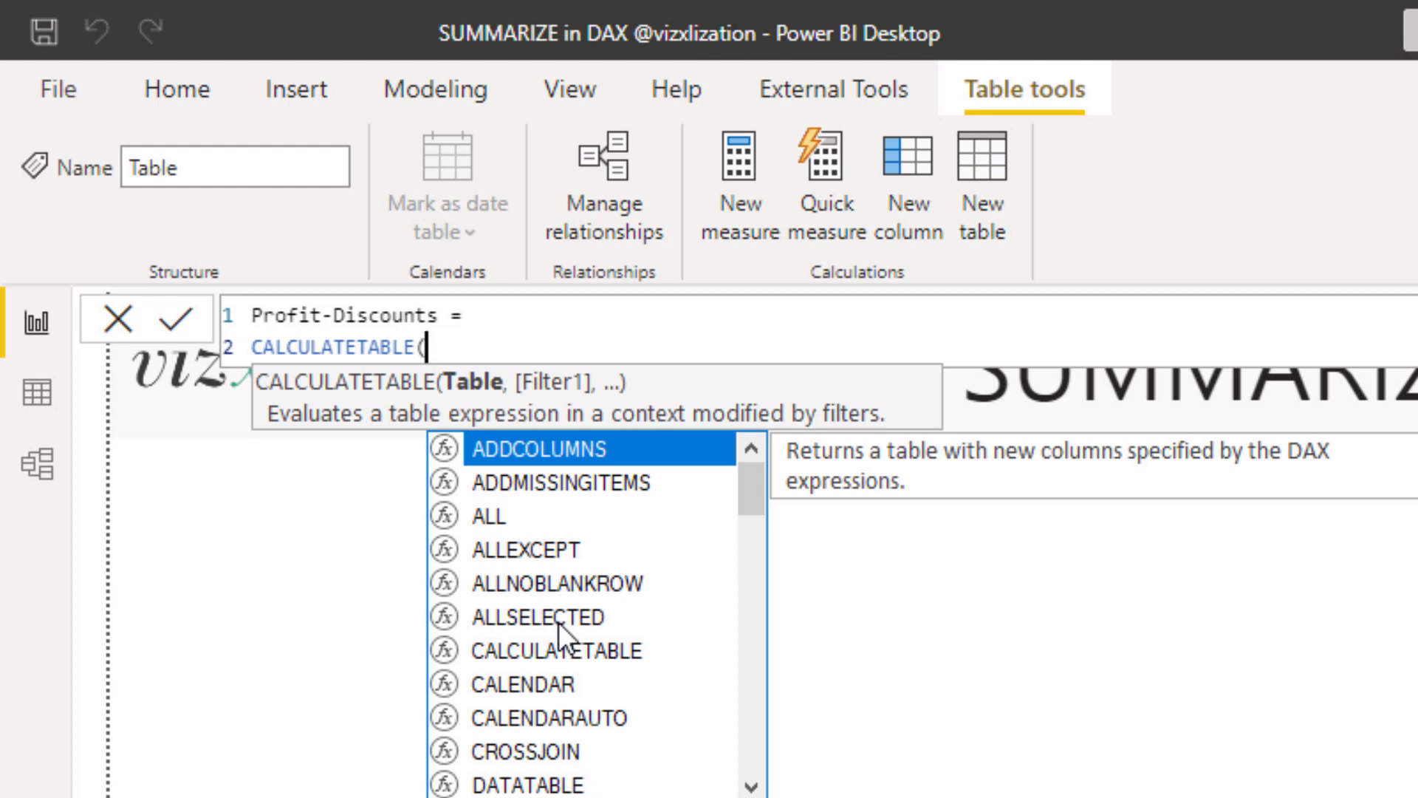
key("shift+Return")
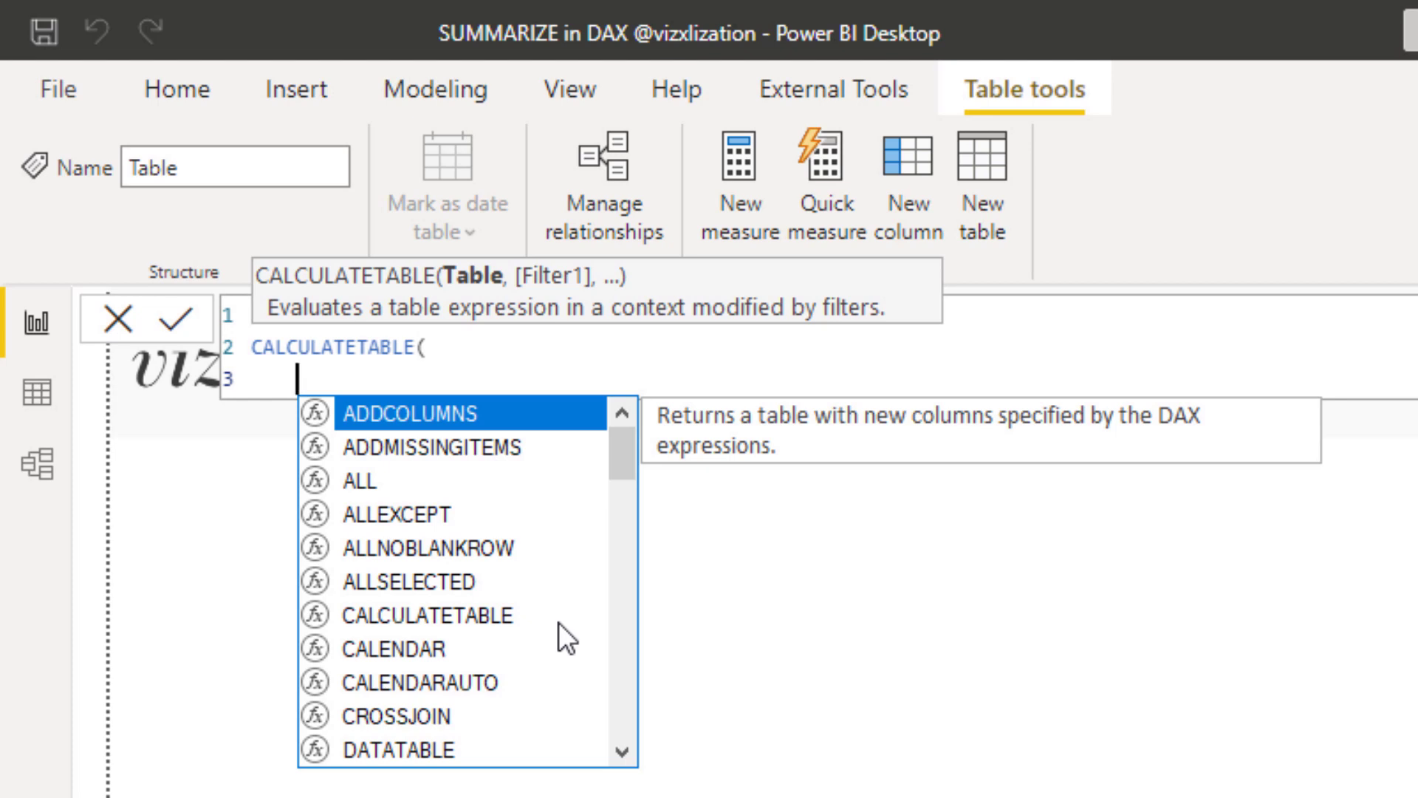
Step: Nest SUMMARIZE( financials inside CALCULATETABLE on new lines using autocomplete
type("su")
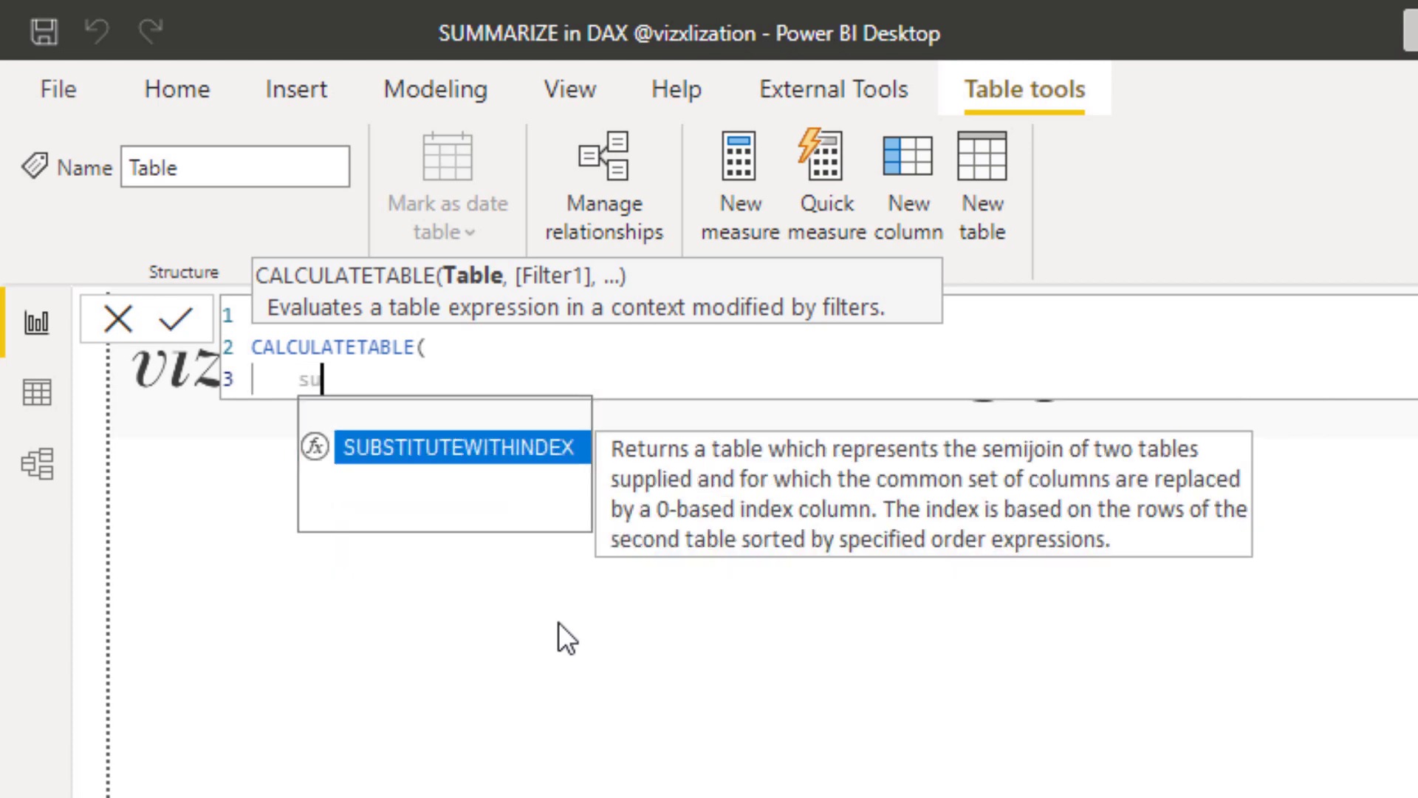
key("Down")
key("Tab")
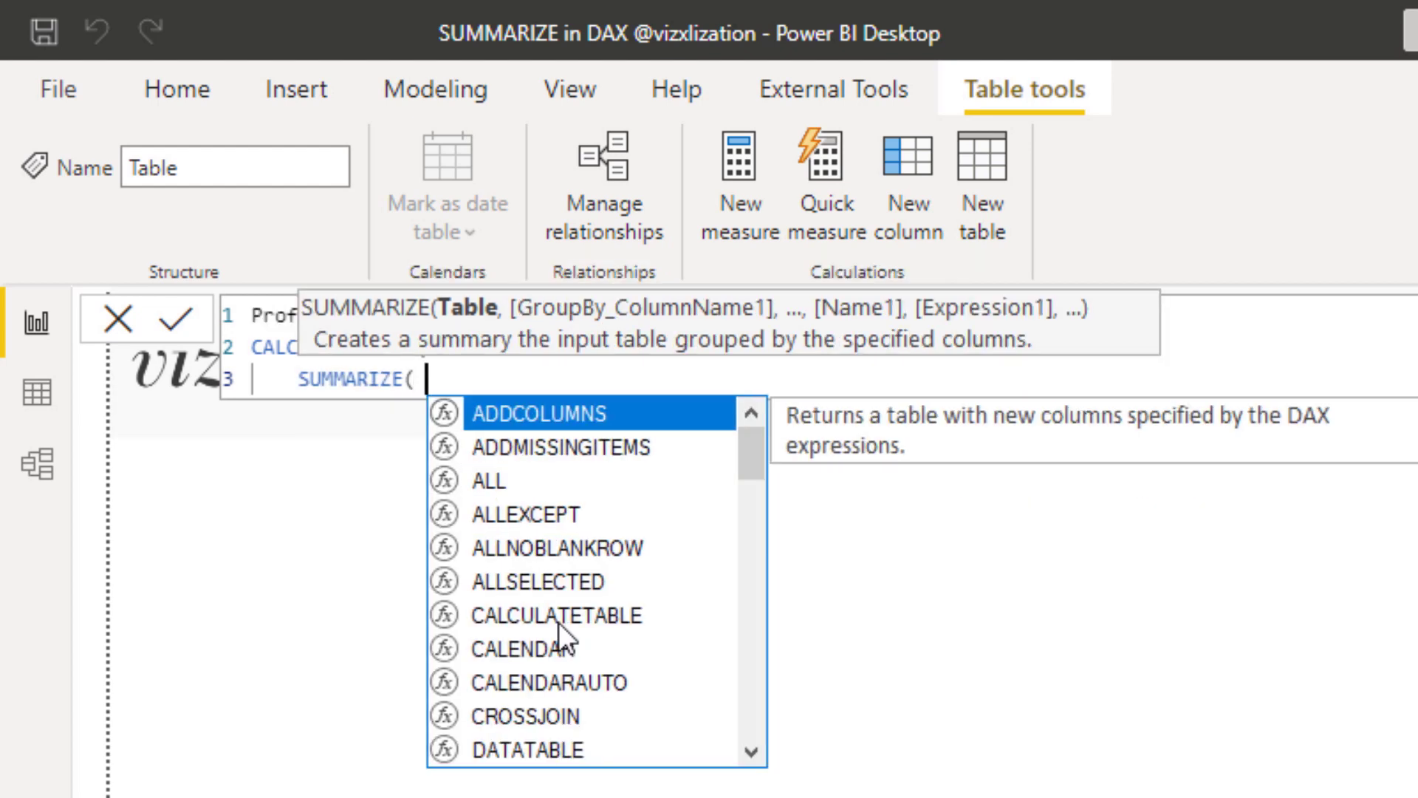
key("shift+Return")
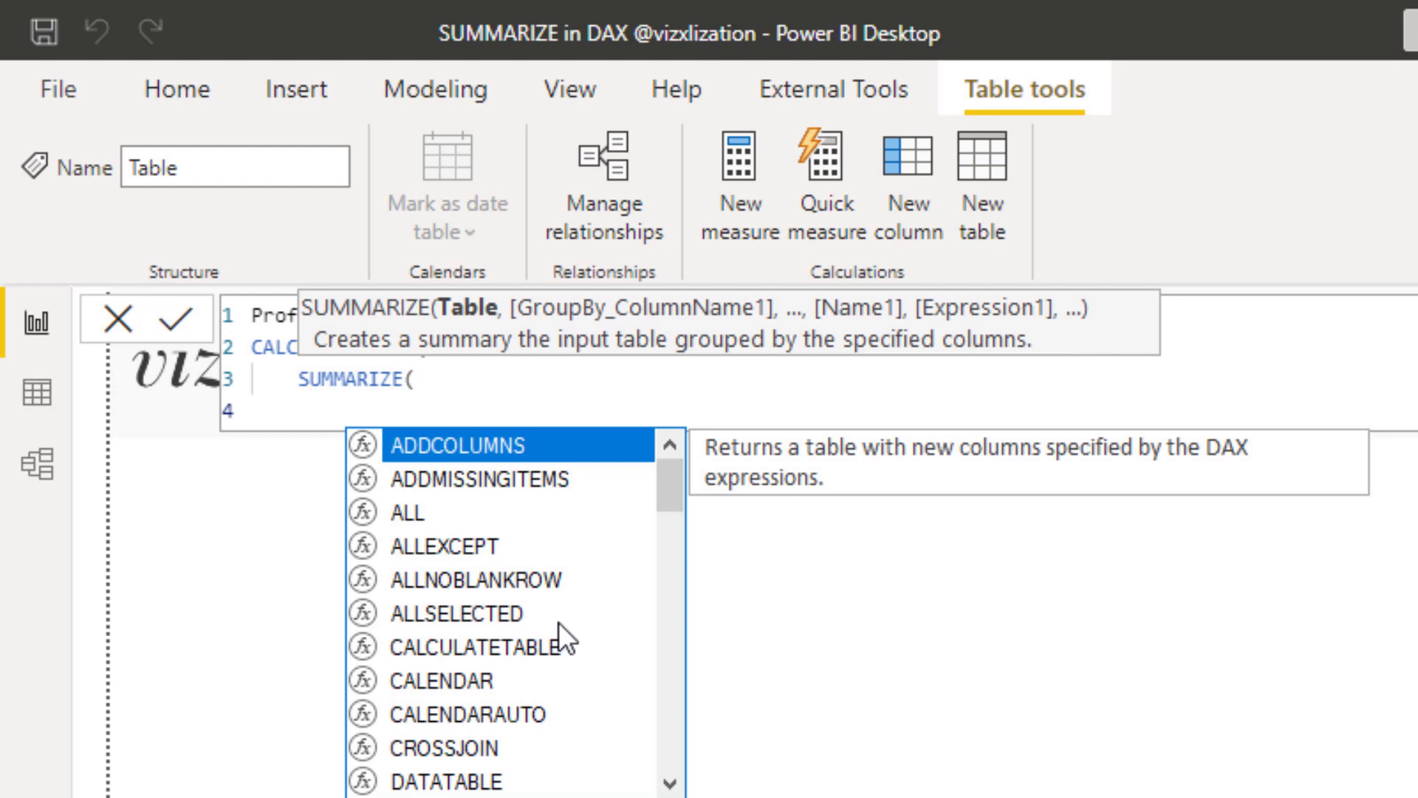
type("fin")
key("Tab")
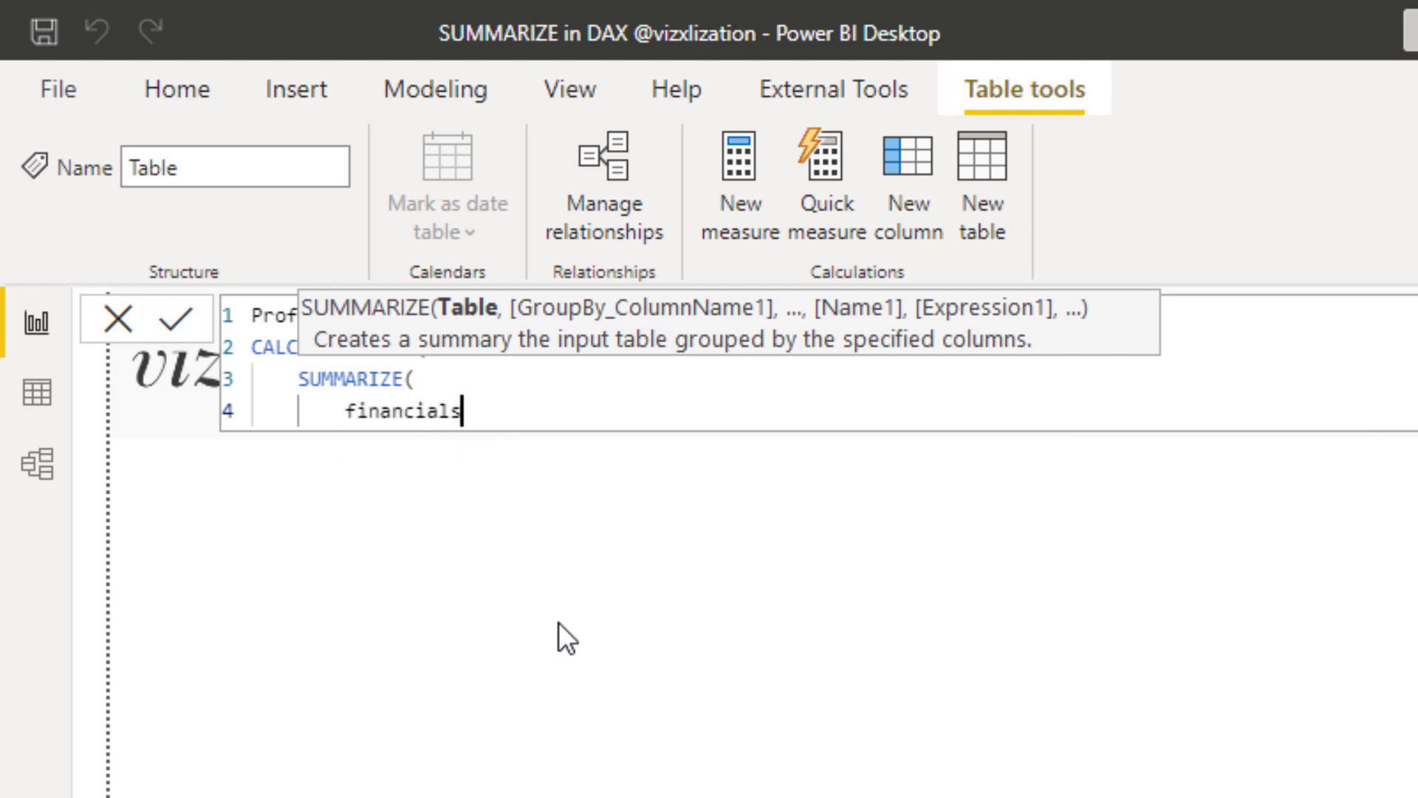
Step: Add Dates[Year Month] and financials[Country] as SUMMARIZE group-by columns, each on its own line
type(",")
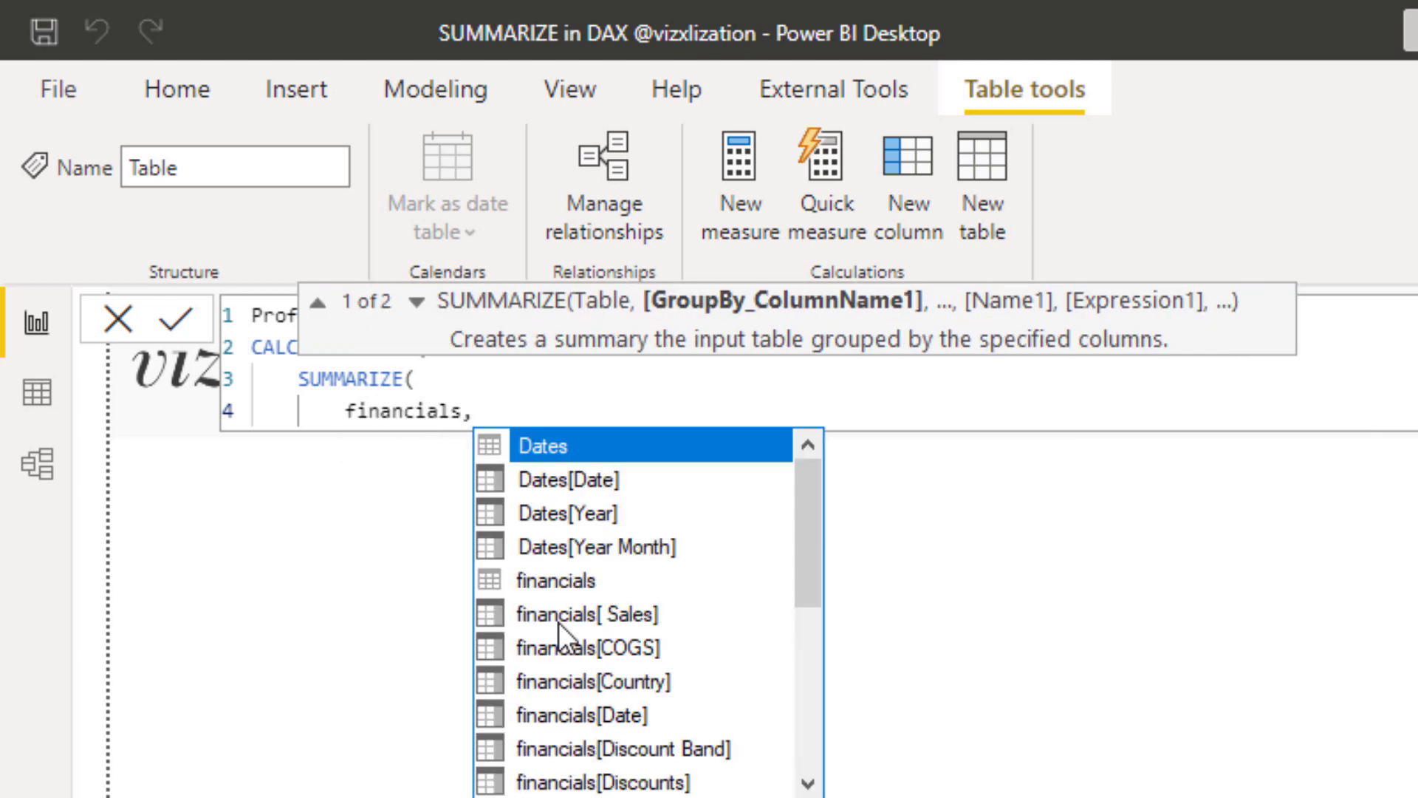
key("shift+Return")
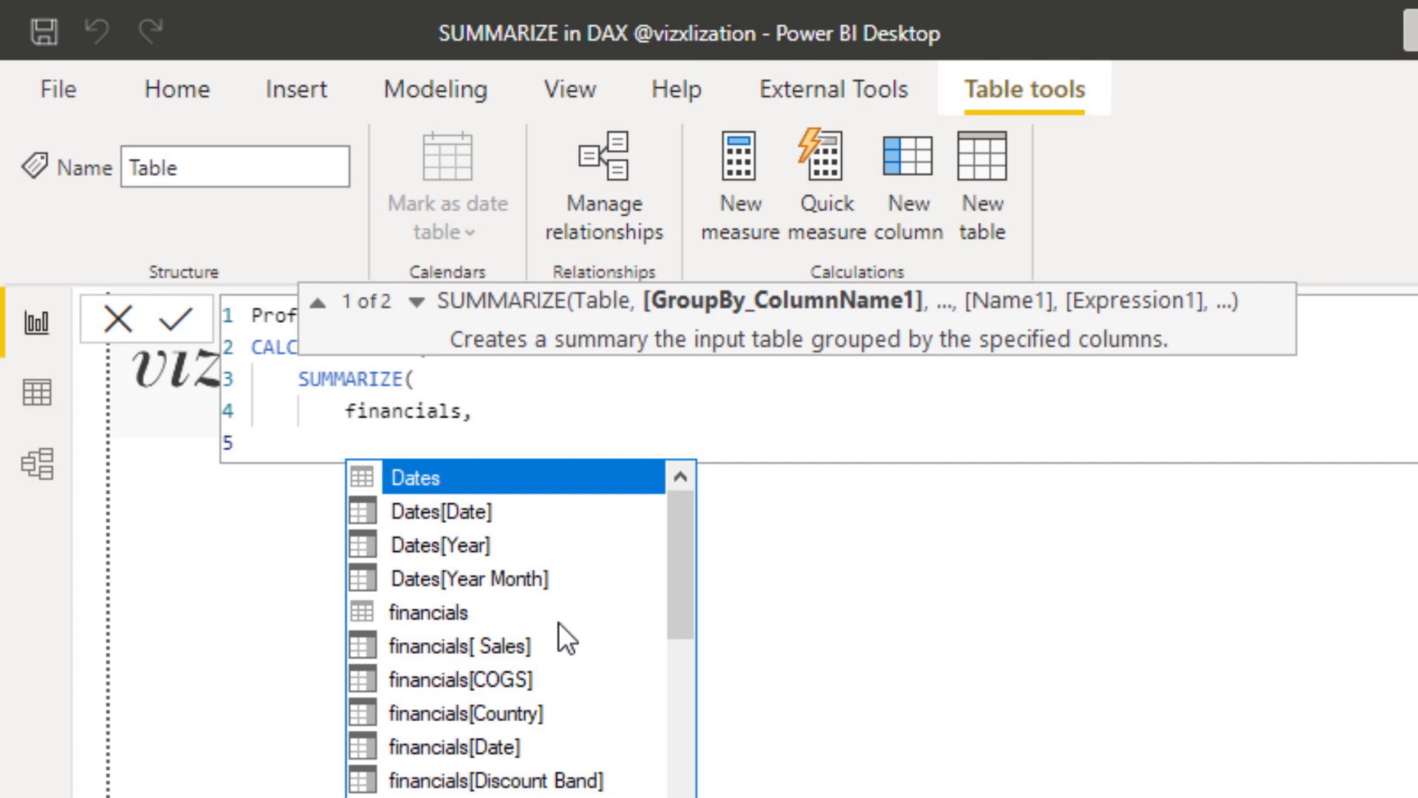
type("year")
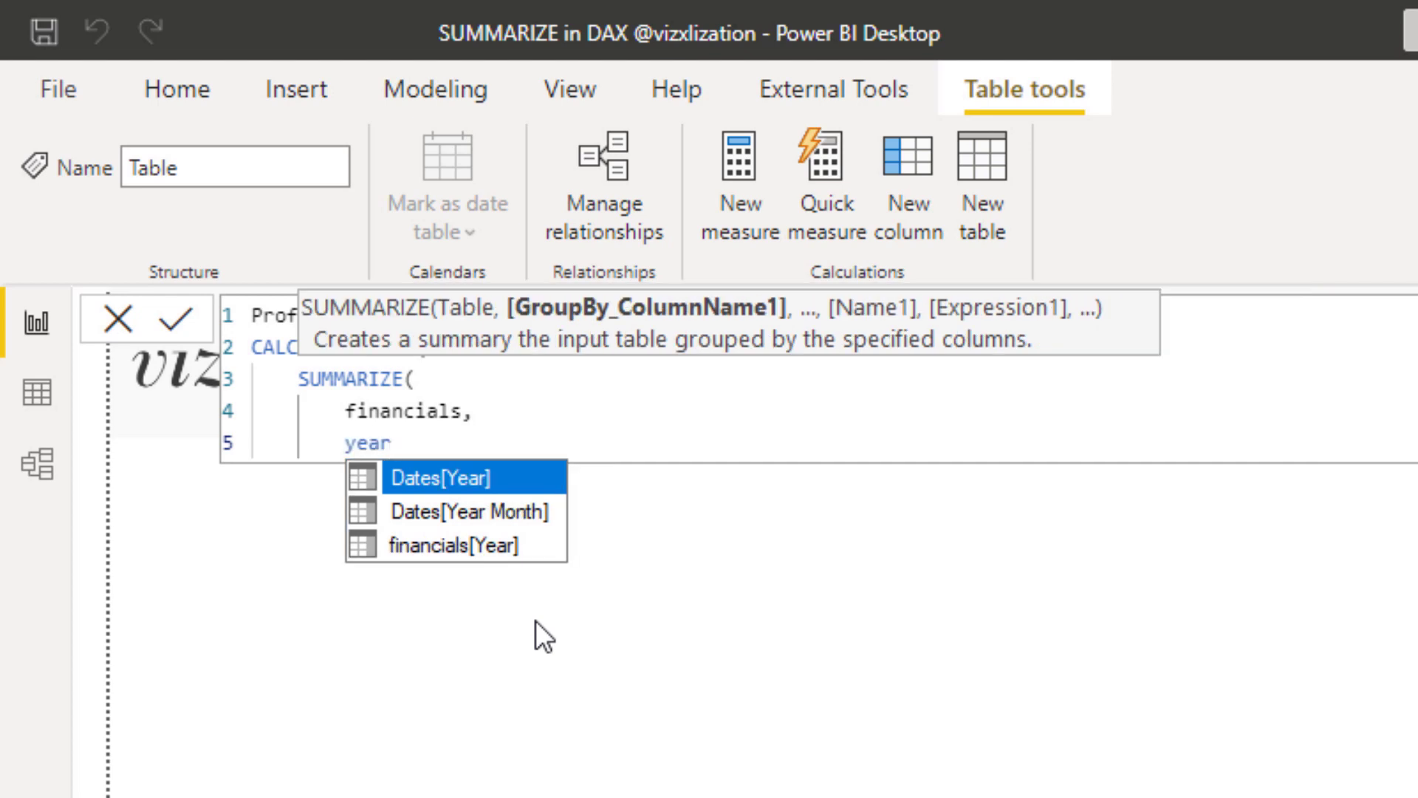
key("Down")
key("Tab")
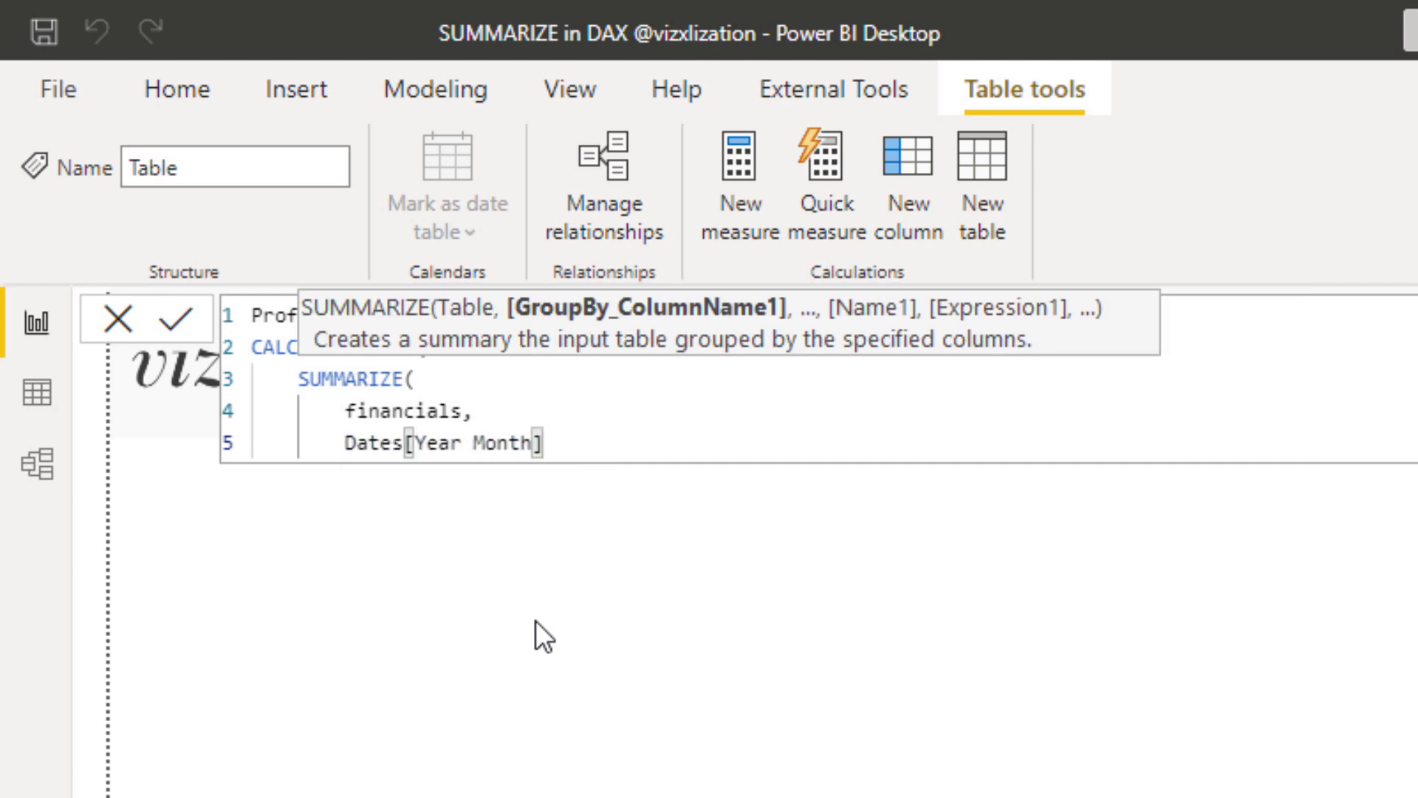
type(",")
key("Return")
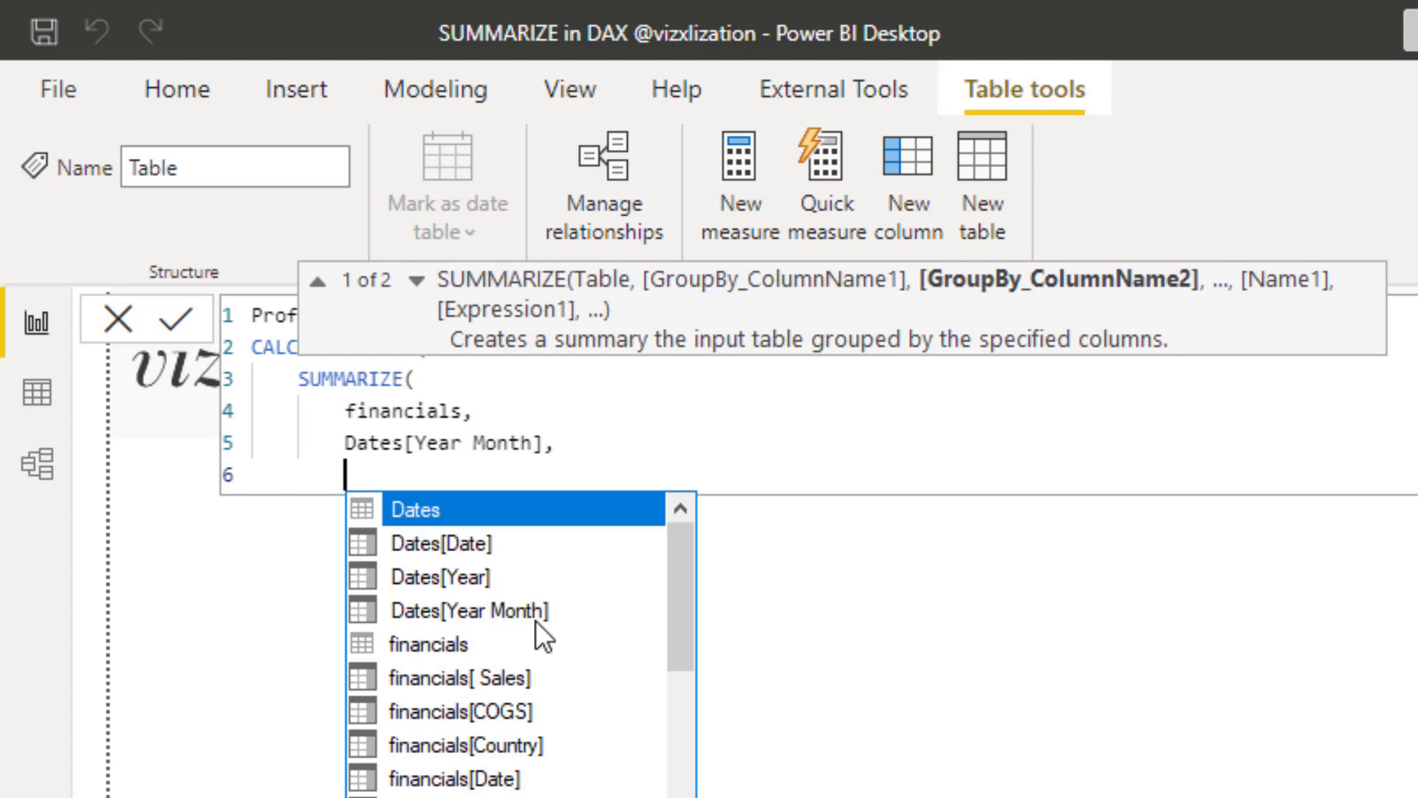
type("co")
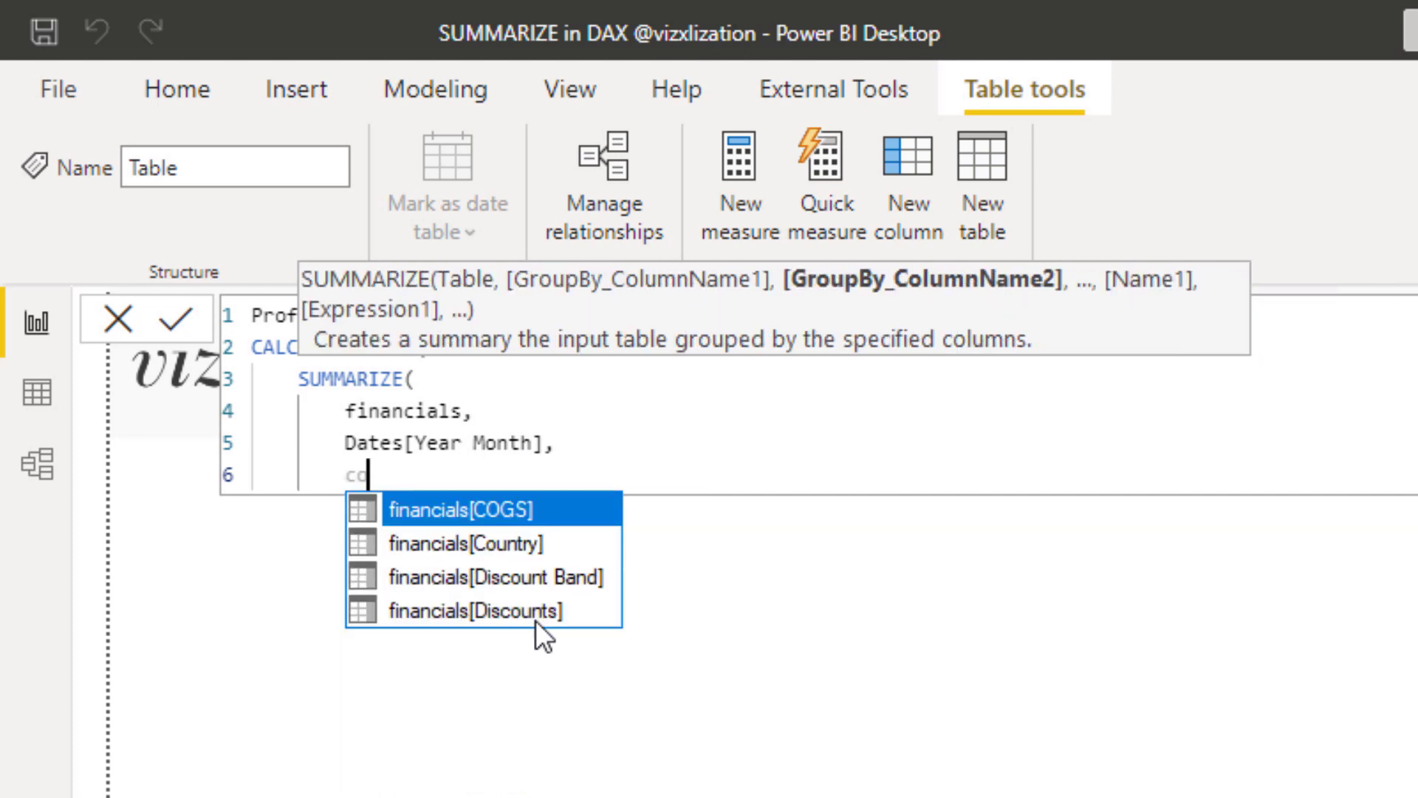
type("u")
key("Tab")
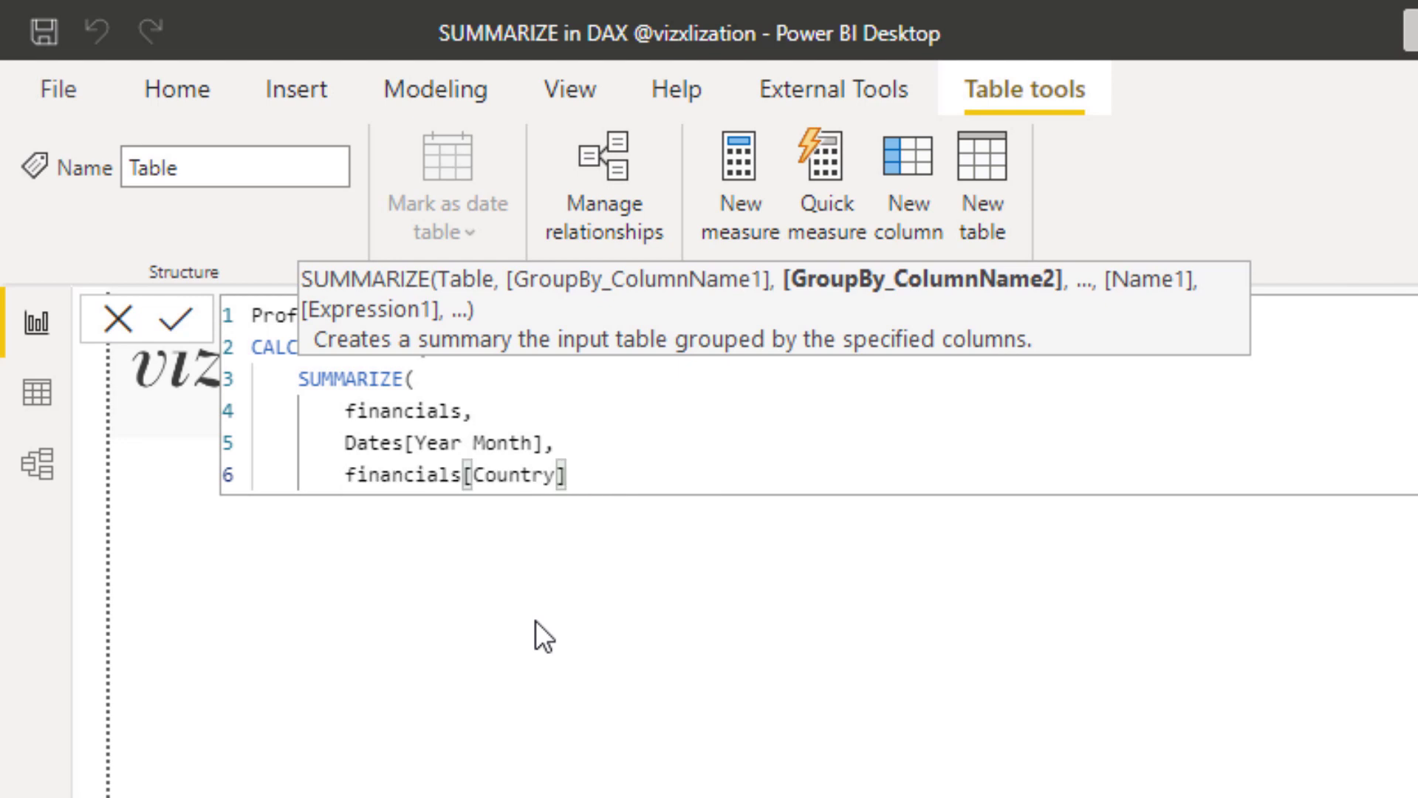
type(",")
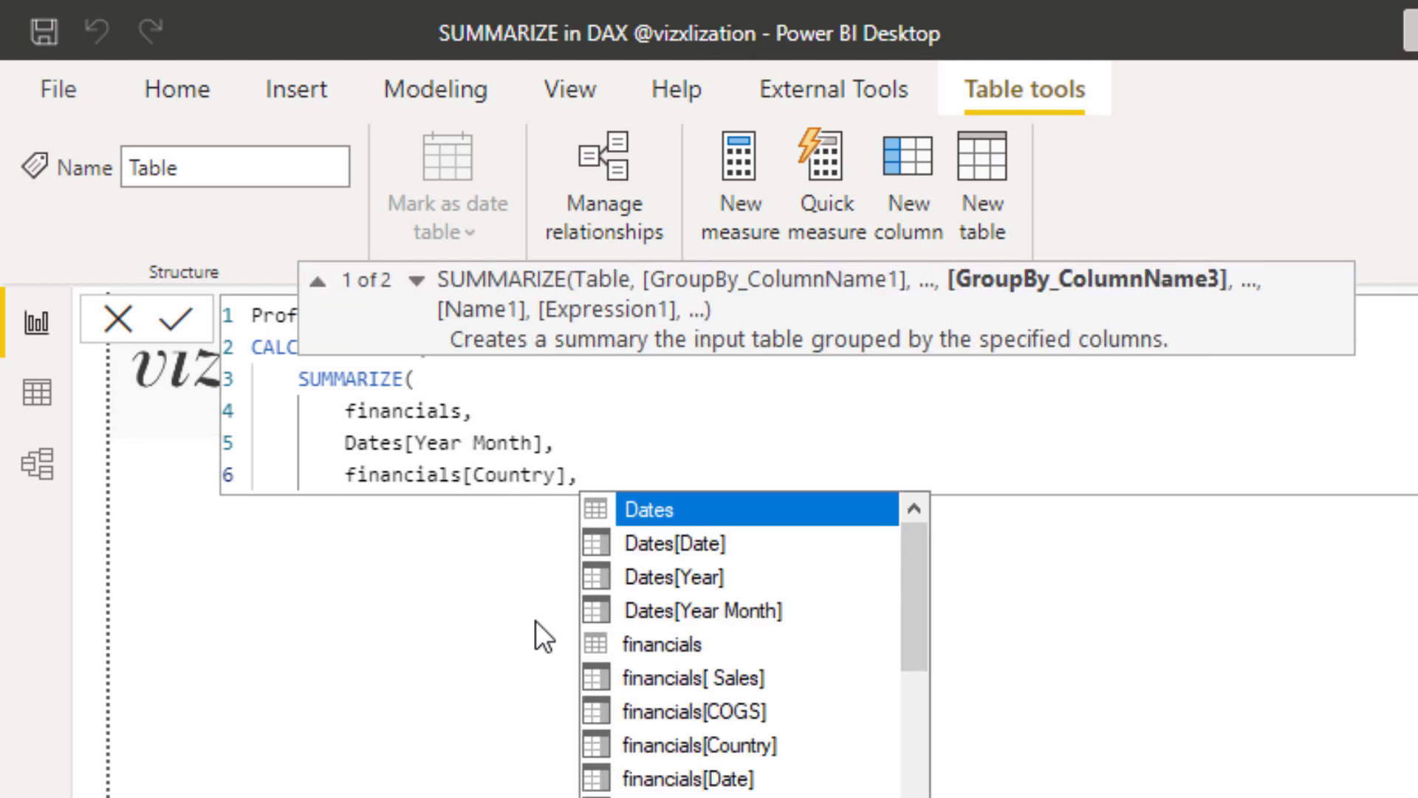
key("shift+Return")
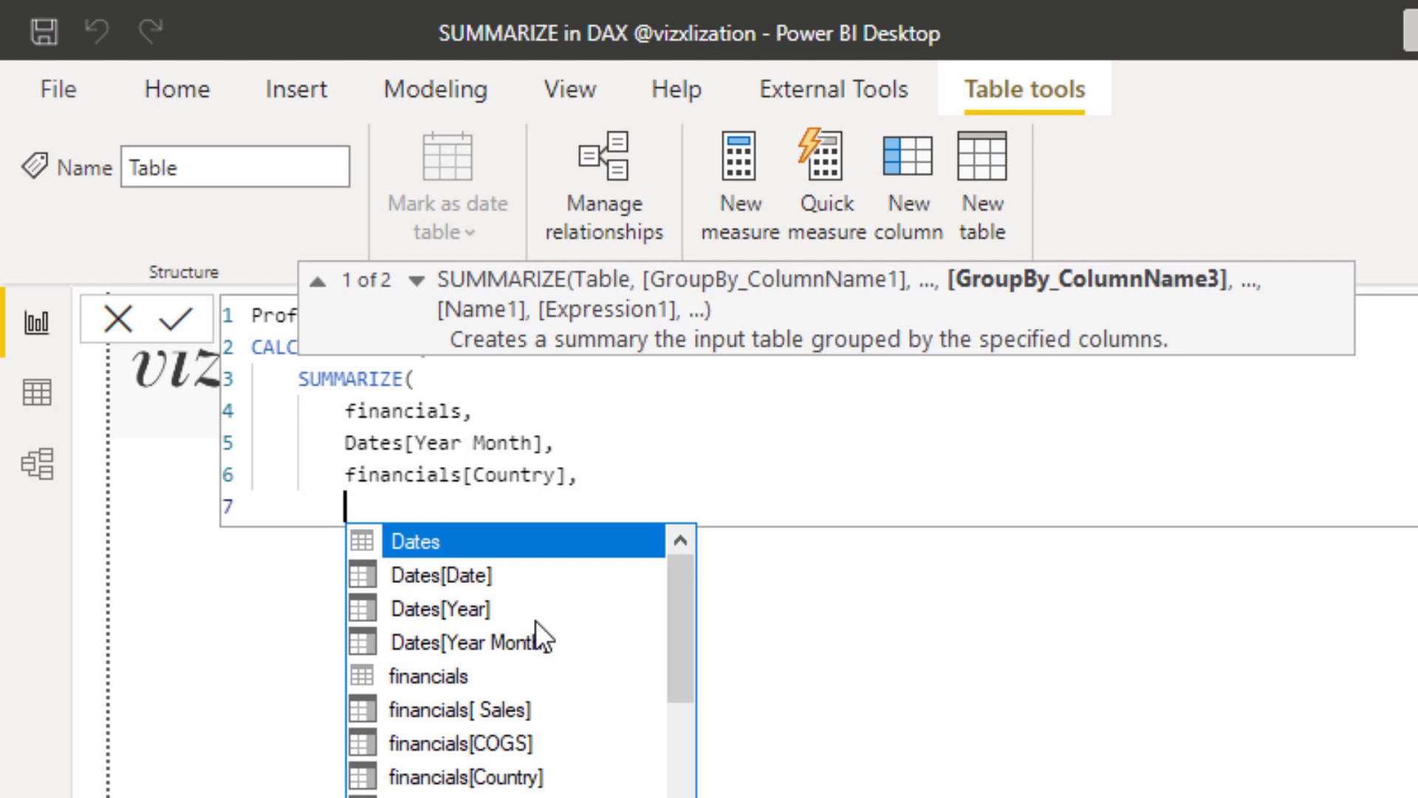
Step: Add a "Total Profits" column as SUM(financials[Profit]) to the SUMMARIZE
type("\"")
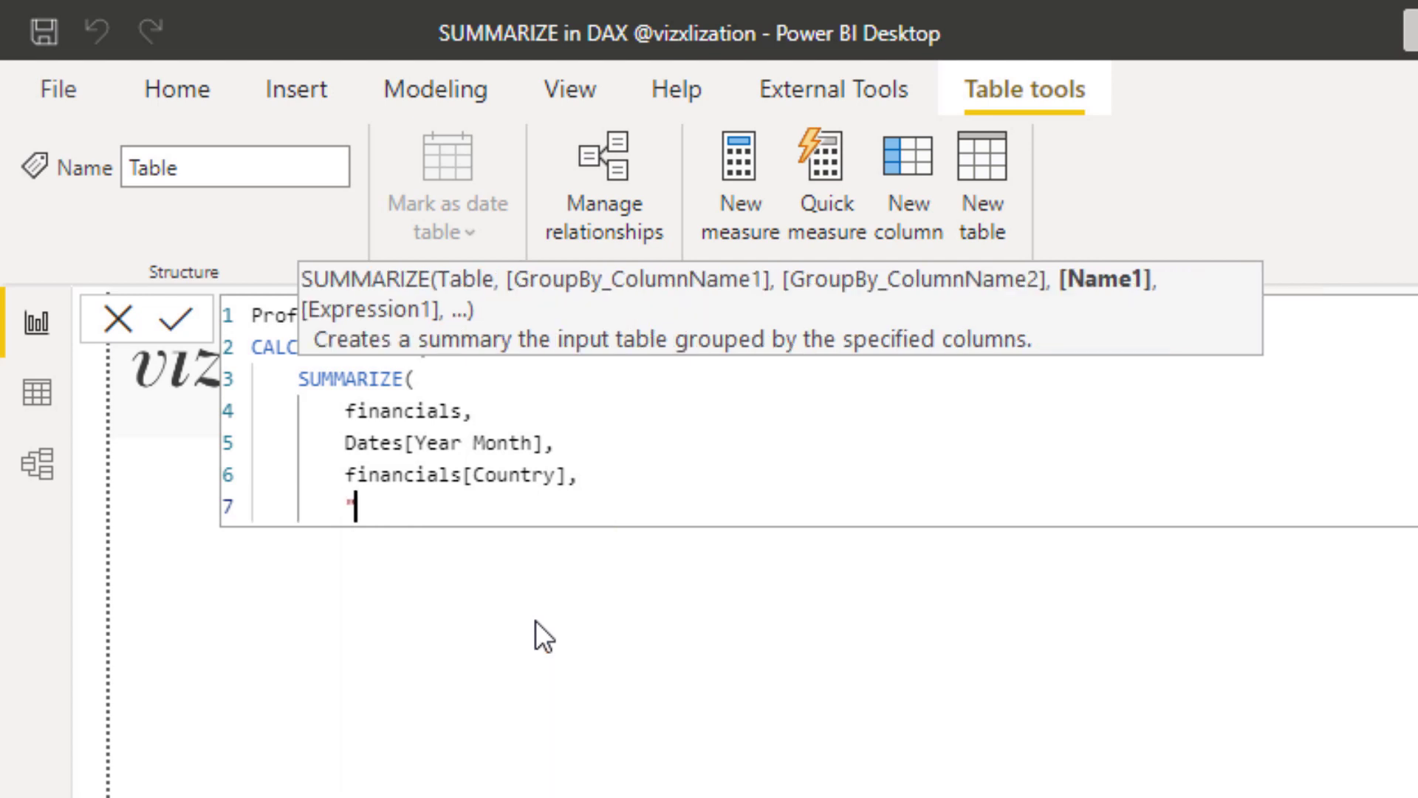
type("Total Progit")
key("BackSpace")
key("BackSpace")
key("BackSpace")
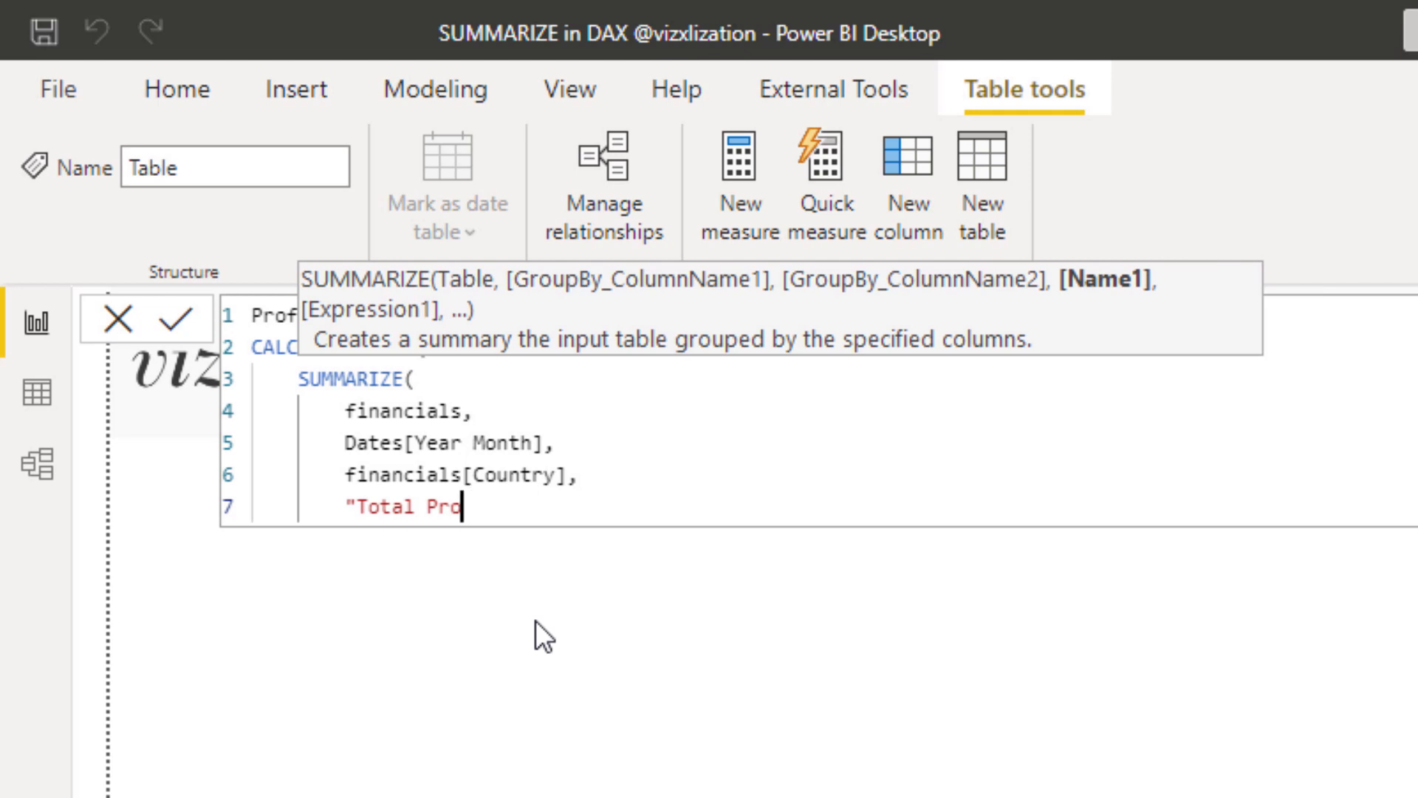
type("fits\", SUM(")
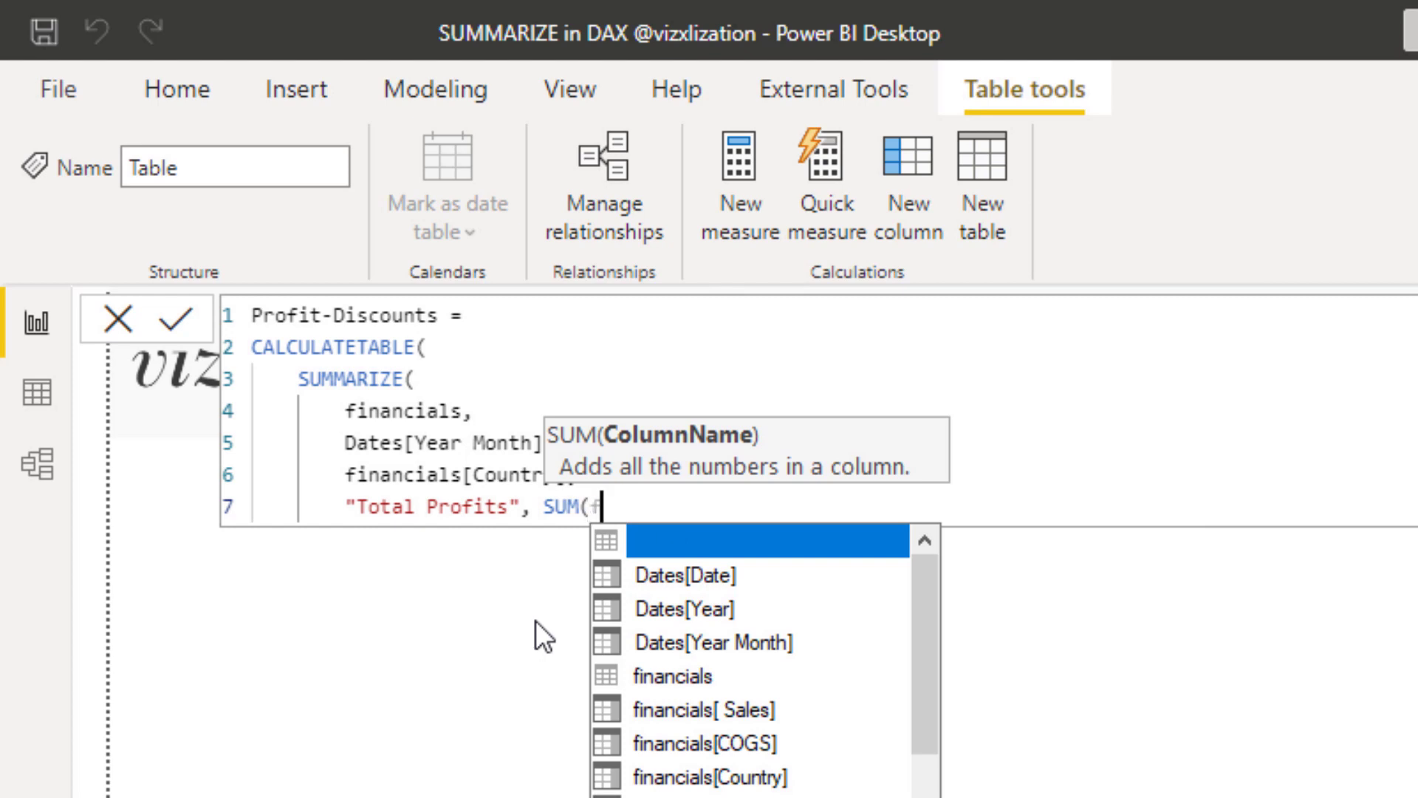
type("fin")
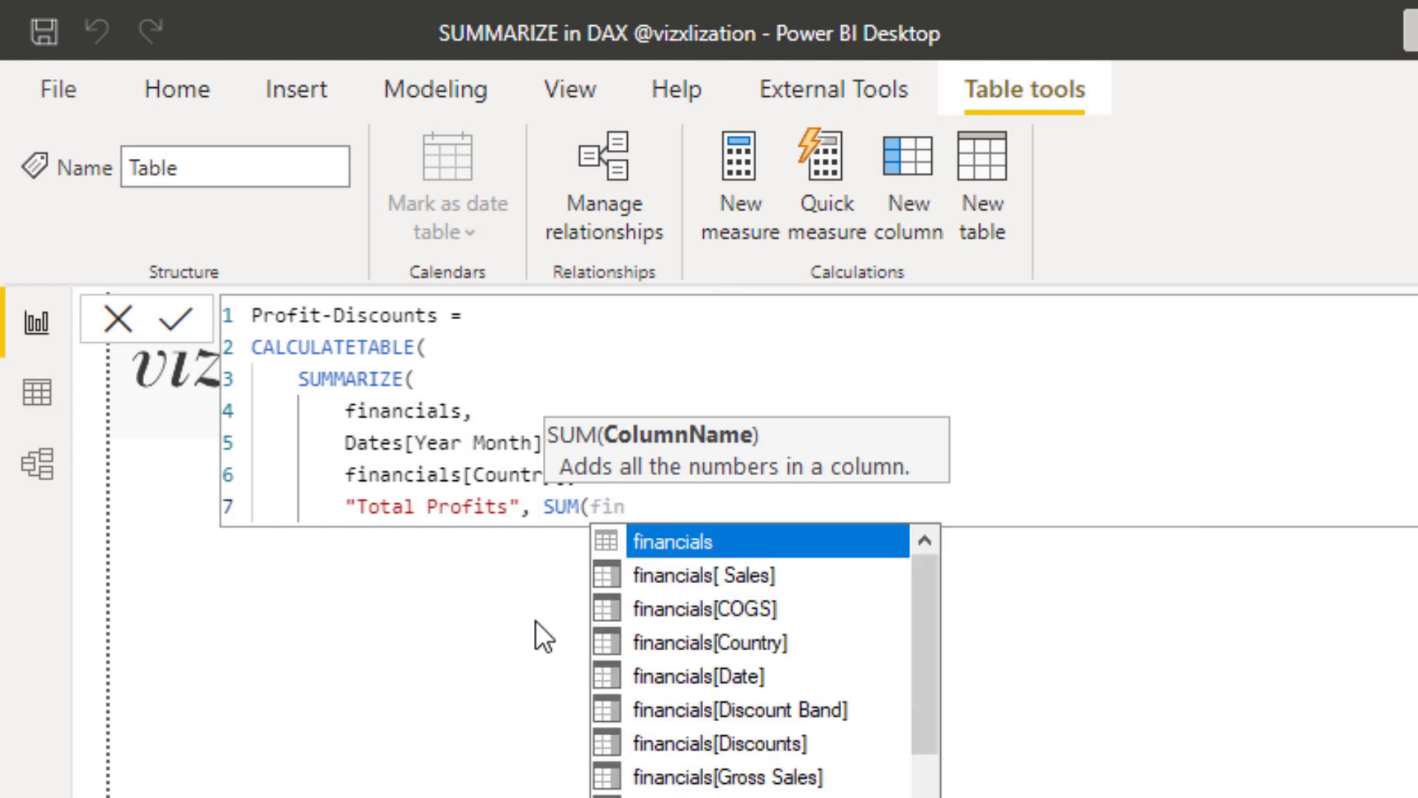
key("BackSpace")
key("BackSpace")
key("BackSpace")
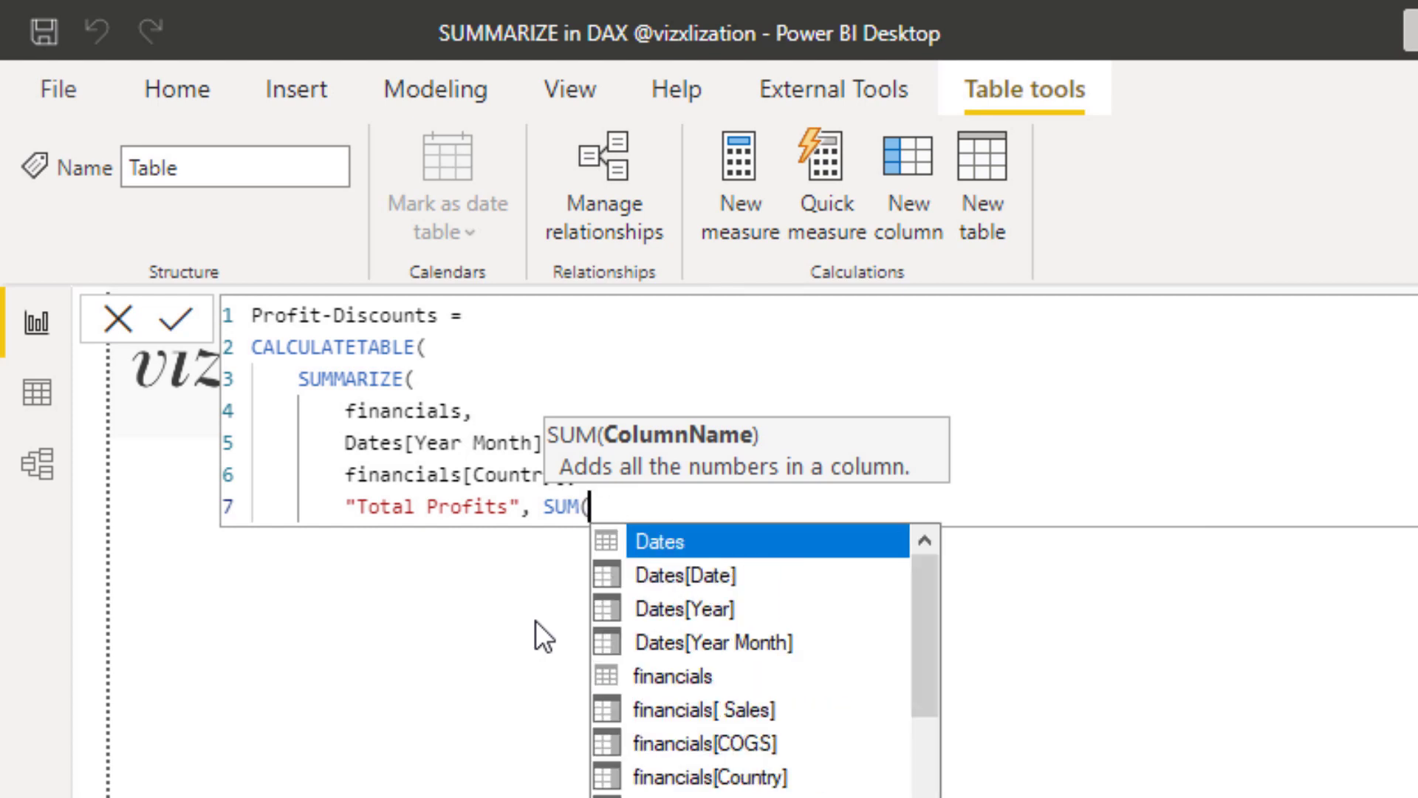
type("prof")
key("Tab")
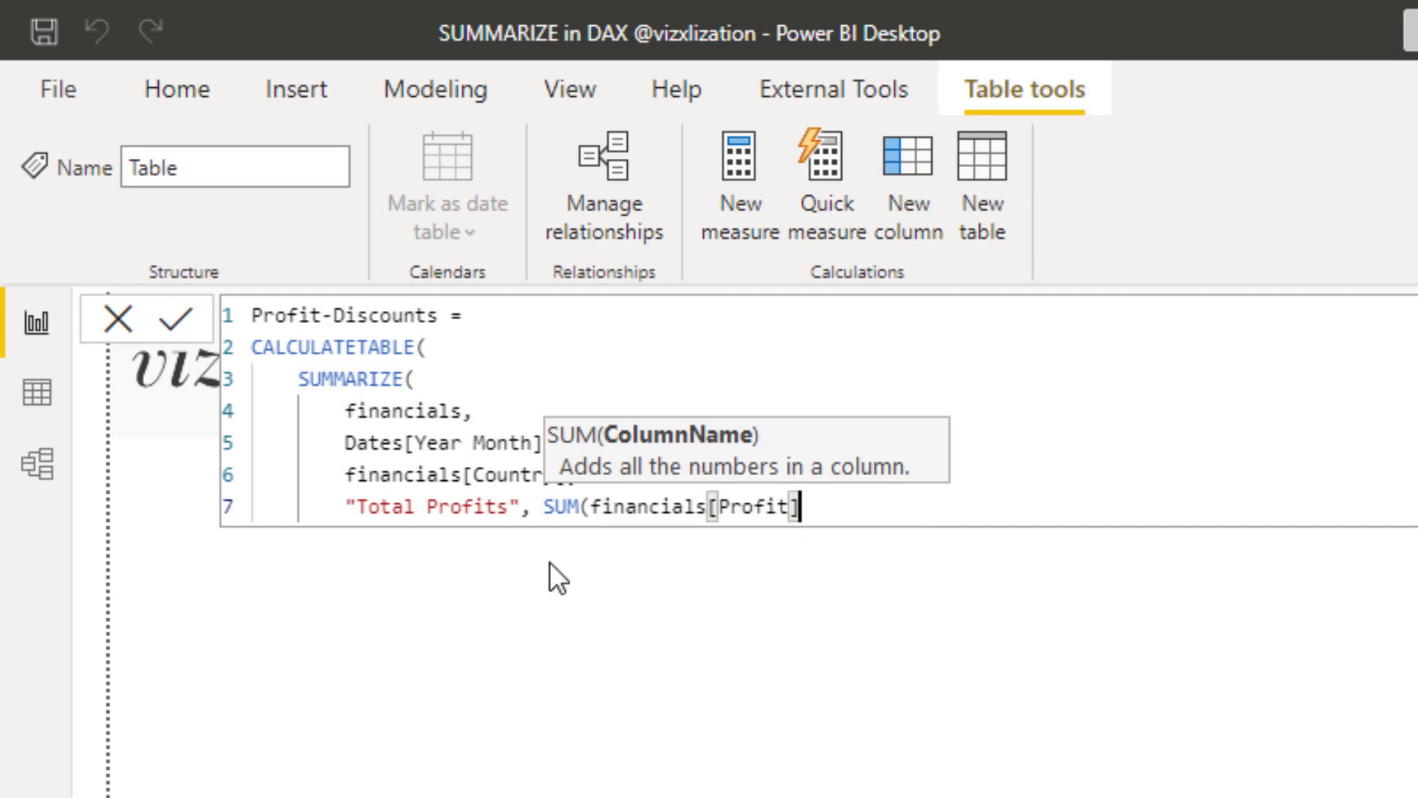
type("),")
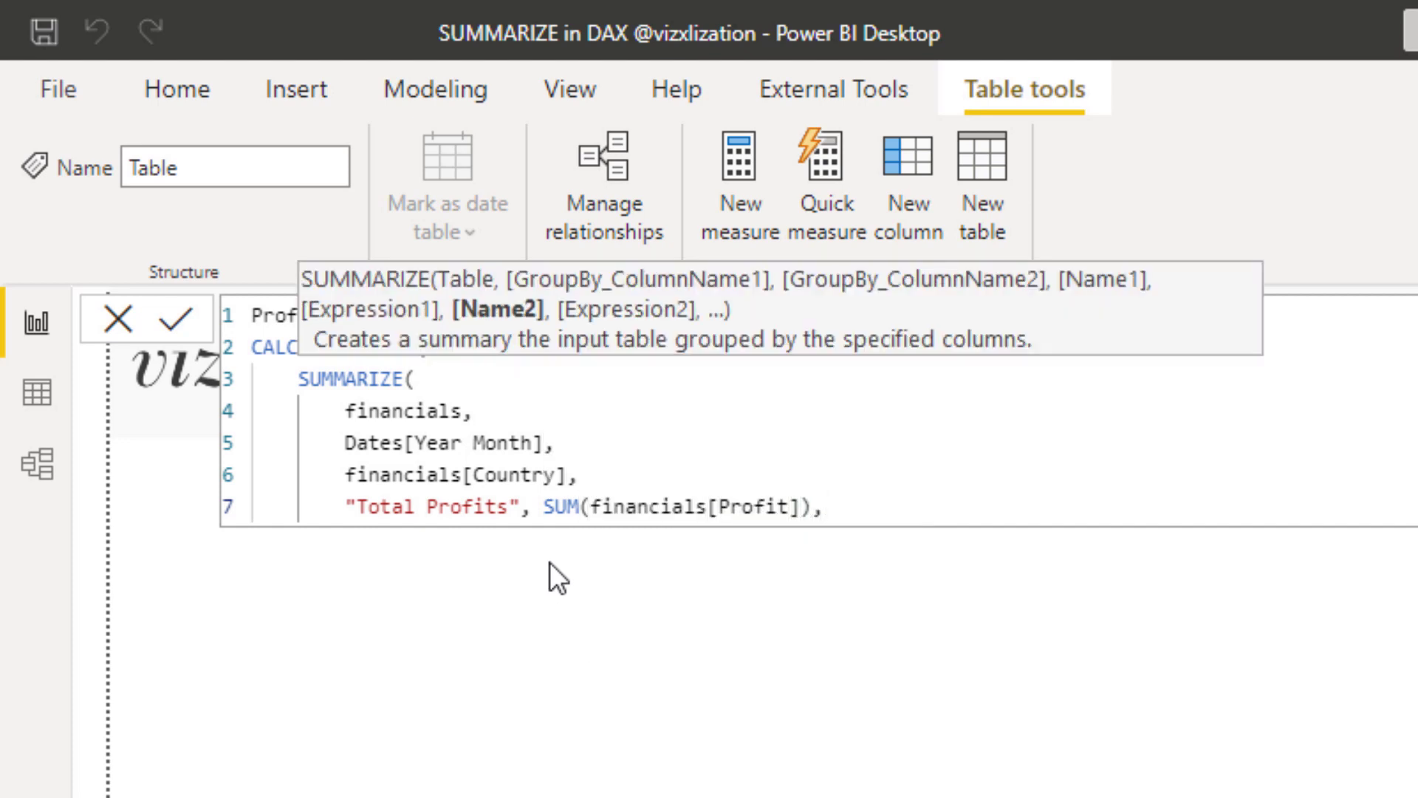
key("Return")
Step: Add "Total Discounts" as SUM(financials[Discounts]) and close the SUMMARIZE with a parenthesis
type("\"")
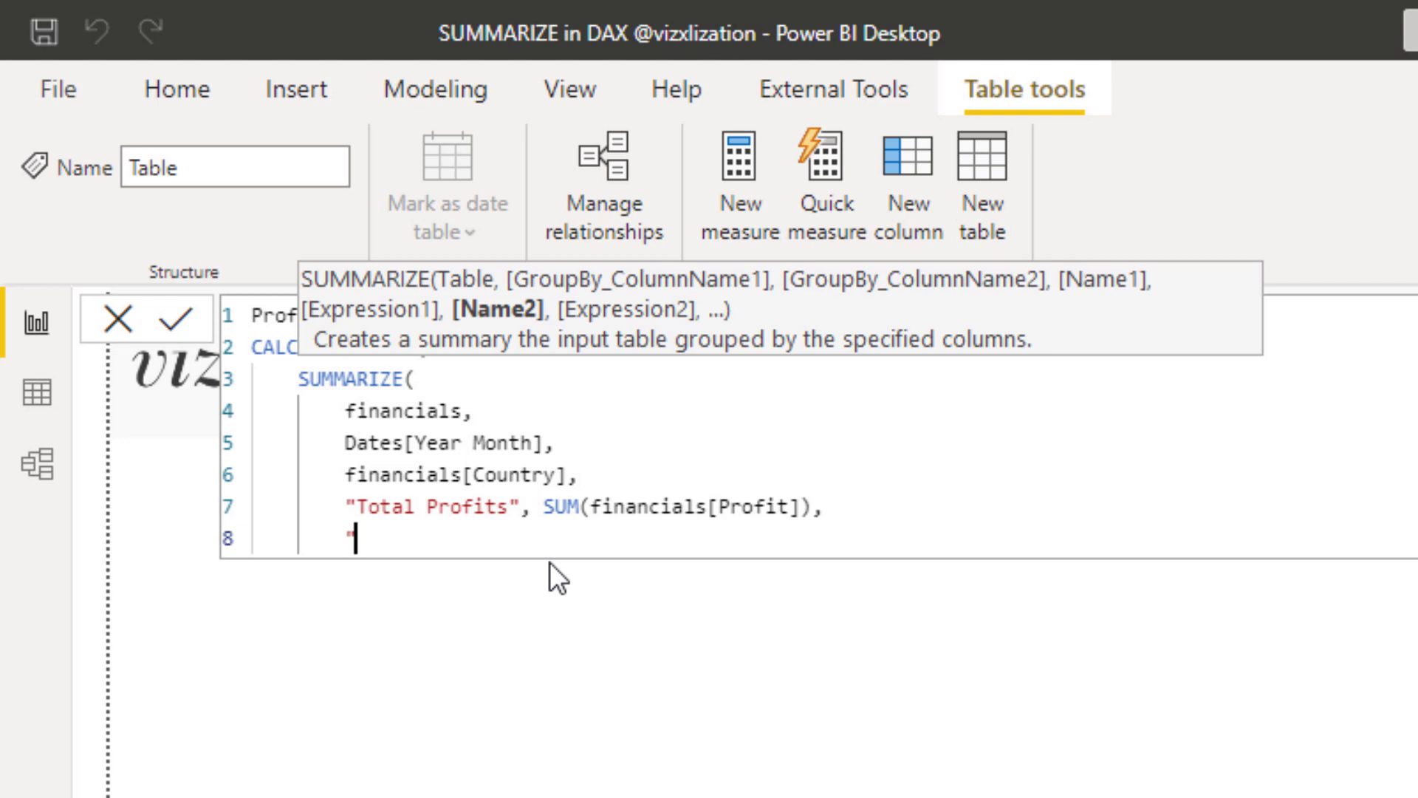
type("Total Discounts")
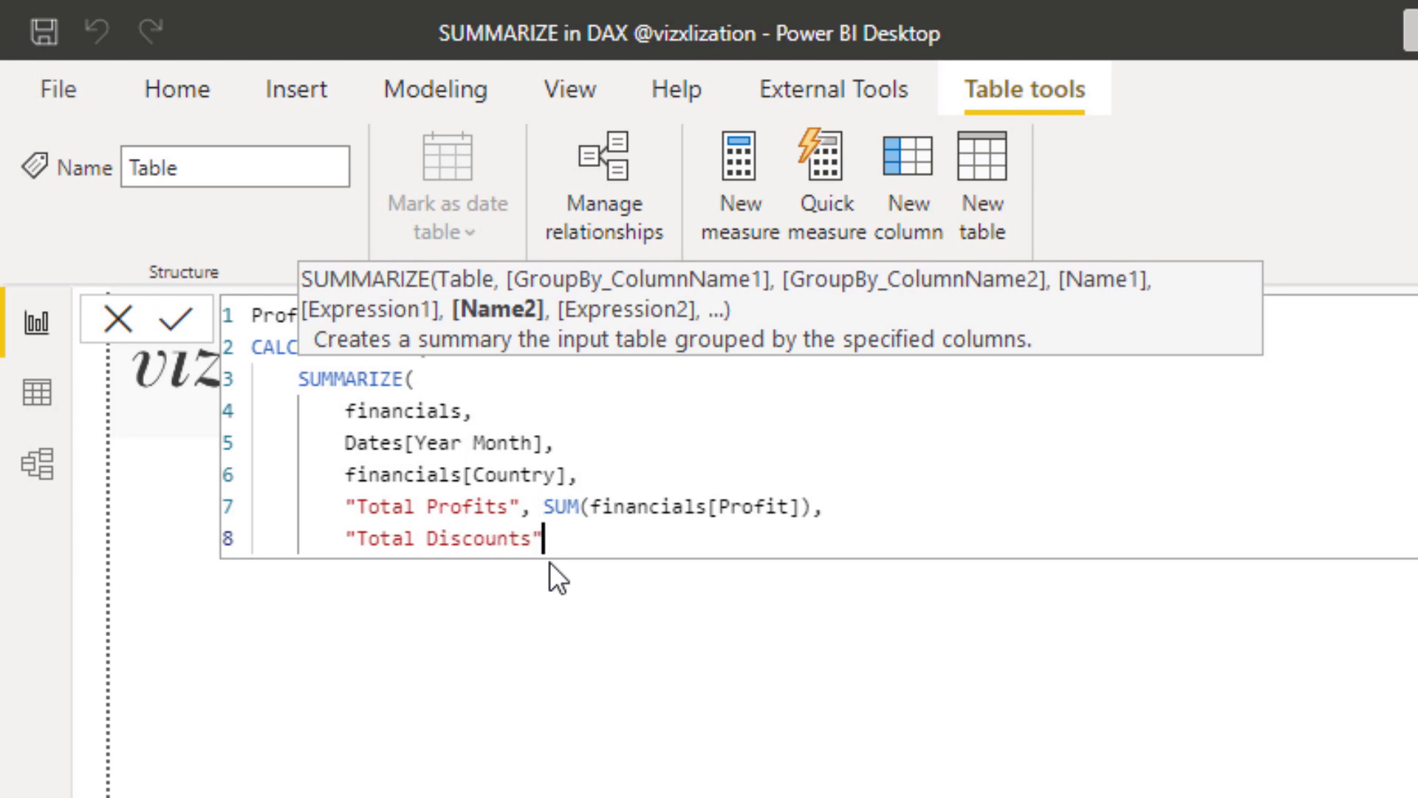
type("\", ")
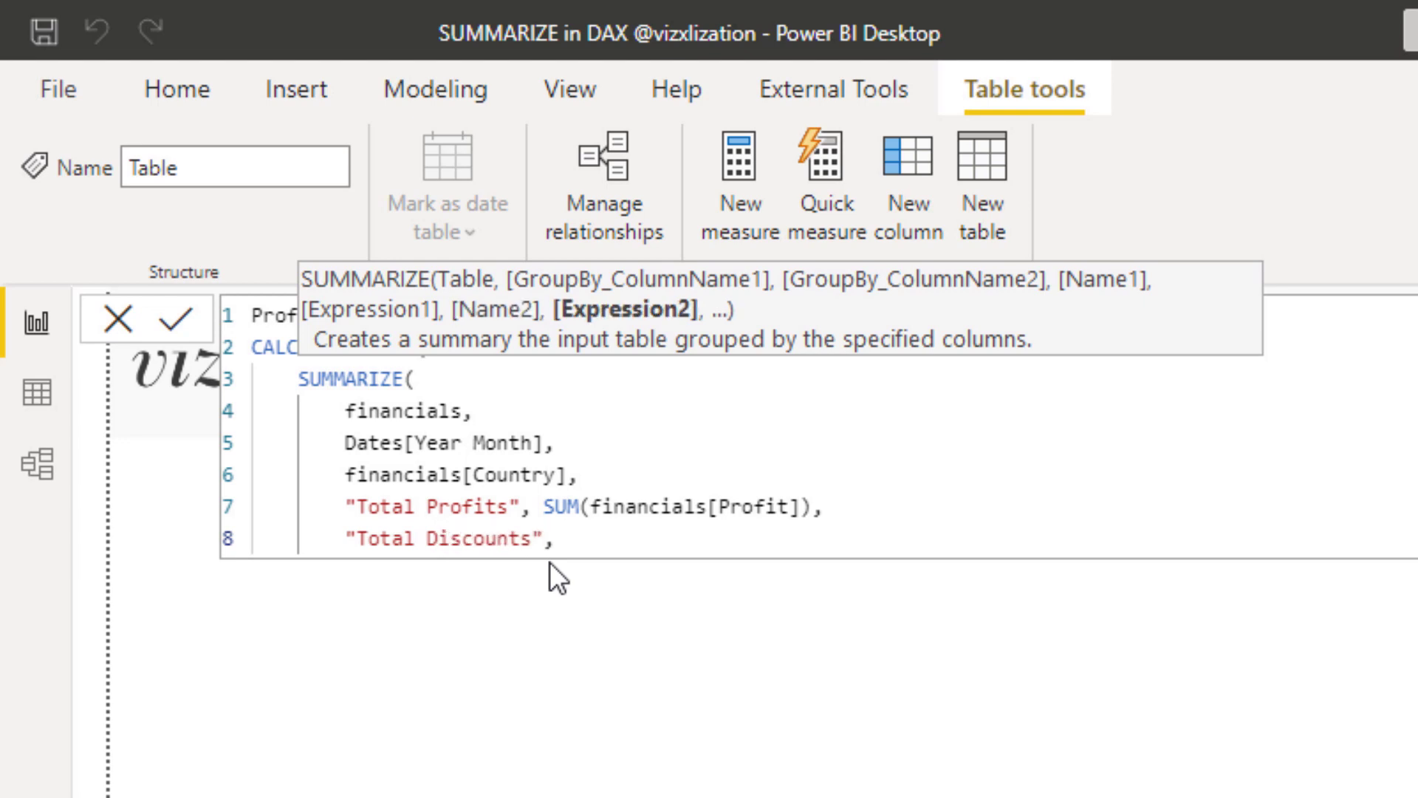
type("sum(")
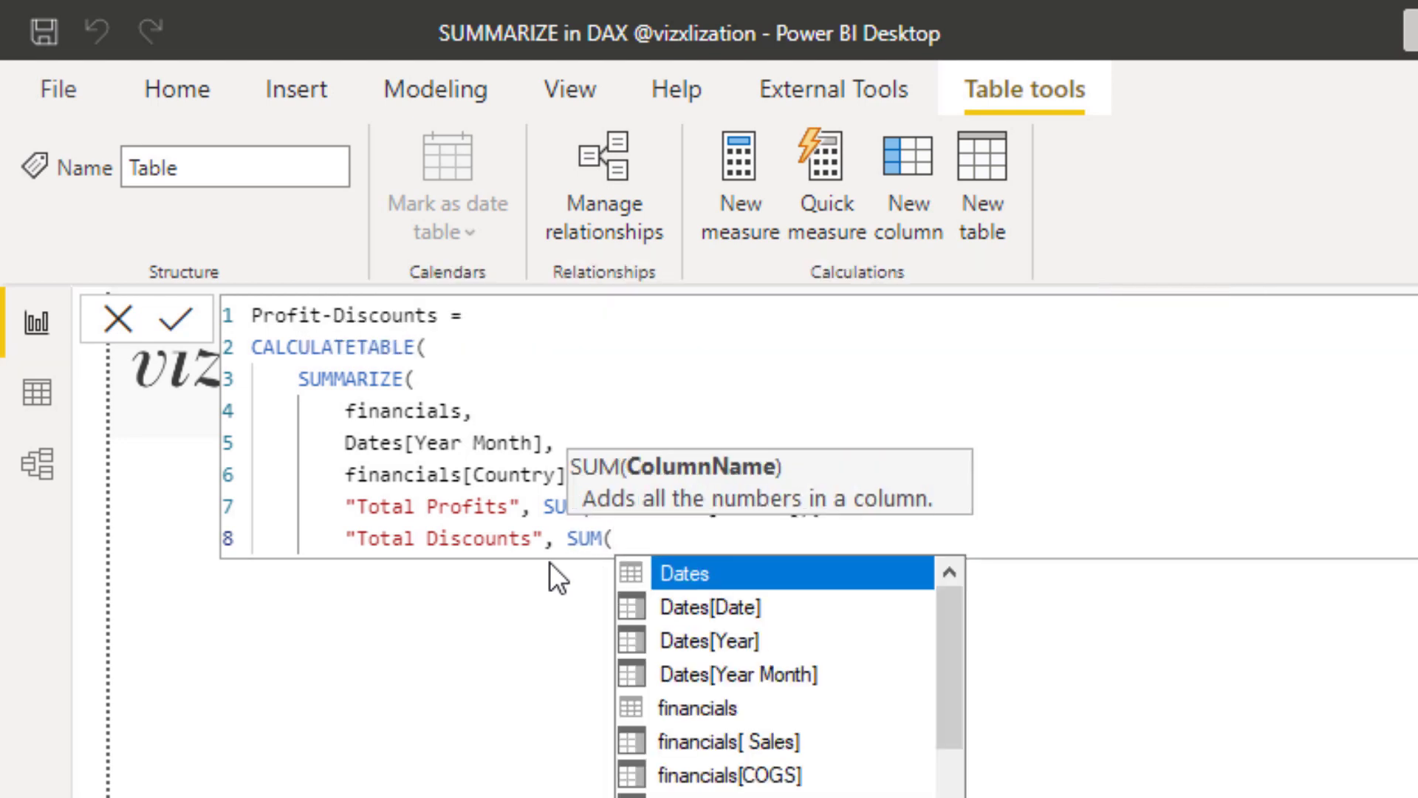
type("dis")
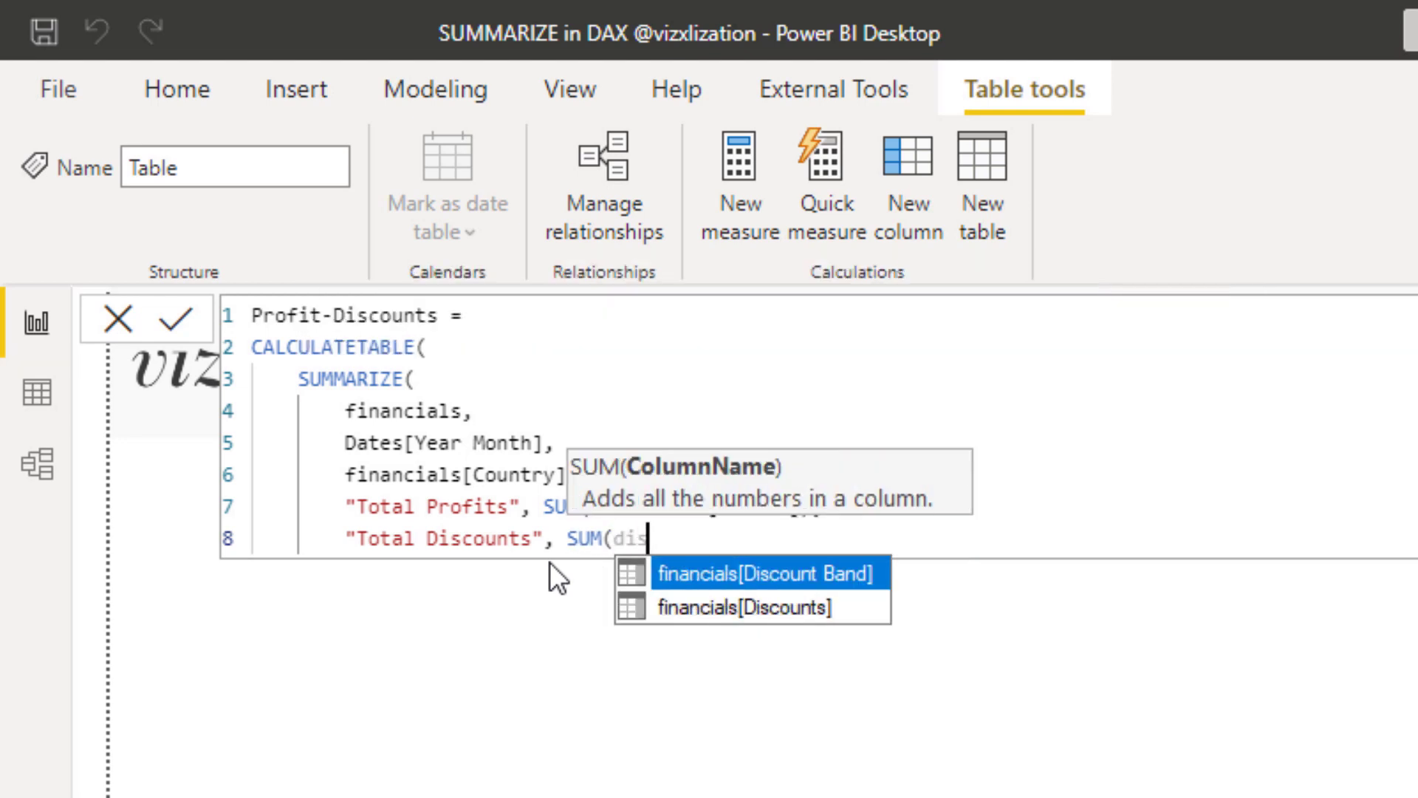
key("Down")
key("Tab")
type(")")
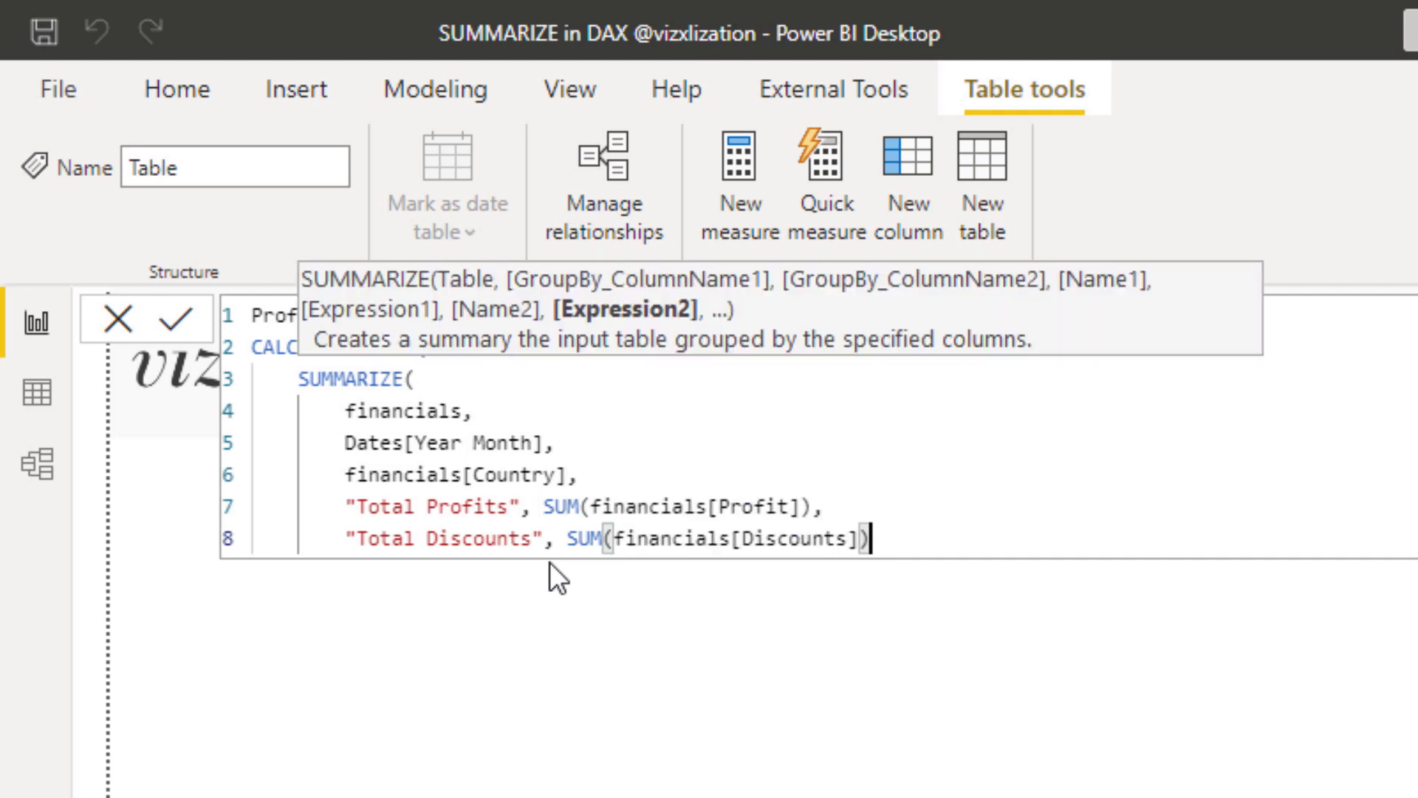
key("shift+Return")
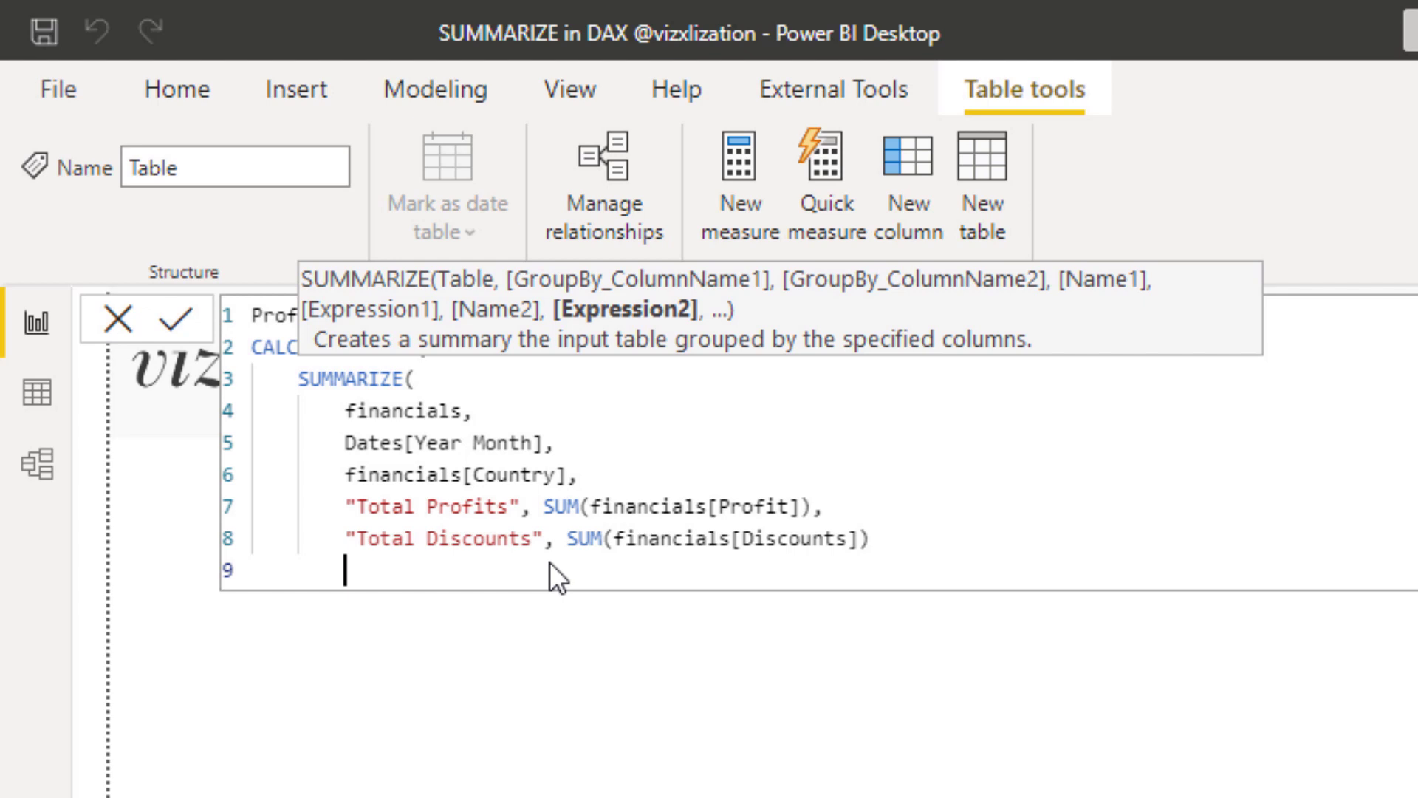
type(")")
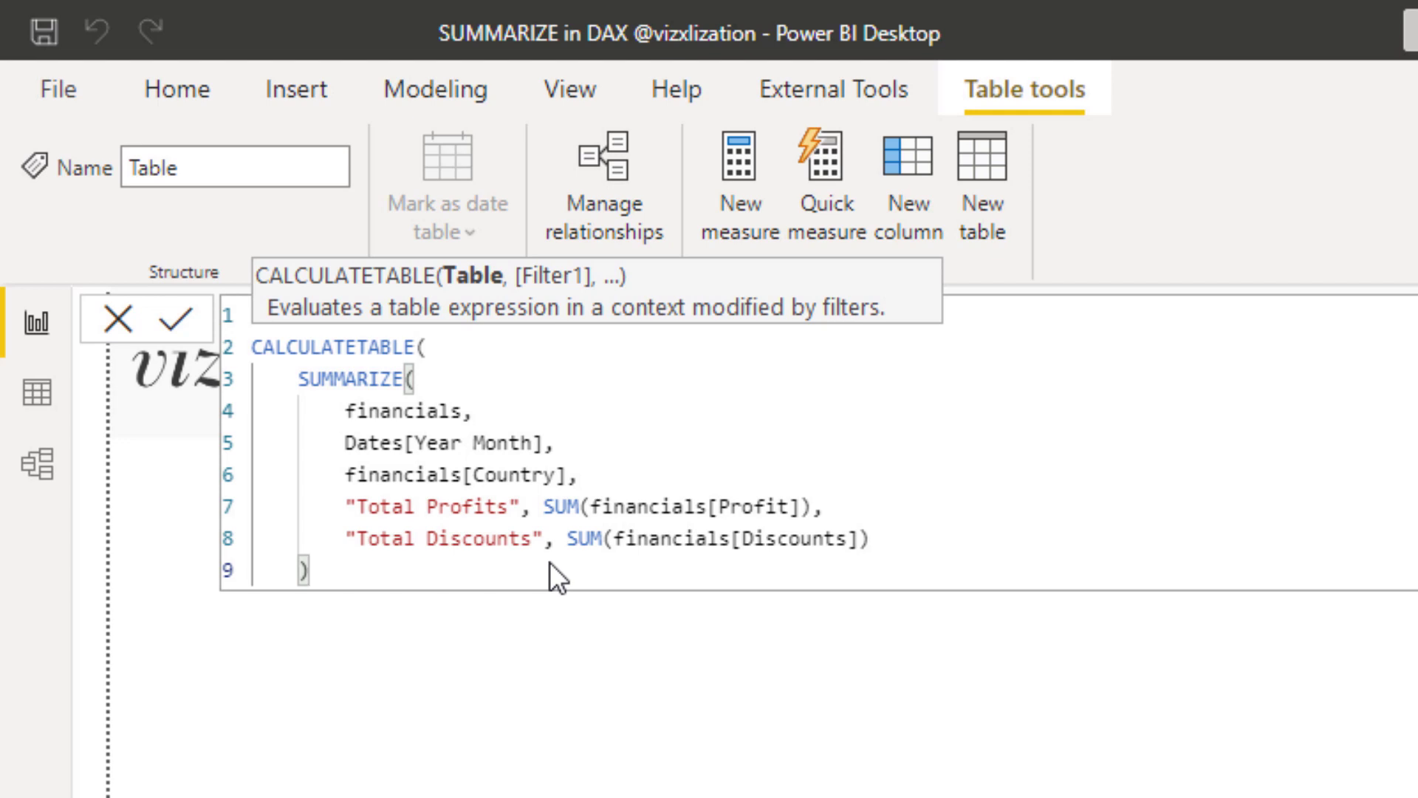
left_click_drag(299, 381, 346, 593)
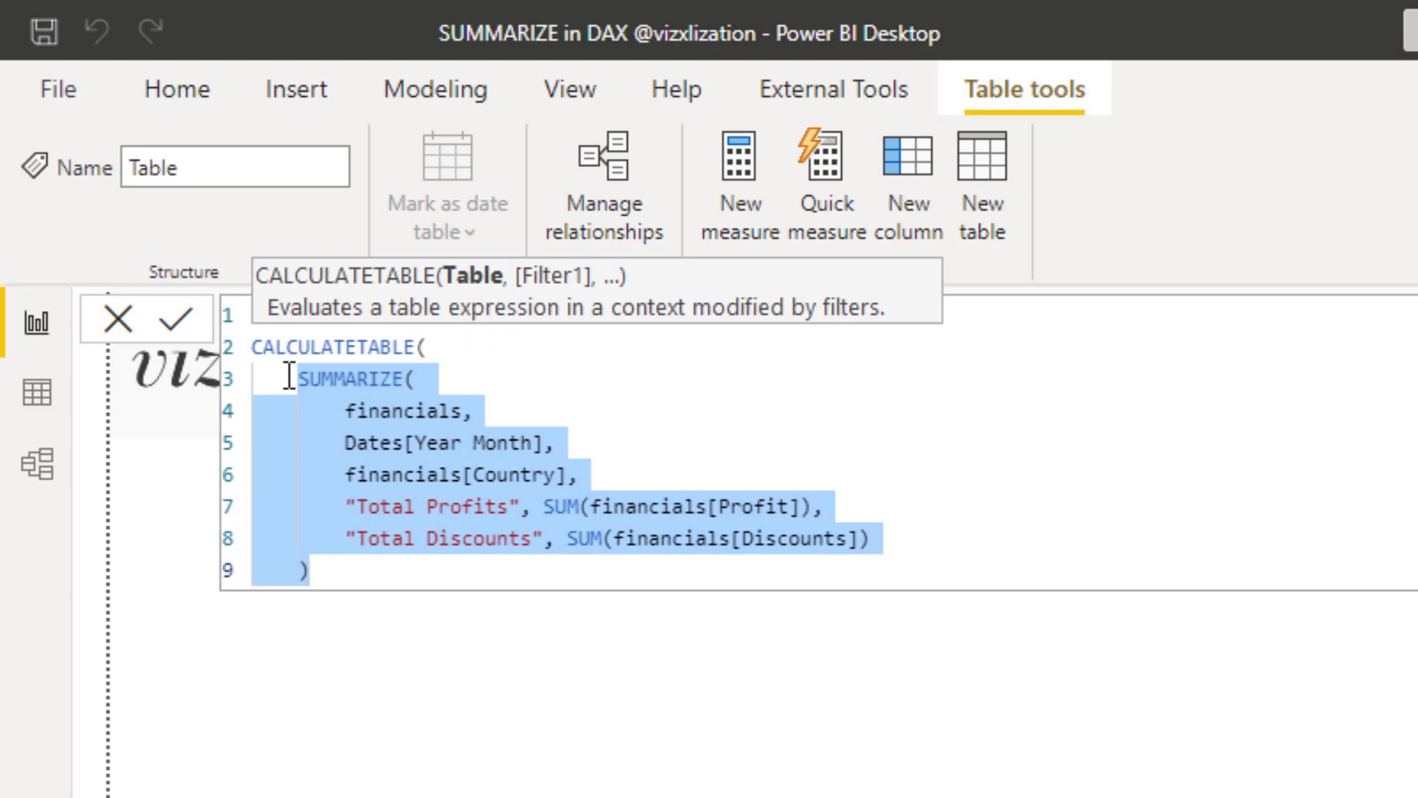
Step: Add the filter financials[Discount Band] in {"none","low"}, close CALCULATETABLE and commit the formula
left_click(355, 574)
type(",")
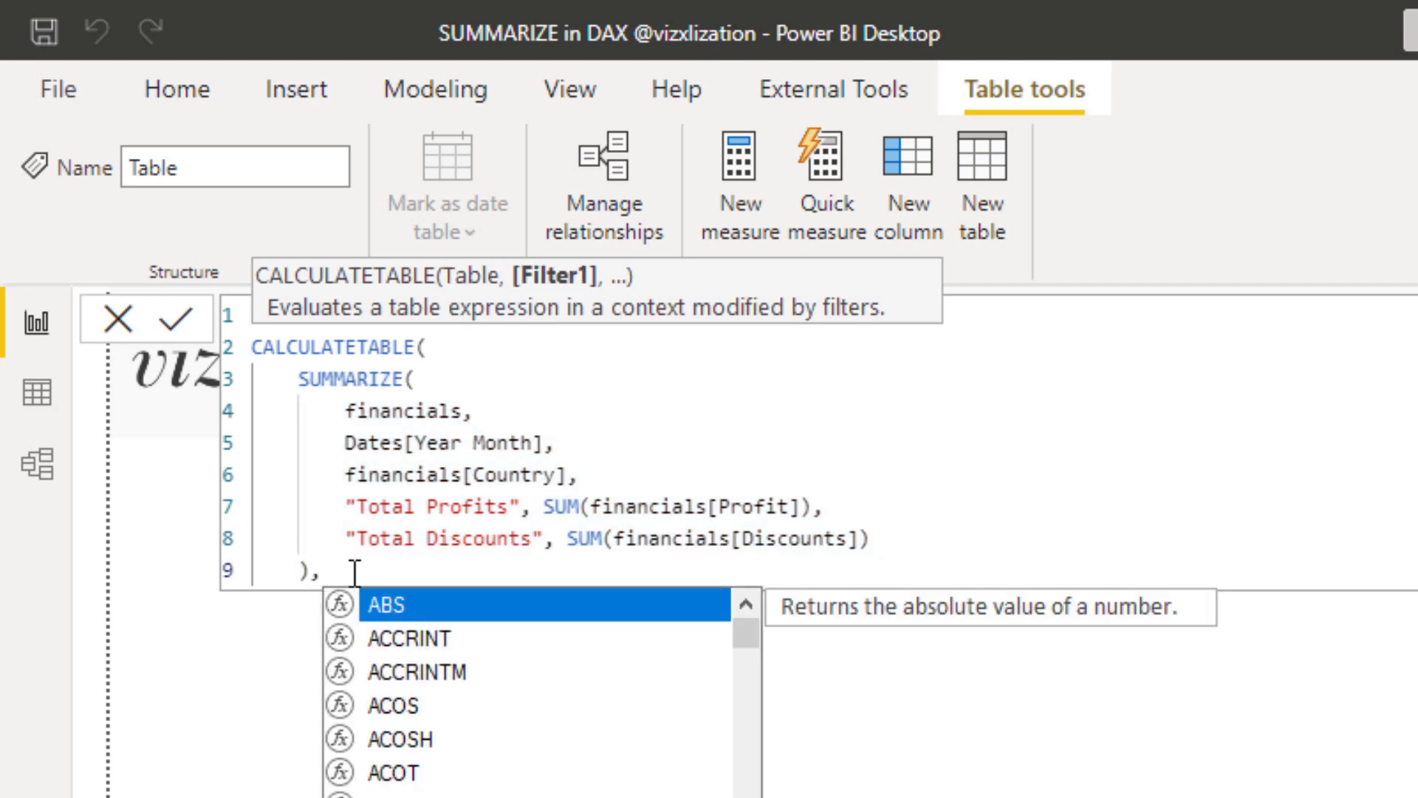
key("shift+Return")
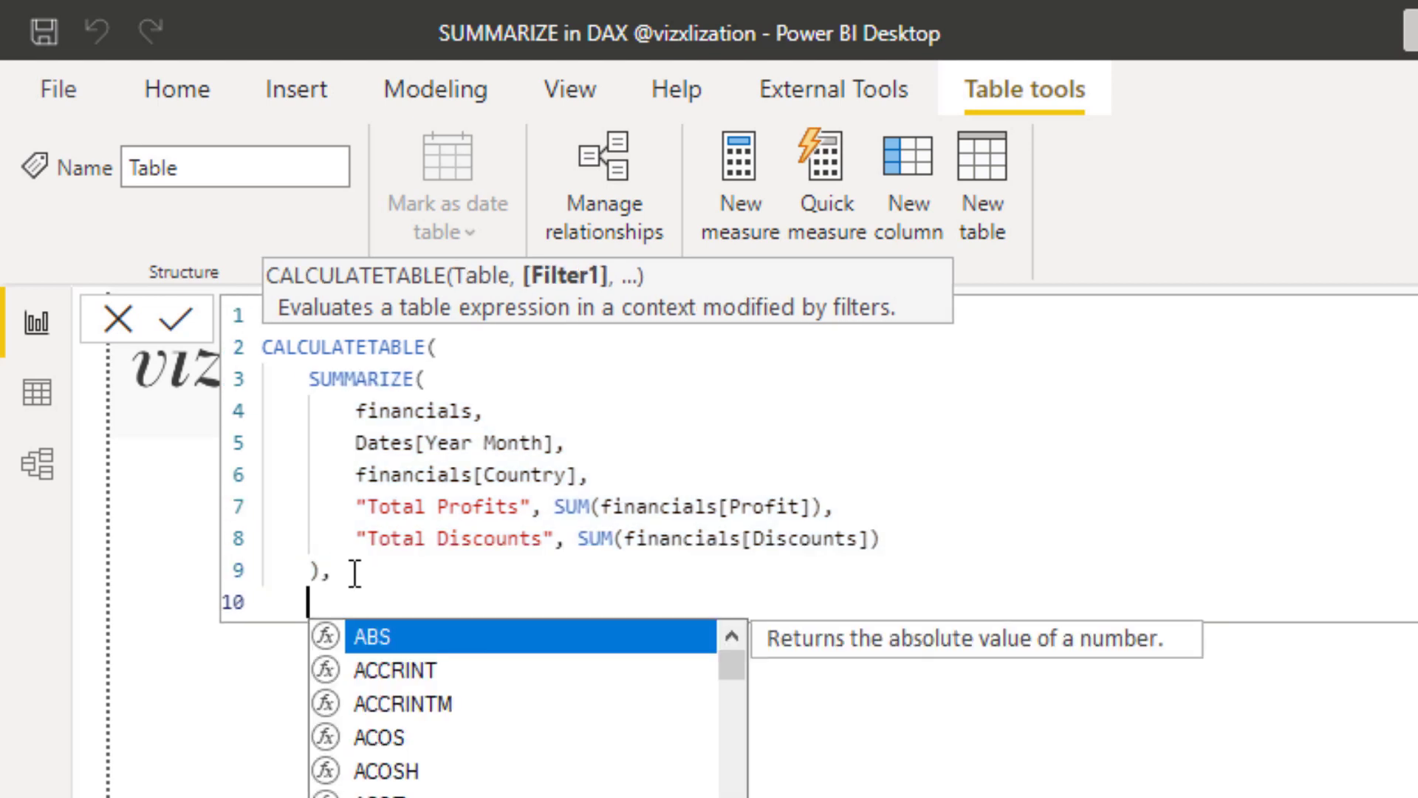
type("financials[Discount Band]")
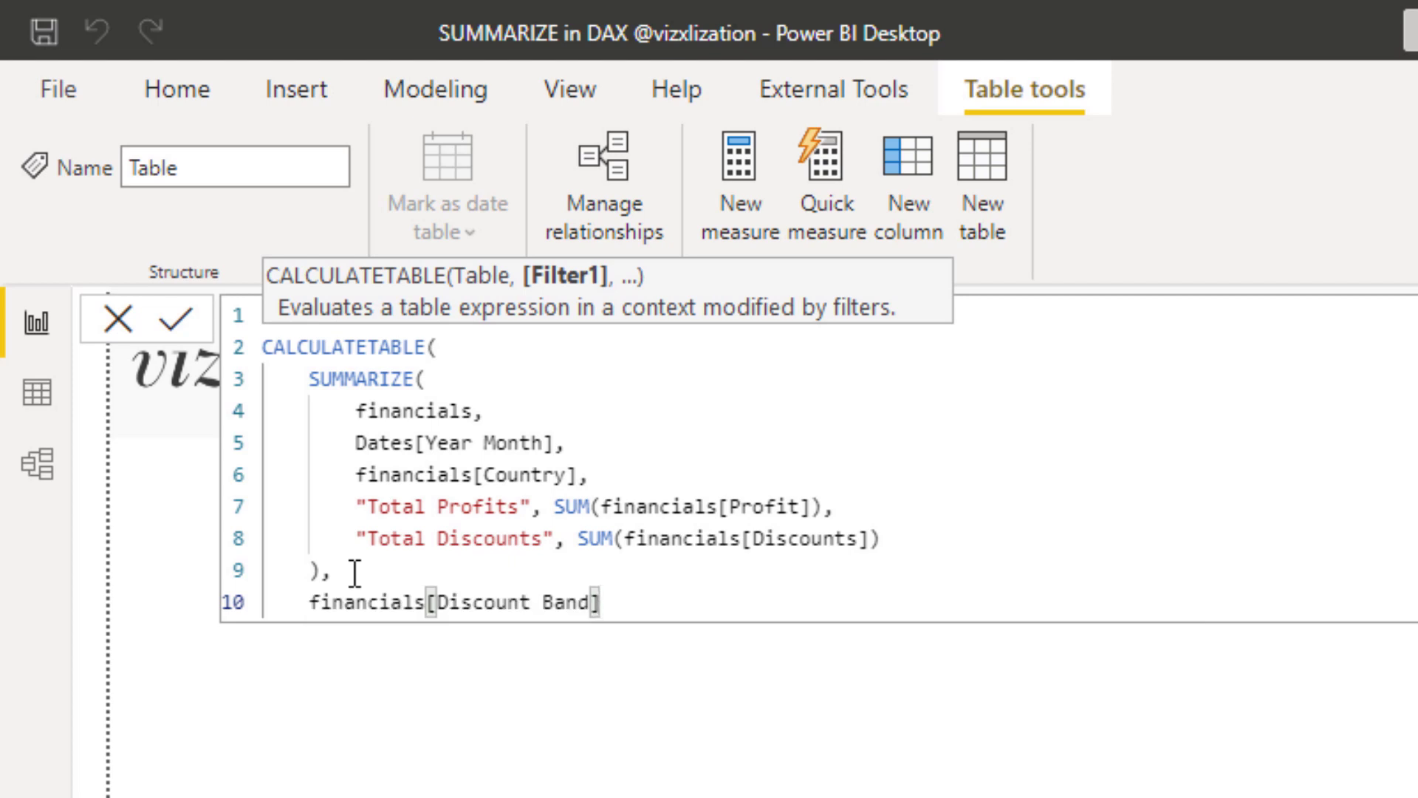
type("in ")
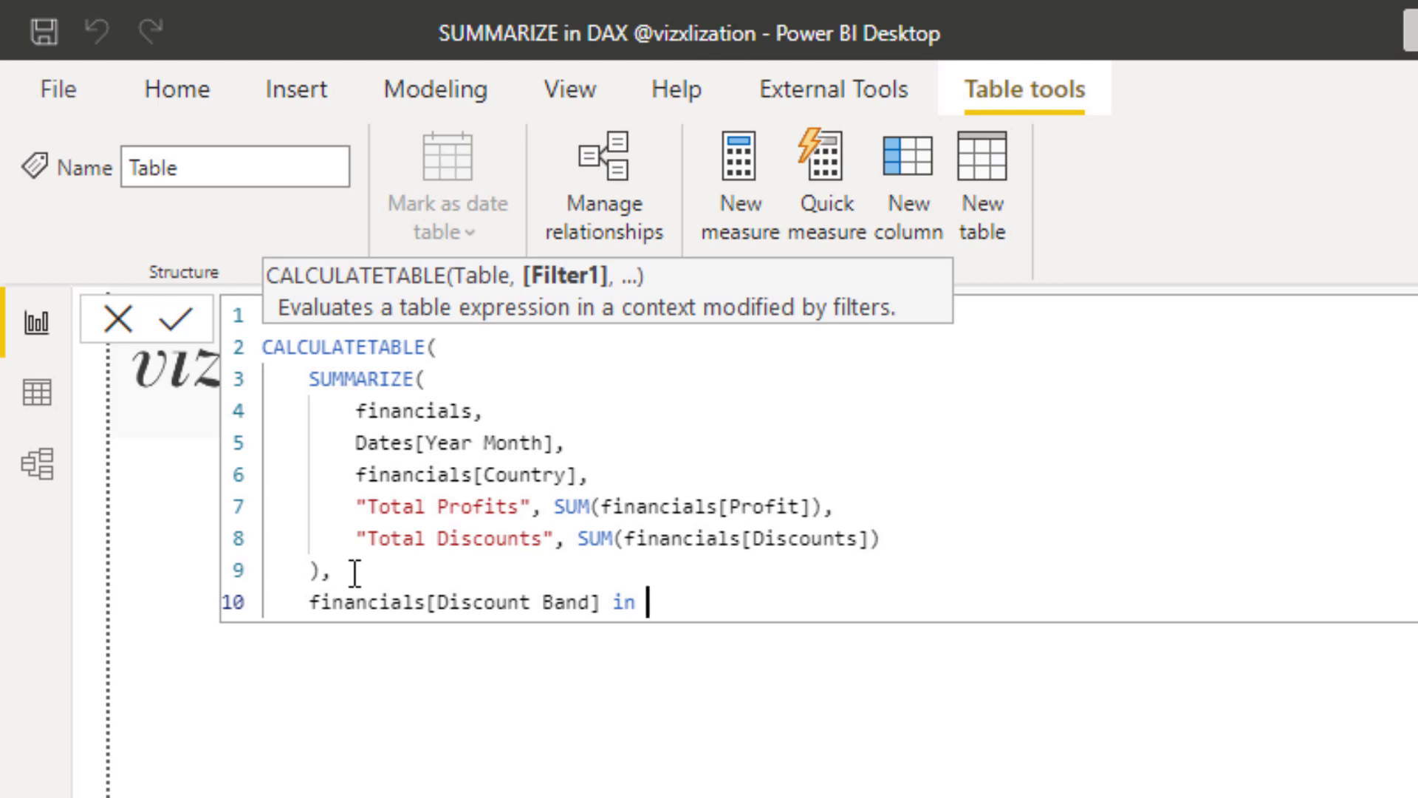
type("{")
type("\"")
type("none")
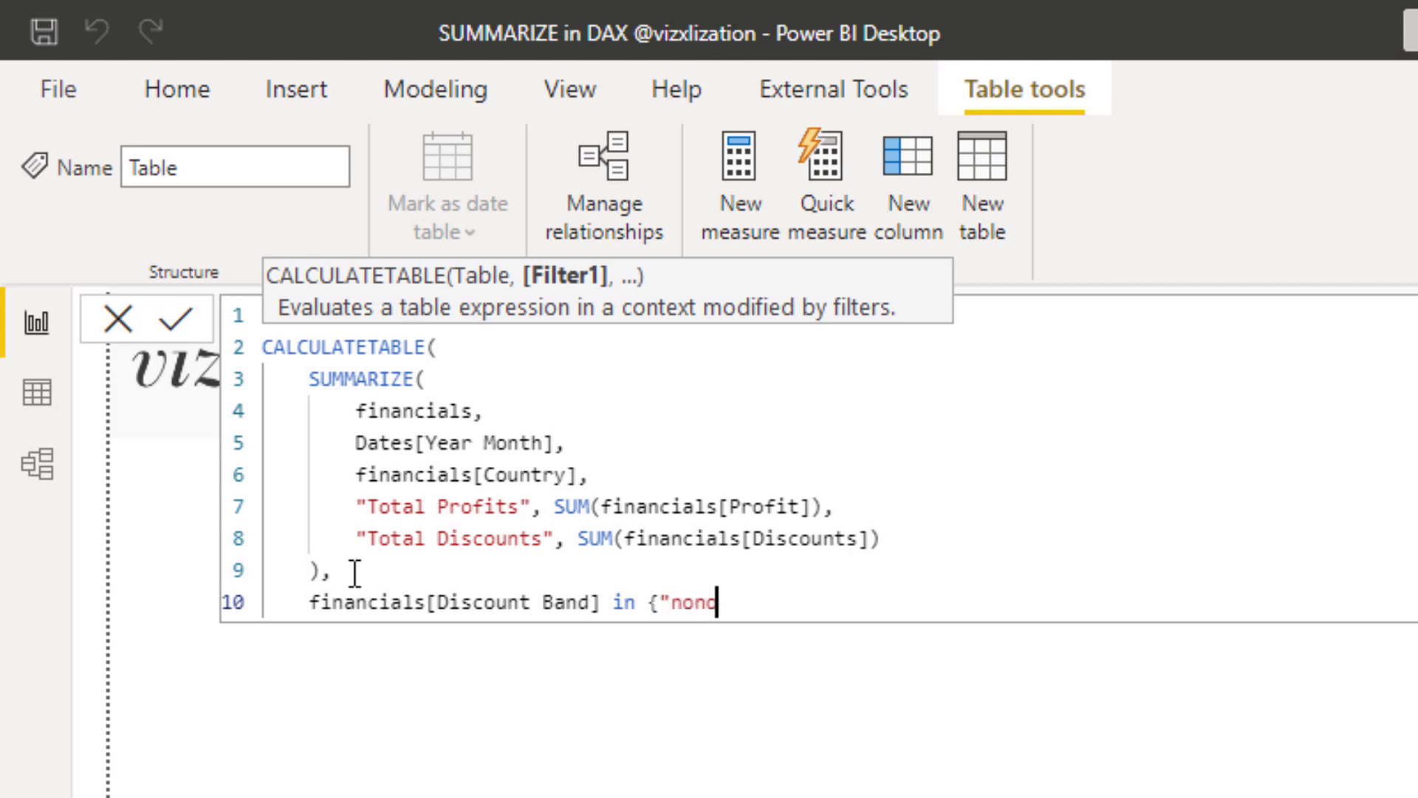
key("BackSpace")
type("e\",\"low\"}")
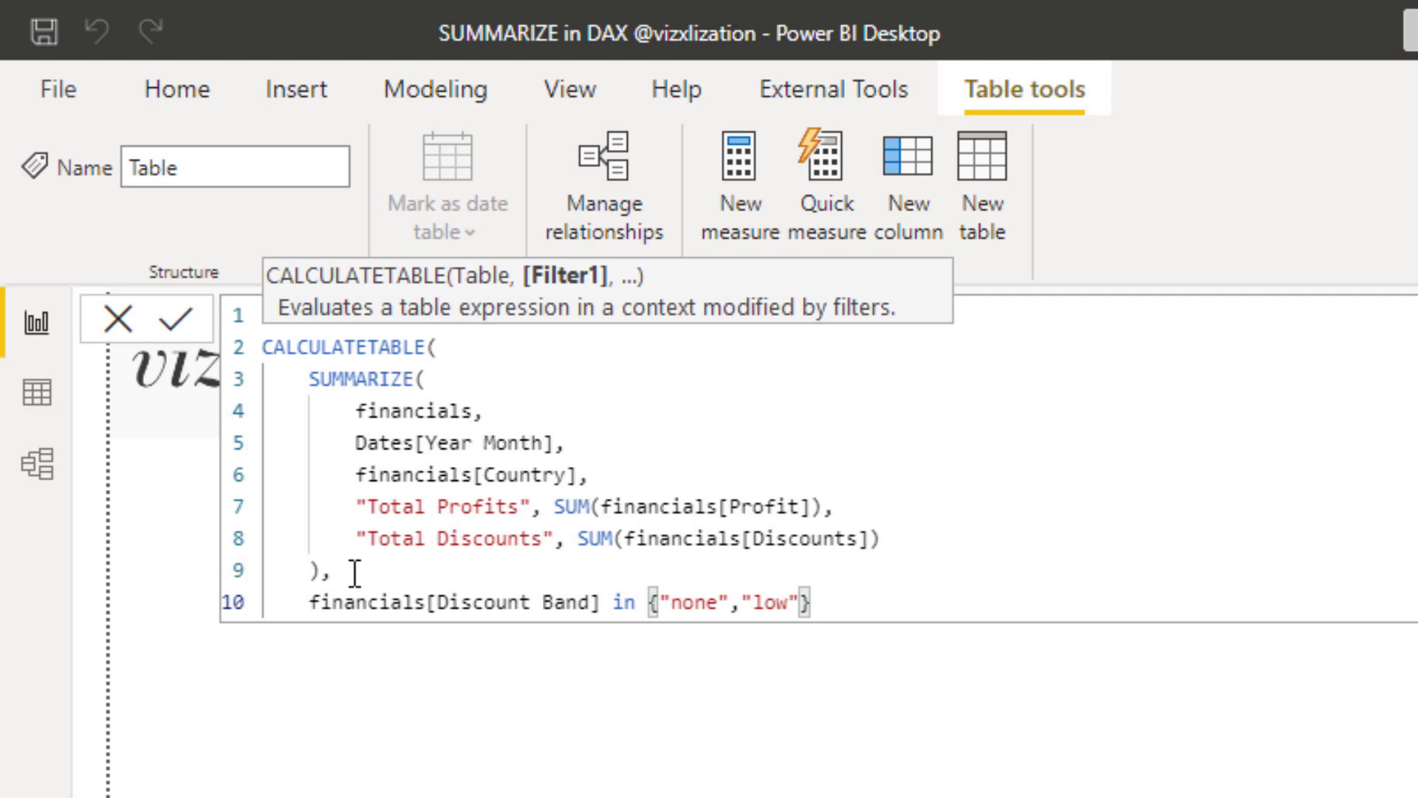
key("Return")
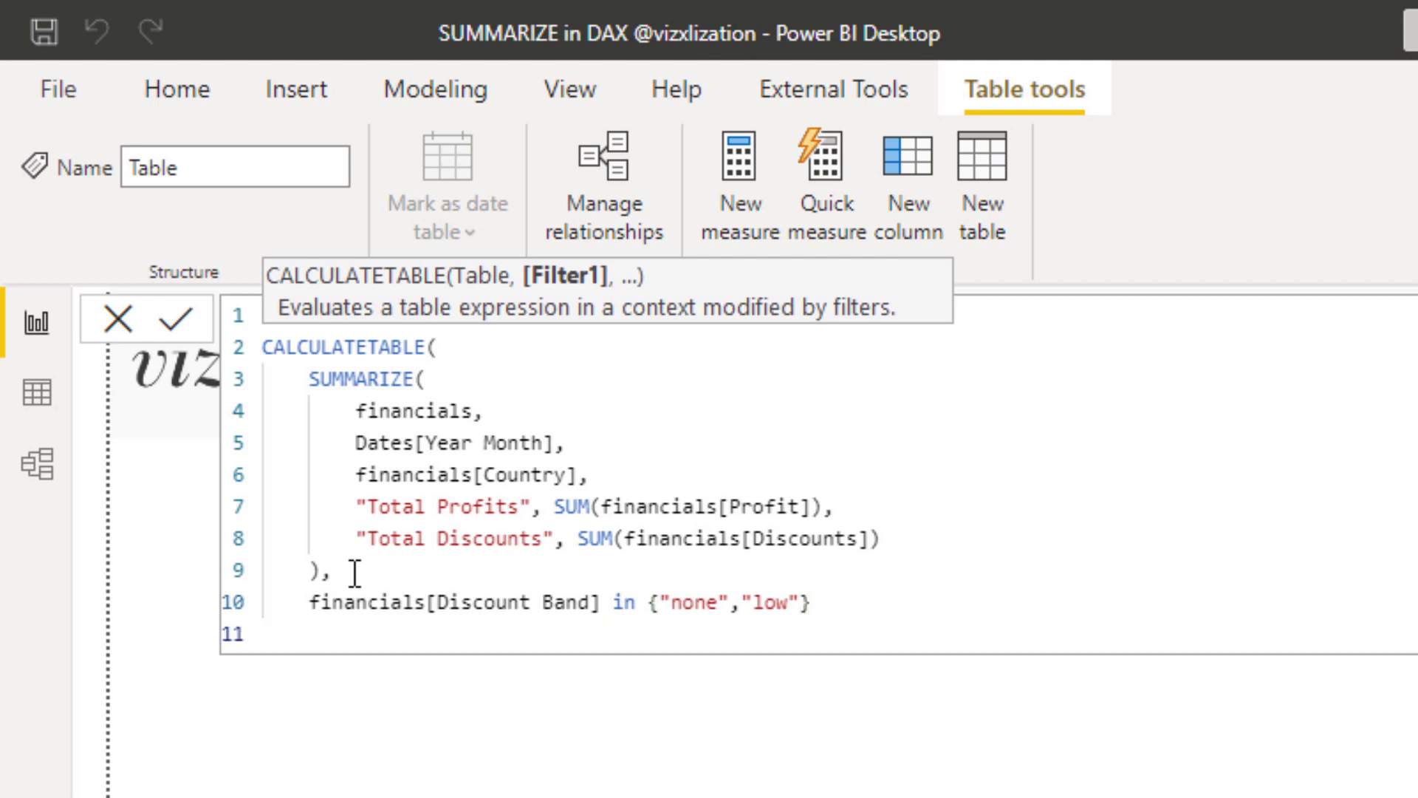
type(")")
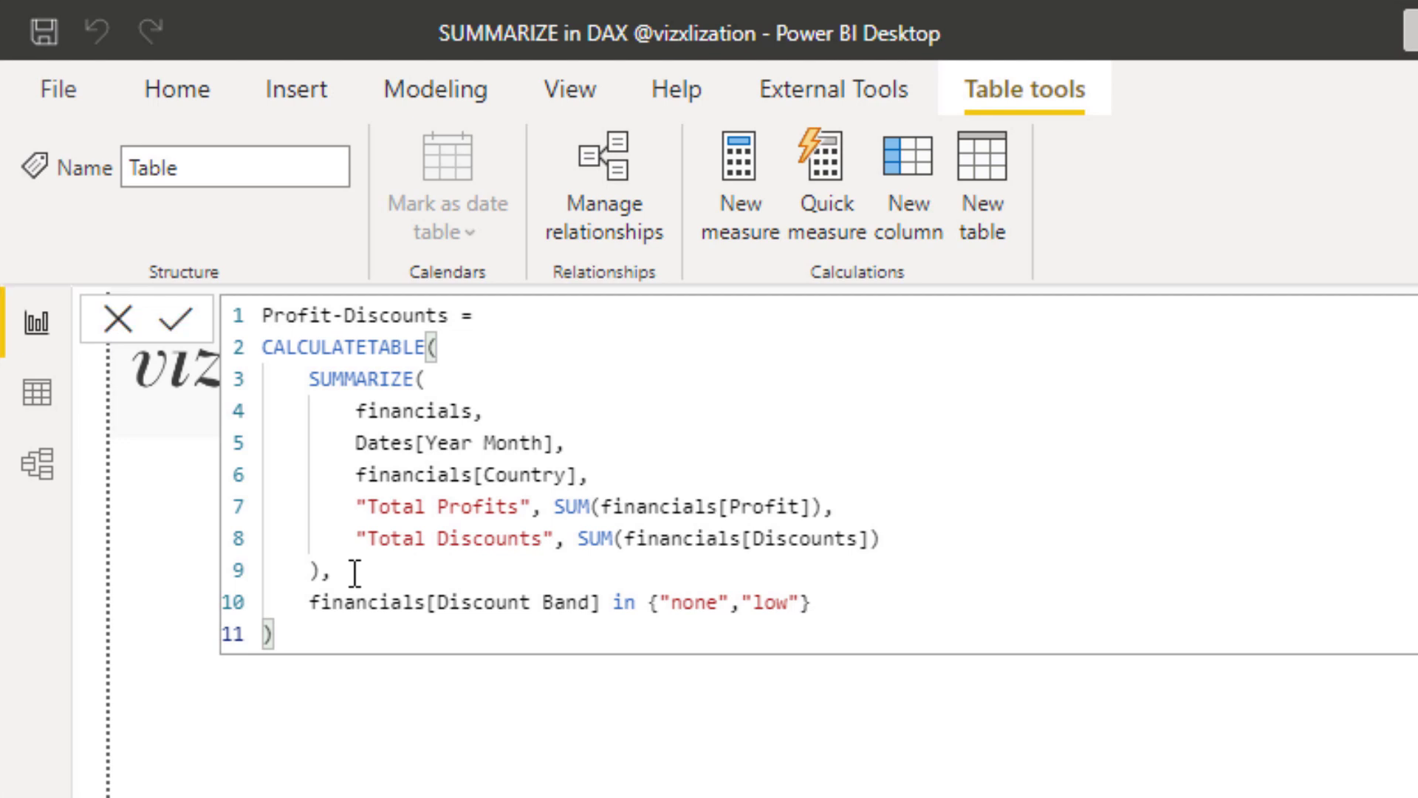
key("Return")
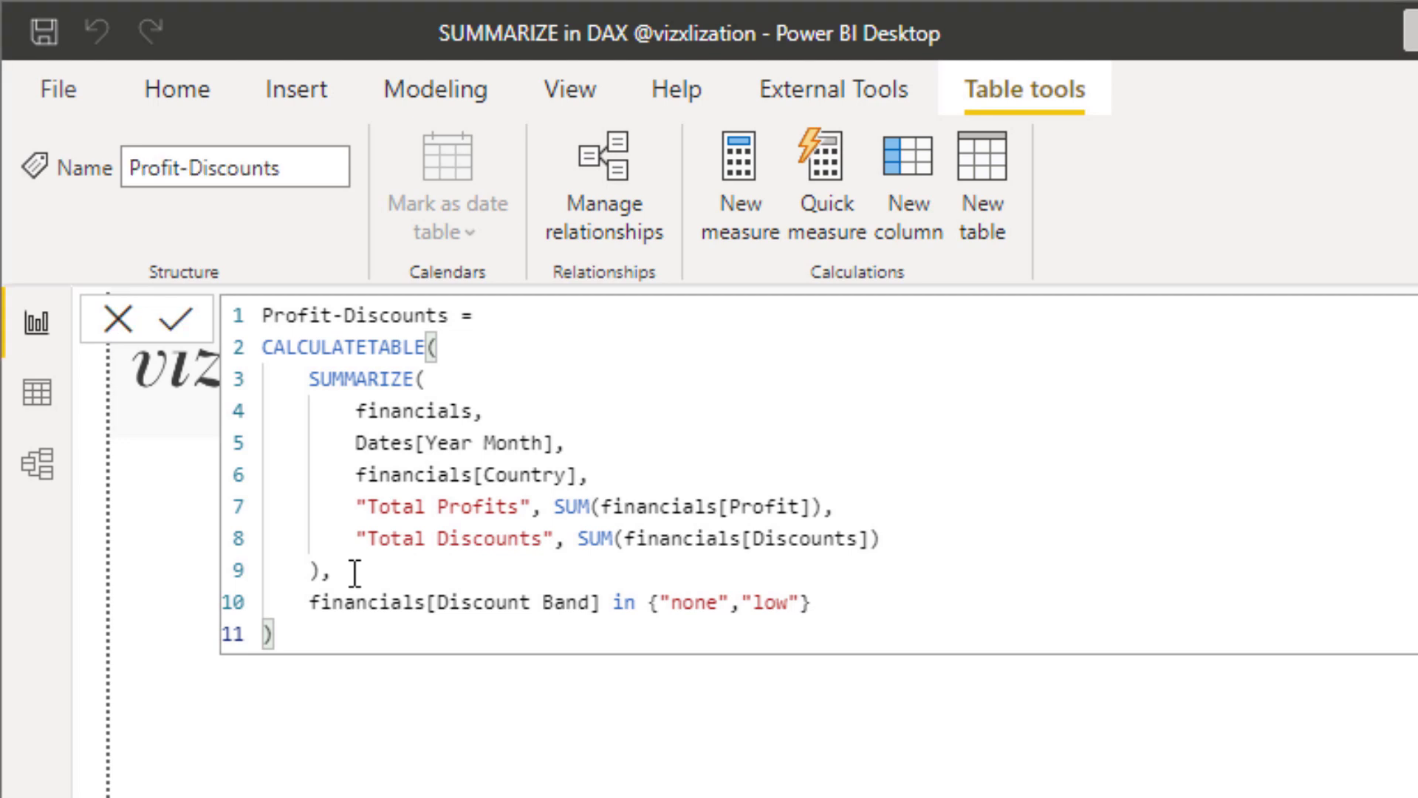
Step: In Data view, give Profit-Discounts' Total Discounts and Total Profits columns thousands separators
left_click(1297, 233)
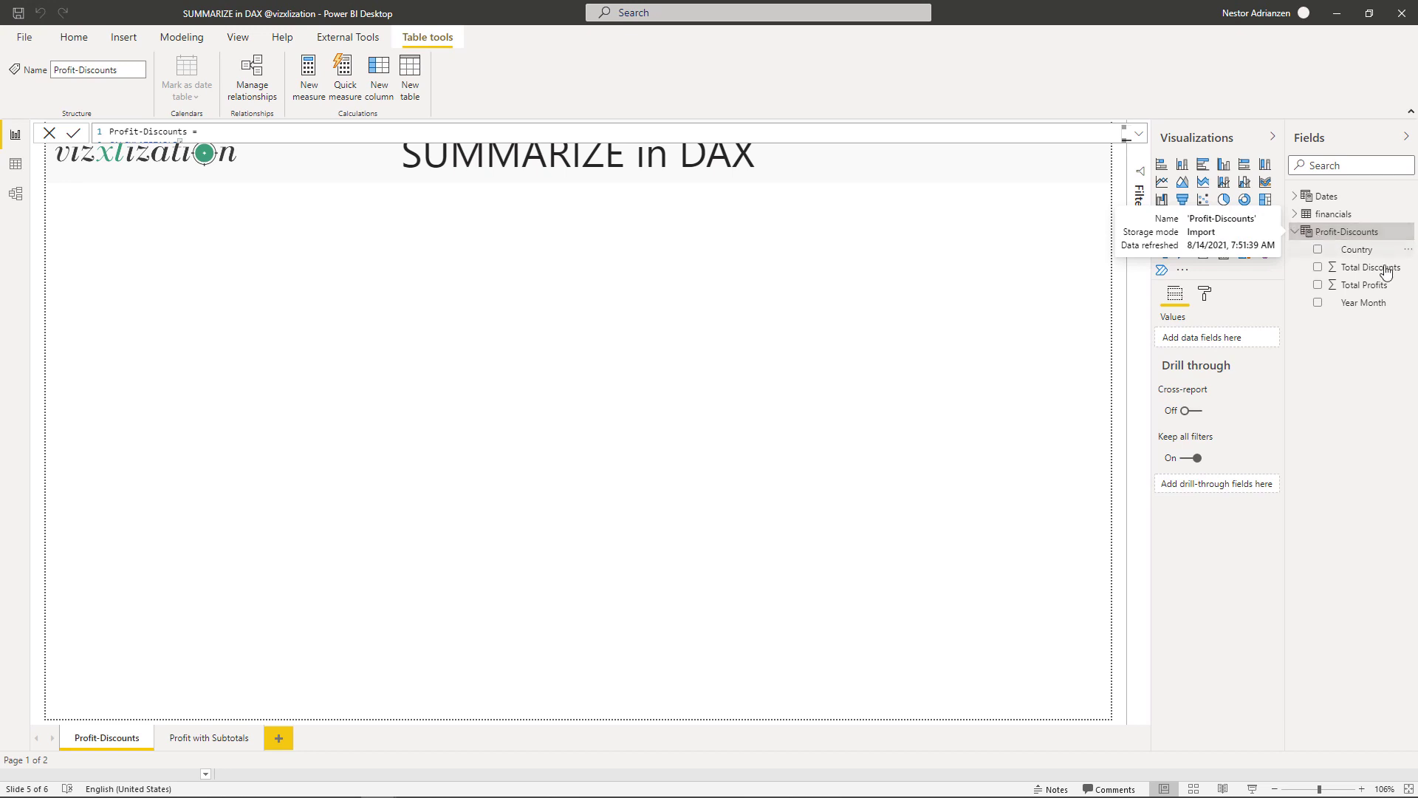
left_click(25, 167)
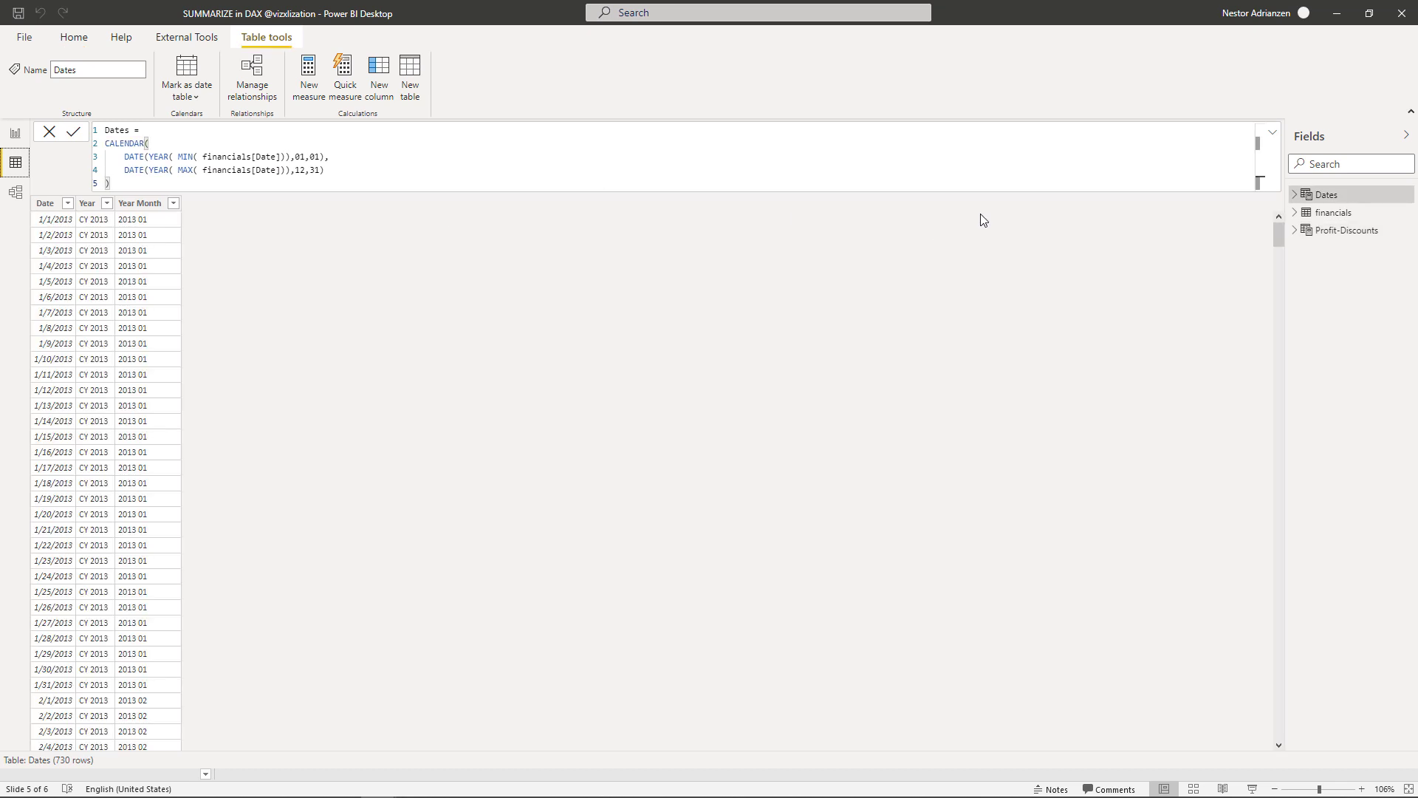
left_click(1345, 230)
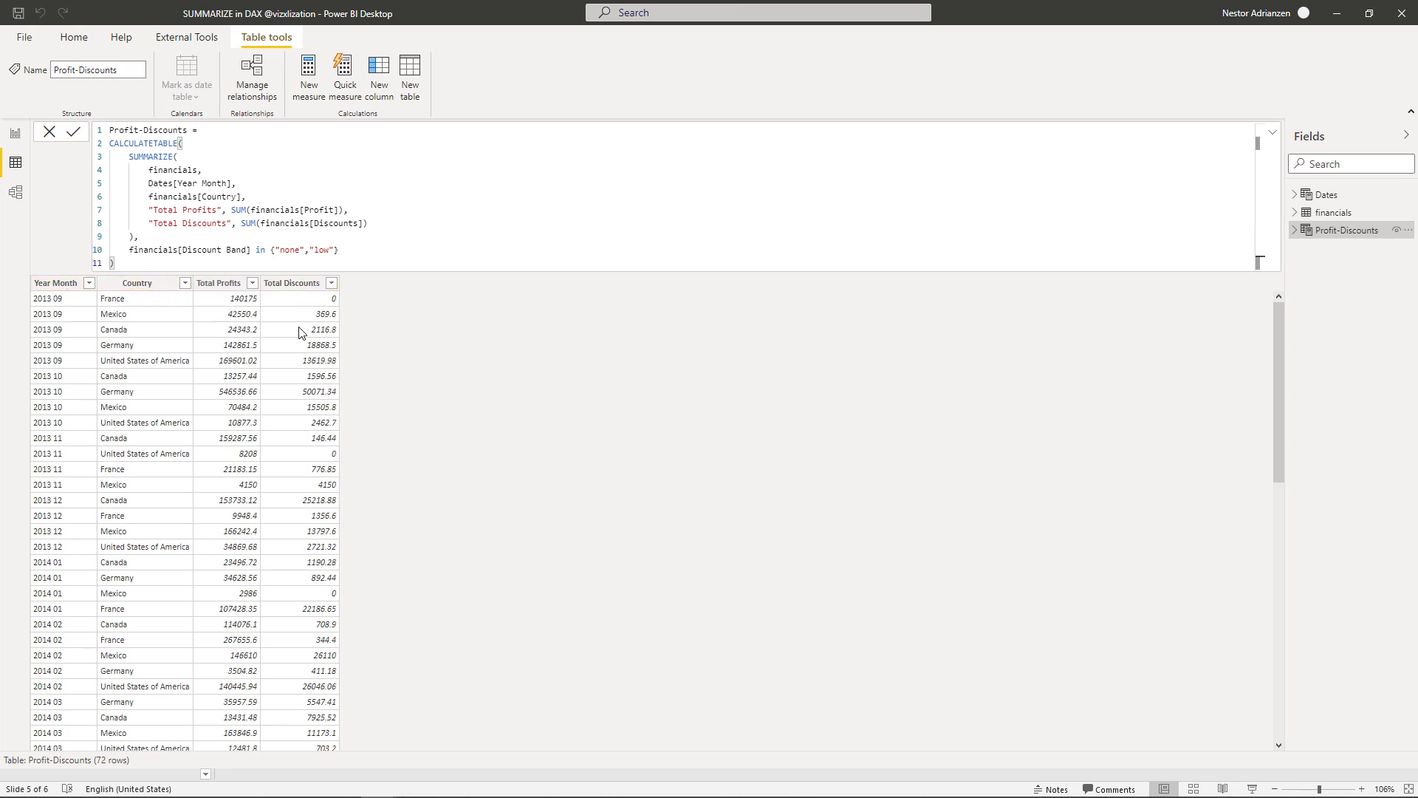
left_click(286, 285)
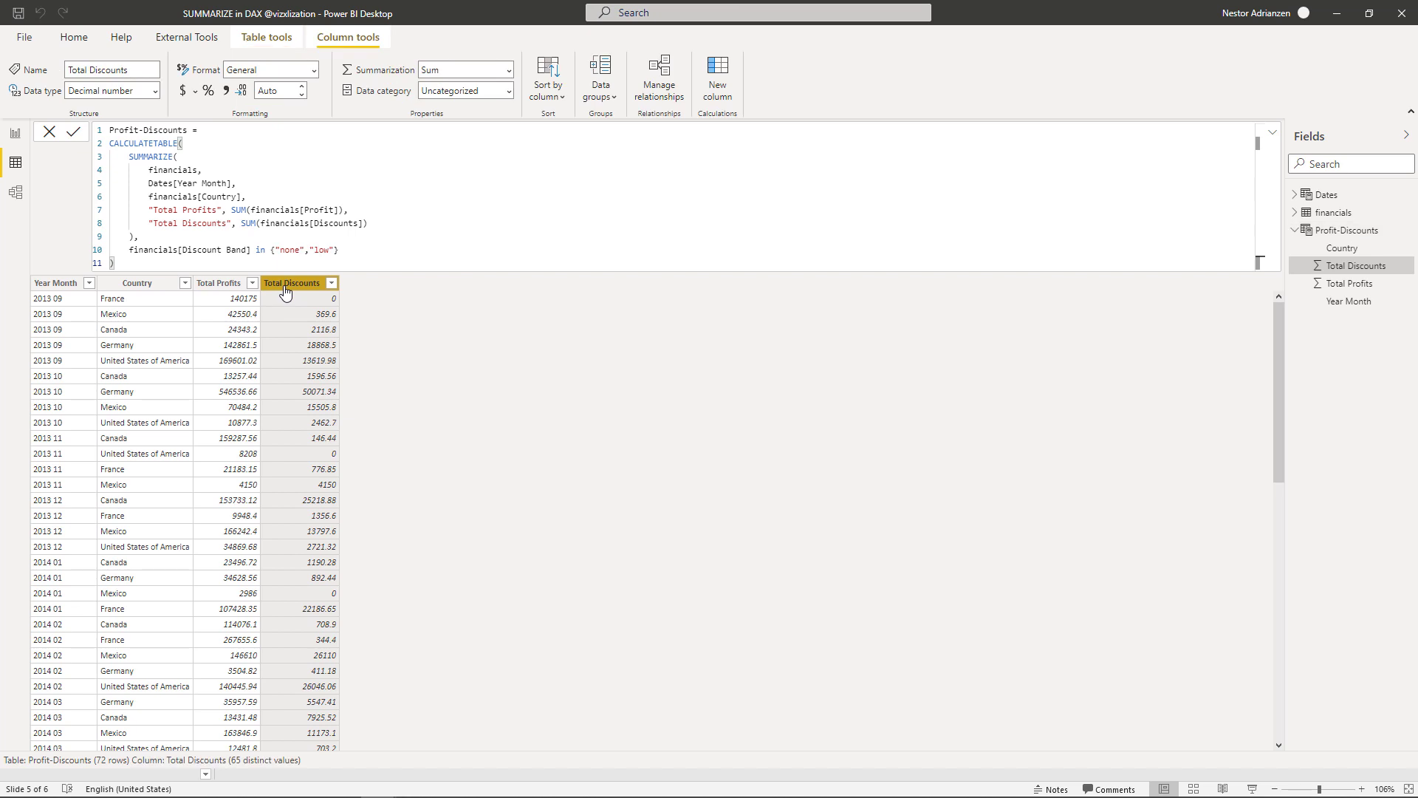
left_click(225, 91)
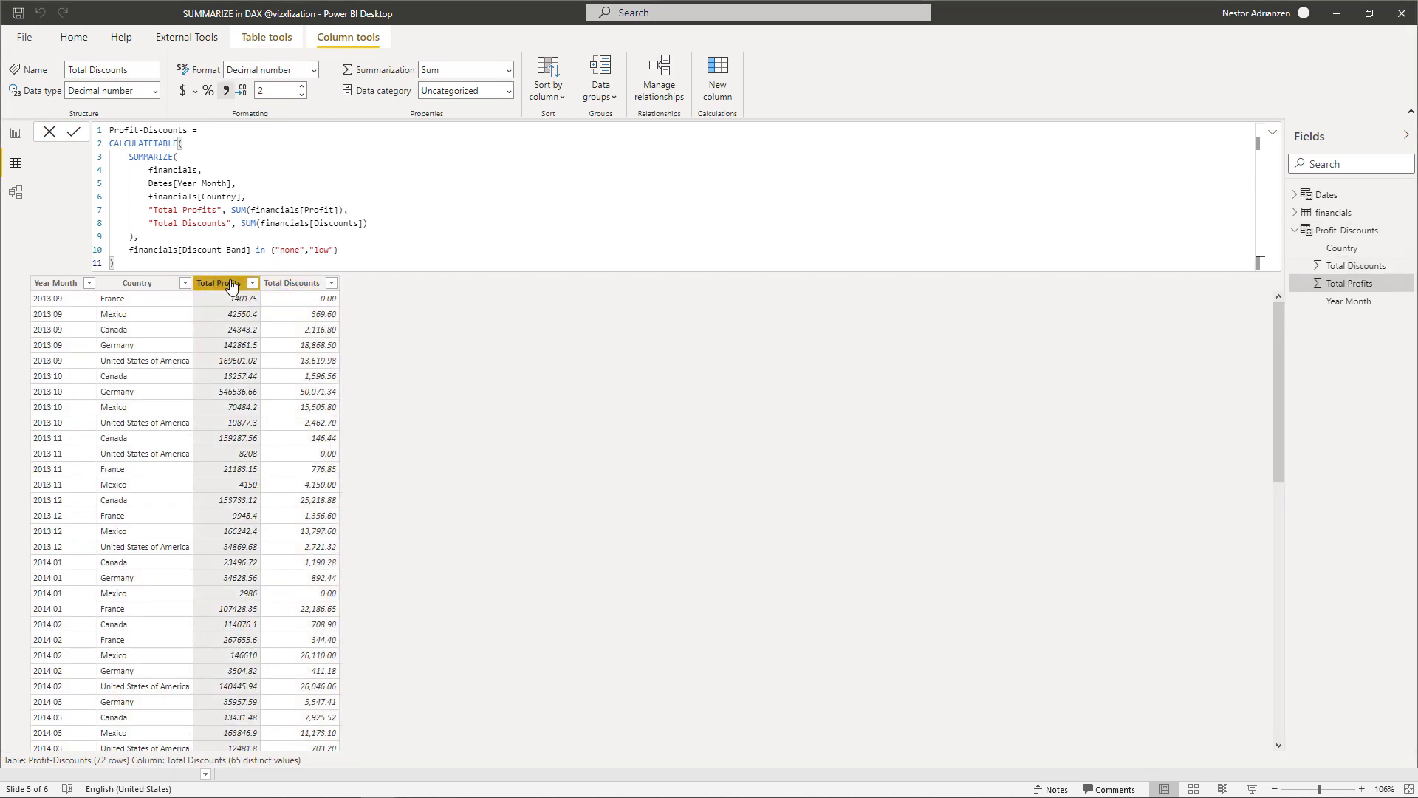
left_click(227, 91)
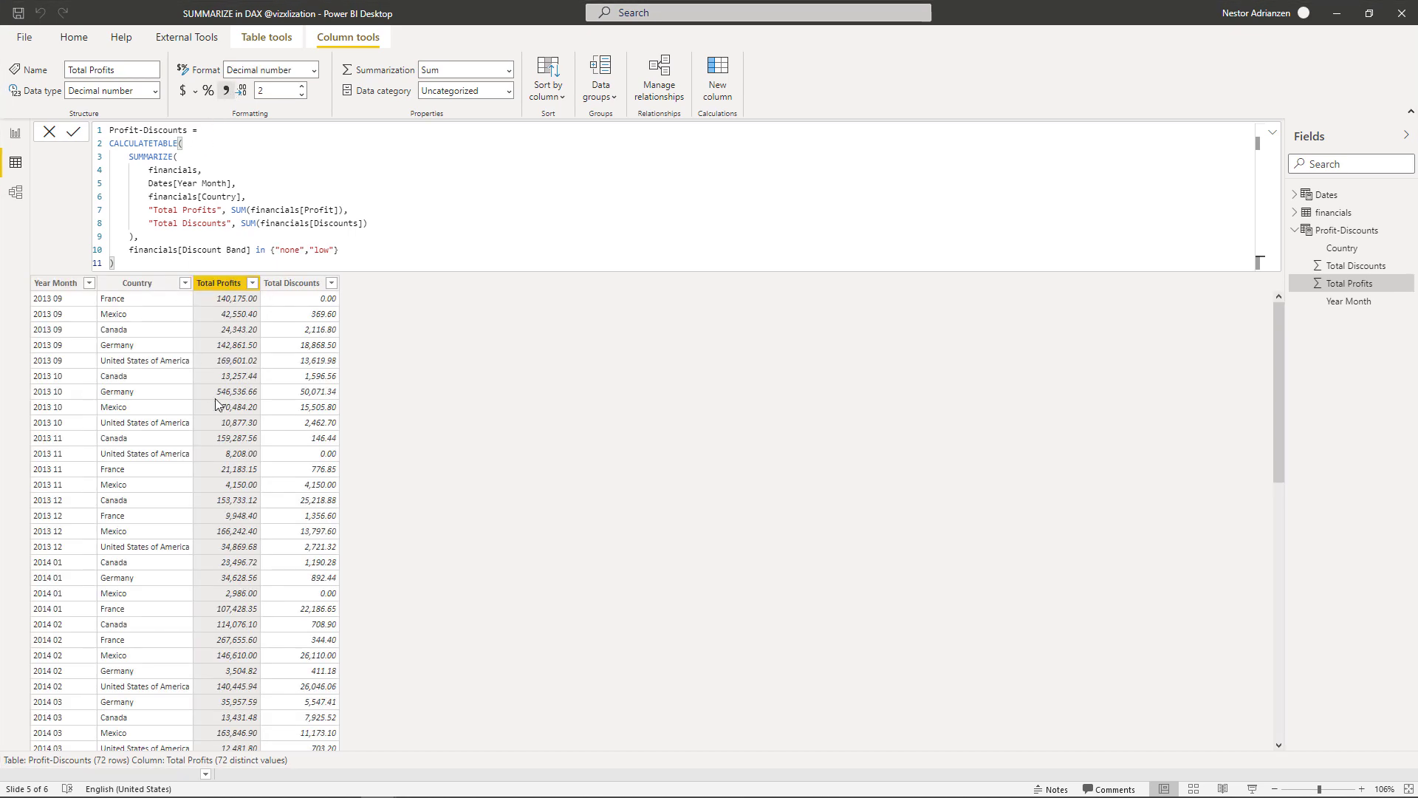
left_click(14, 133)
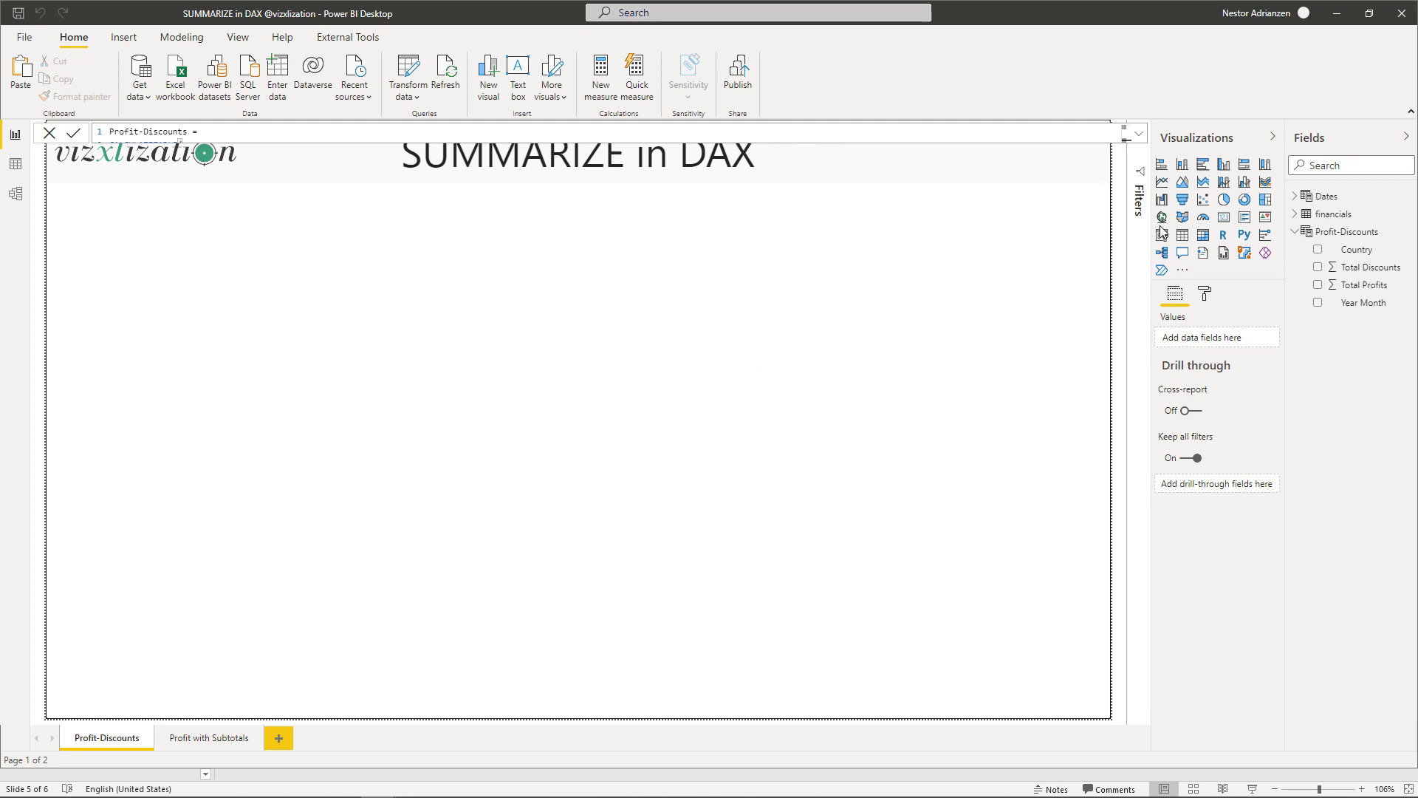
Step: Build a table visual of Country, Year Month, Total Profits and Total Discounts, then narrow it
left_click(1183, 234)
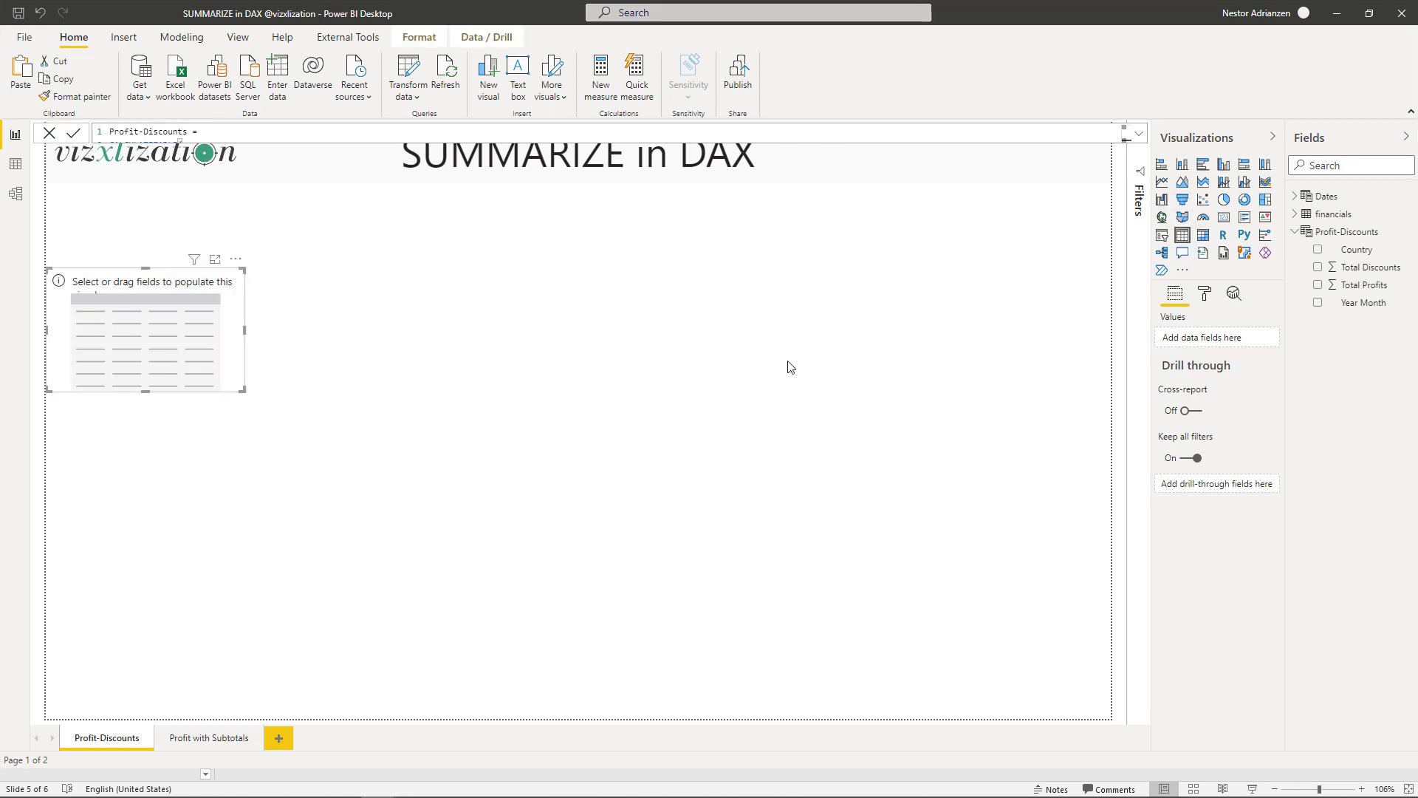
left_click_drag(1356, 251, 82, 354)
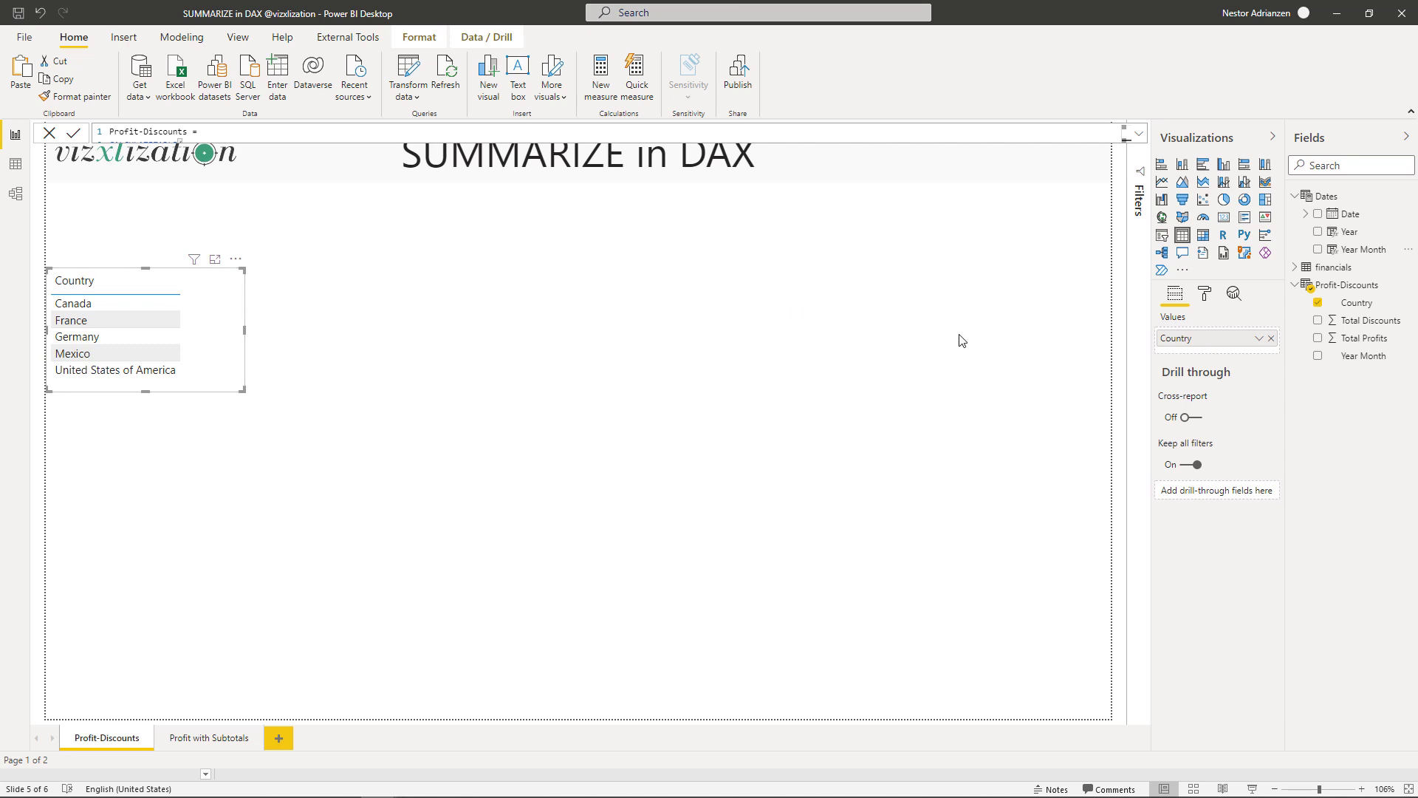
left_click_drag(1352, 363, 194, 353)
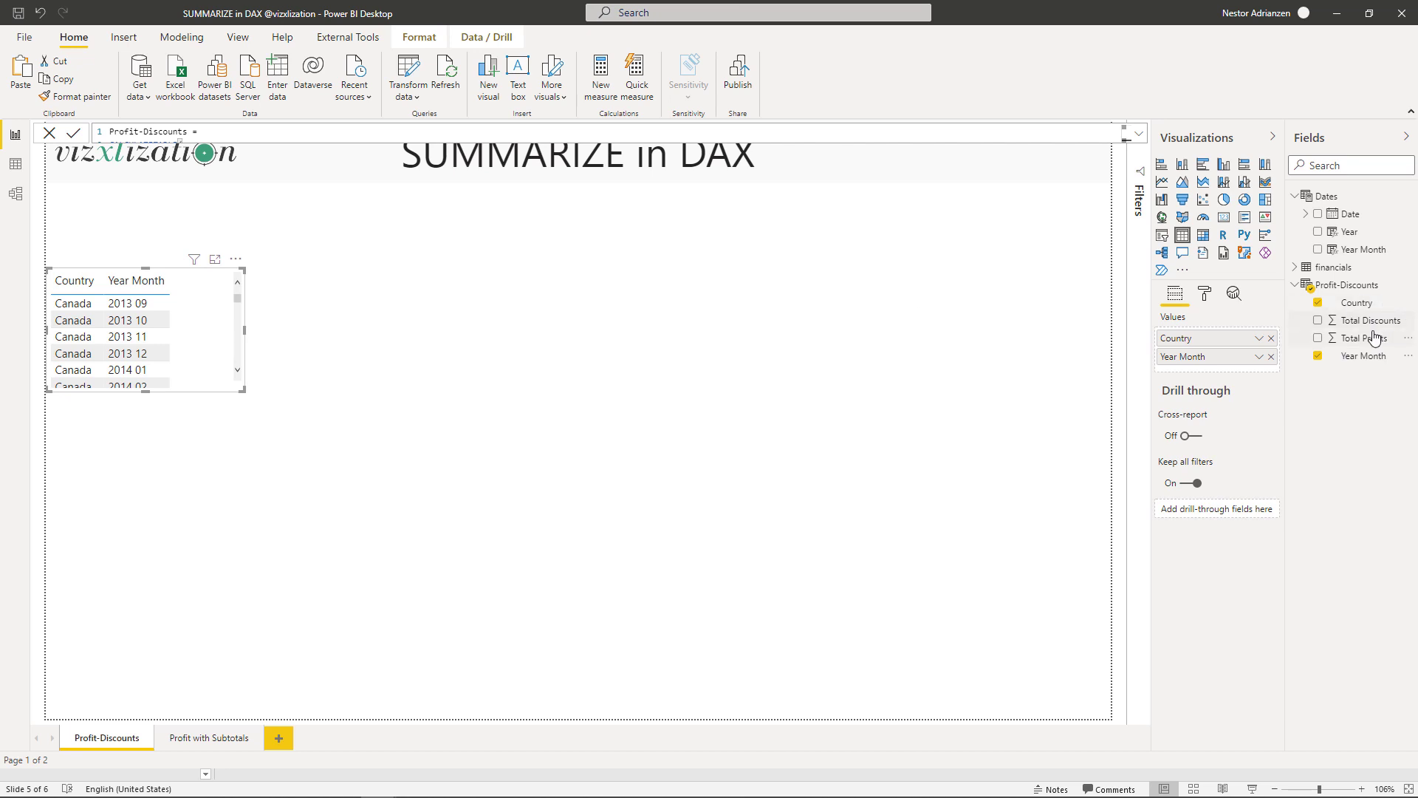
left_click_drag(1371, 339, 190, 348)
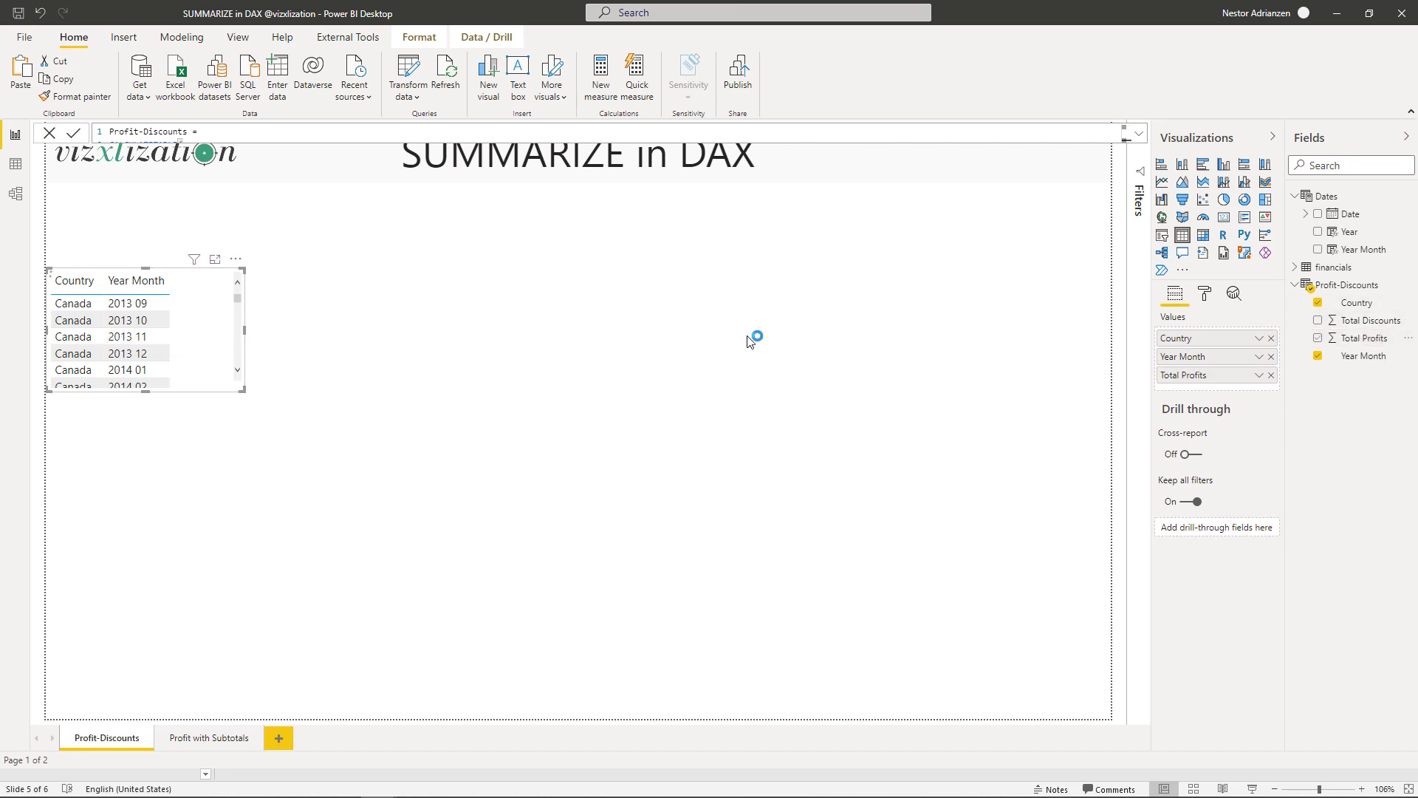
left_click_drag(1358, 320, 435, 330)
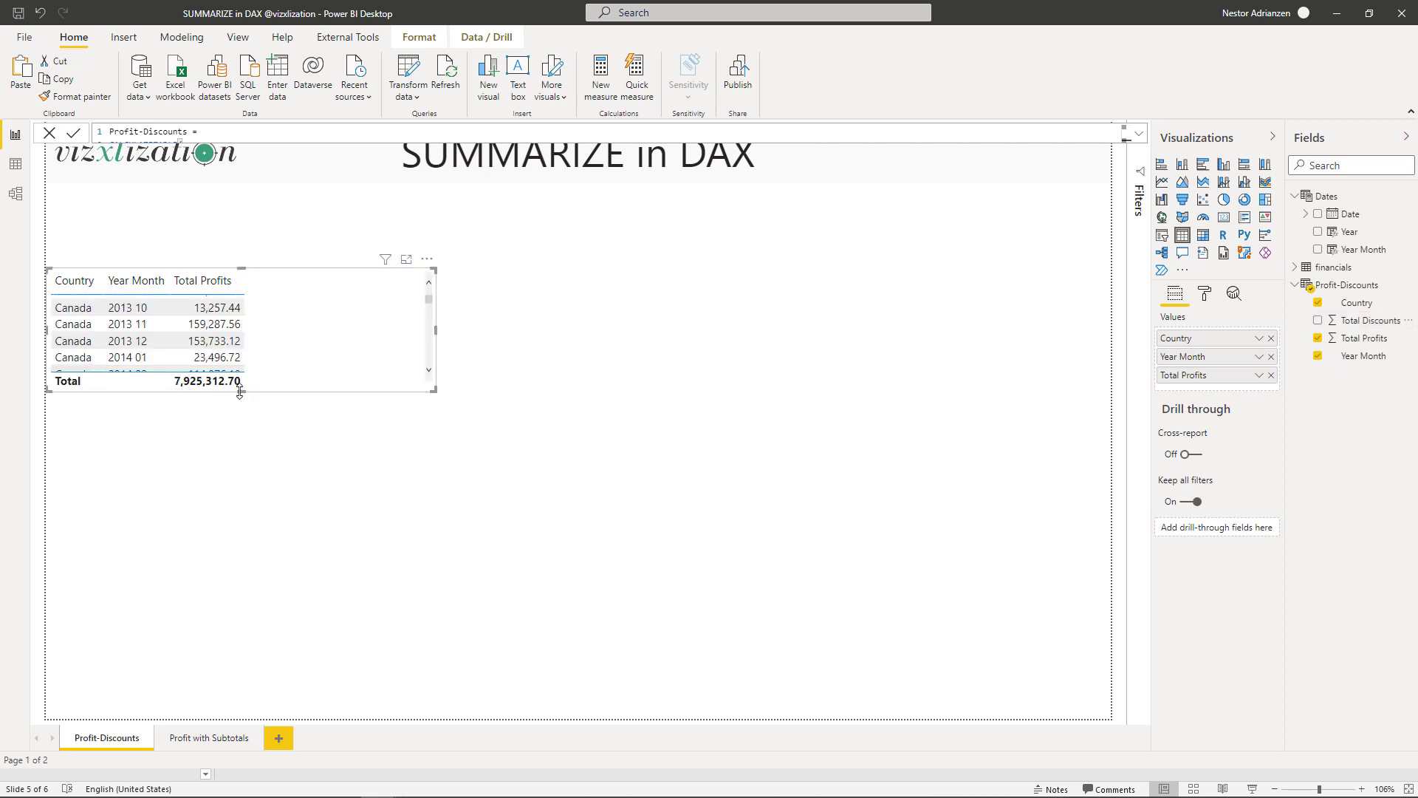
left_click_drag(237, 394, 269, 612)
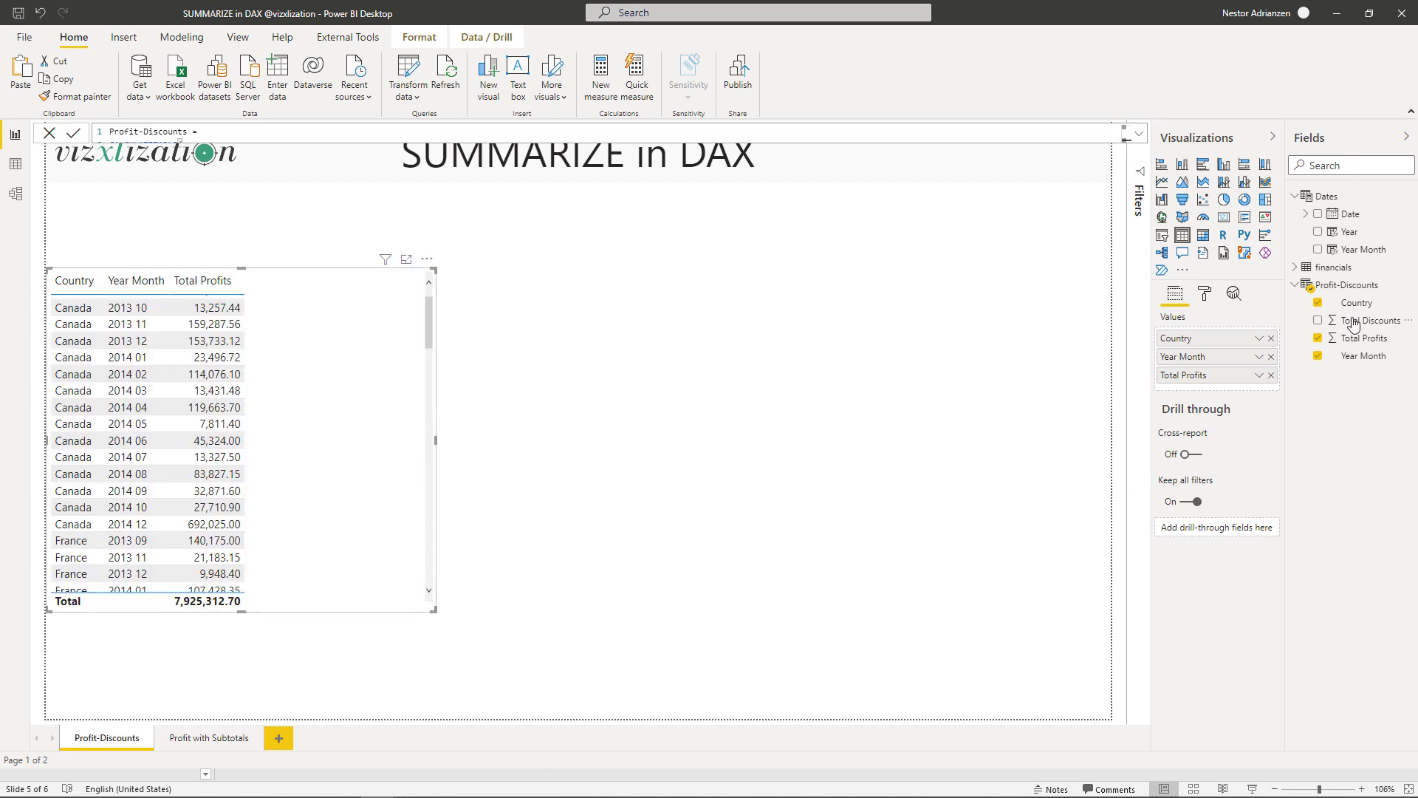
left_click_drag(1353, 325, 1246, 391)
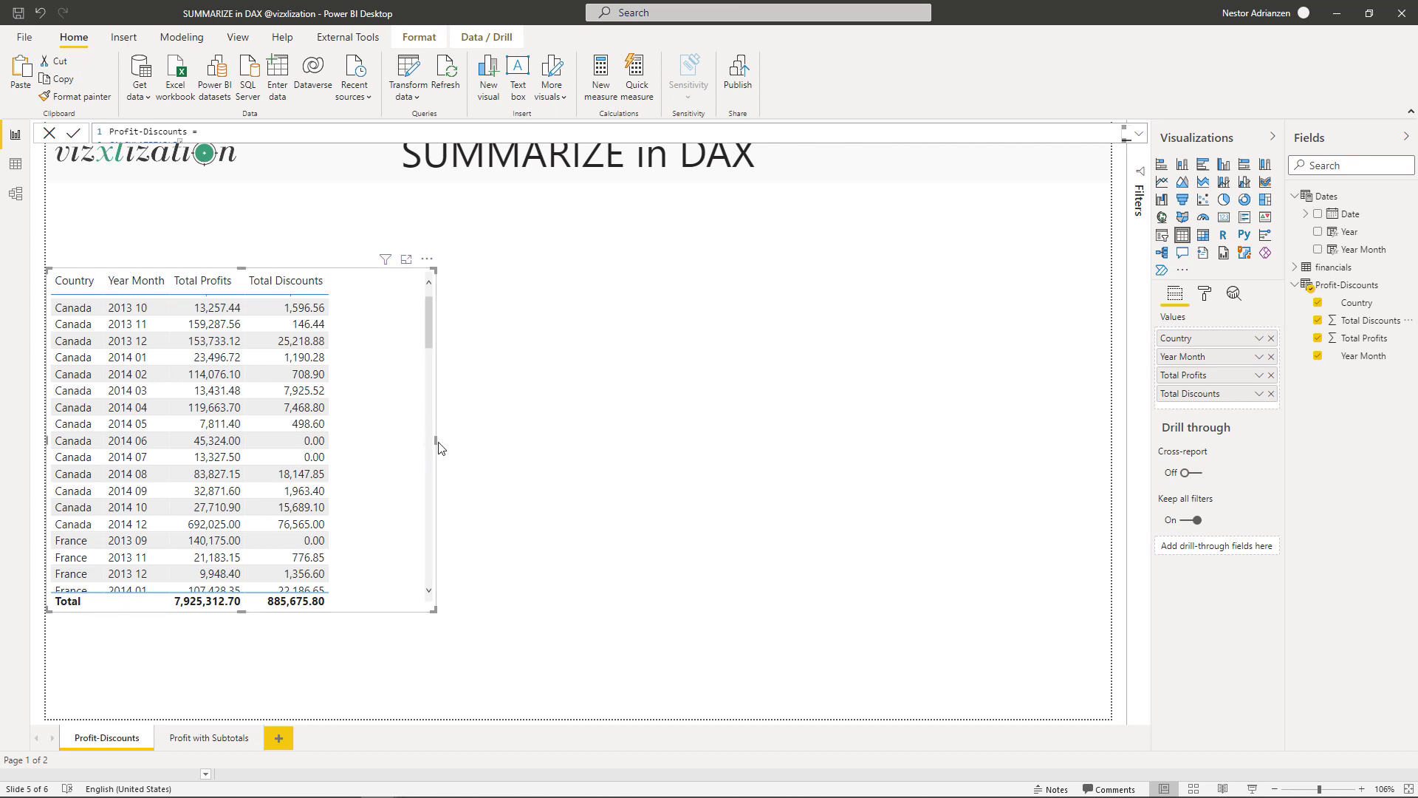
left_click_drag(436, 446, 360, 448)
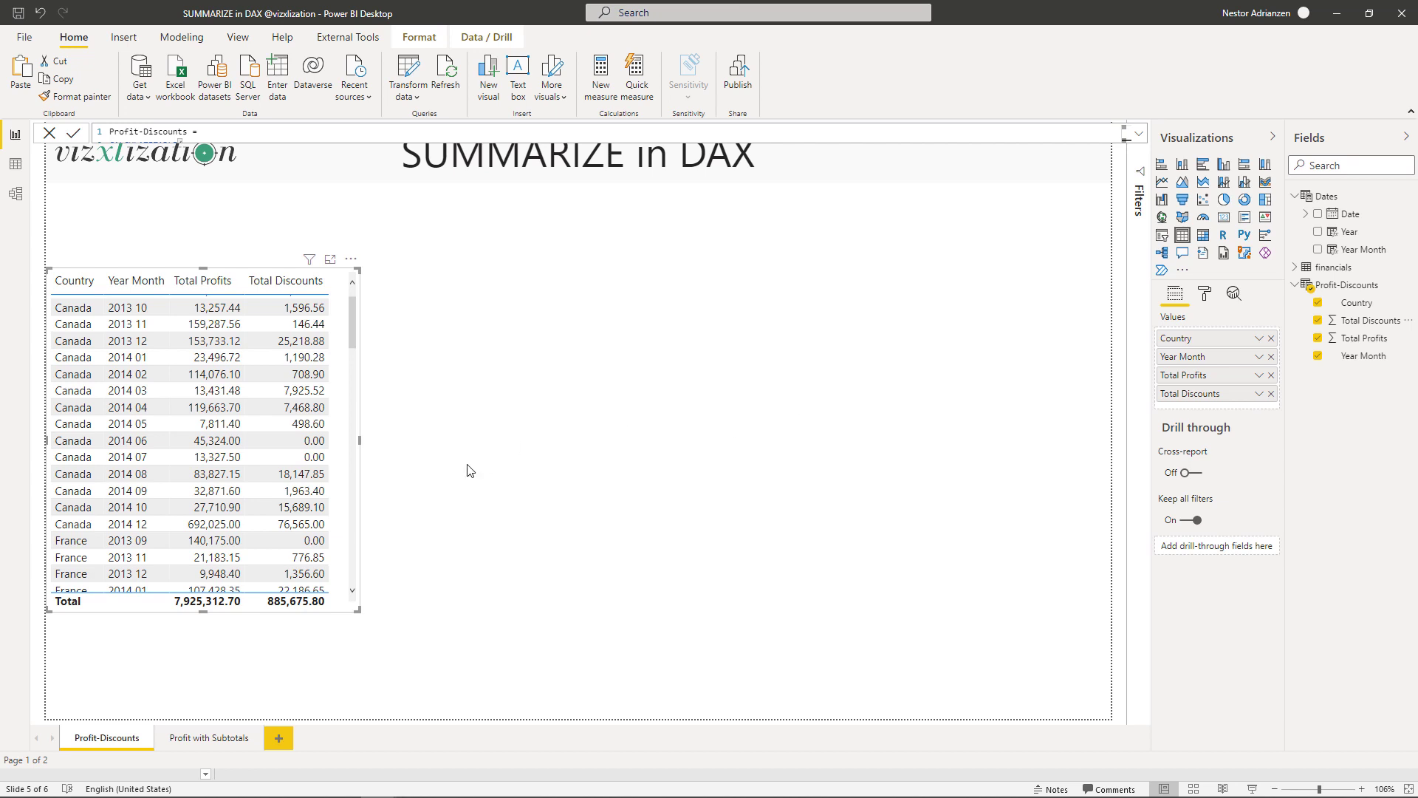
Step: Increase the table's column header and values text size in the Format pane
left_click(1204, 294)
left_click(1213, 439)
scroll(1212, 480, "down", 3)
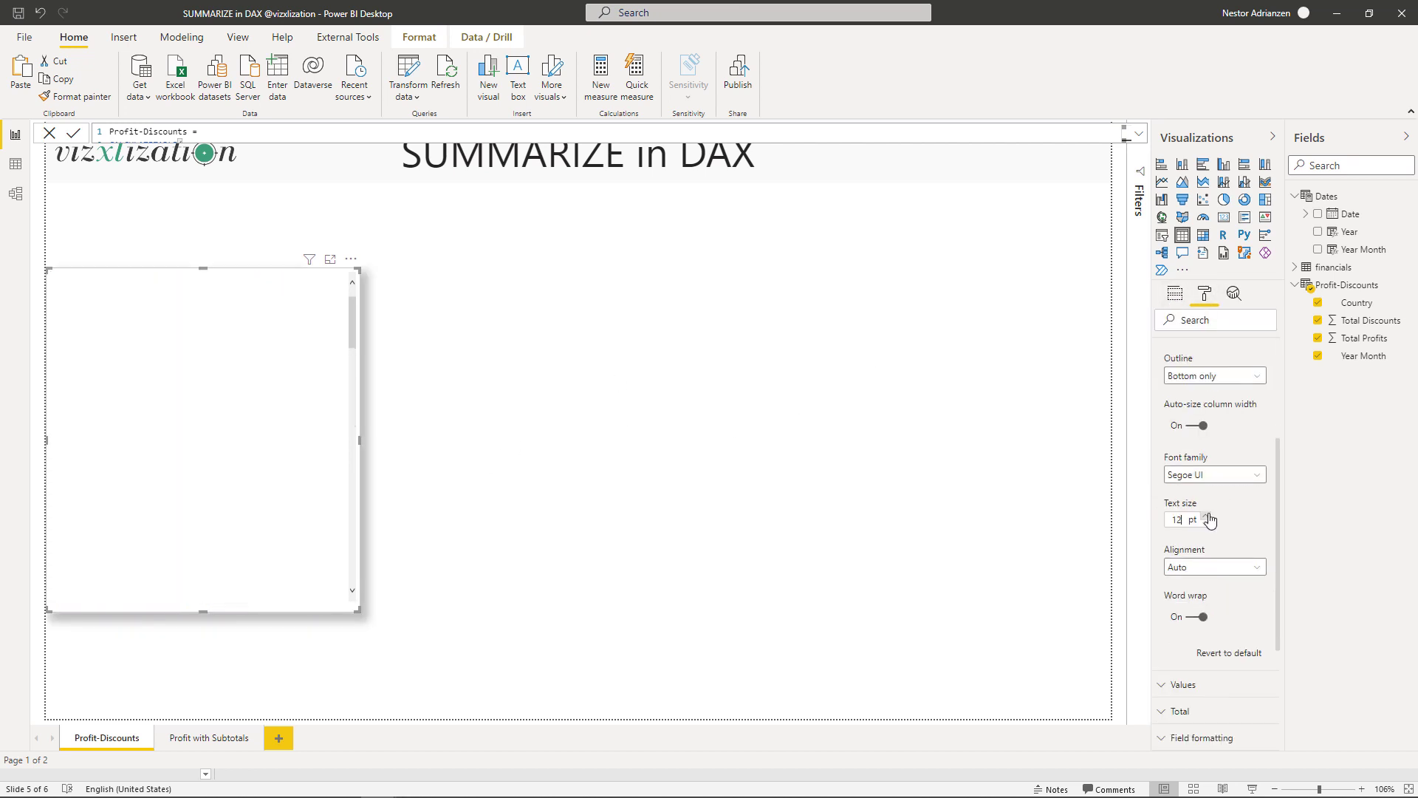
left_click(1222, 433)
left_click(1180, 477)
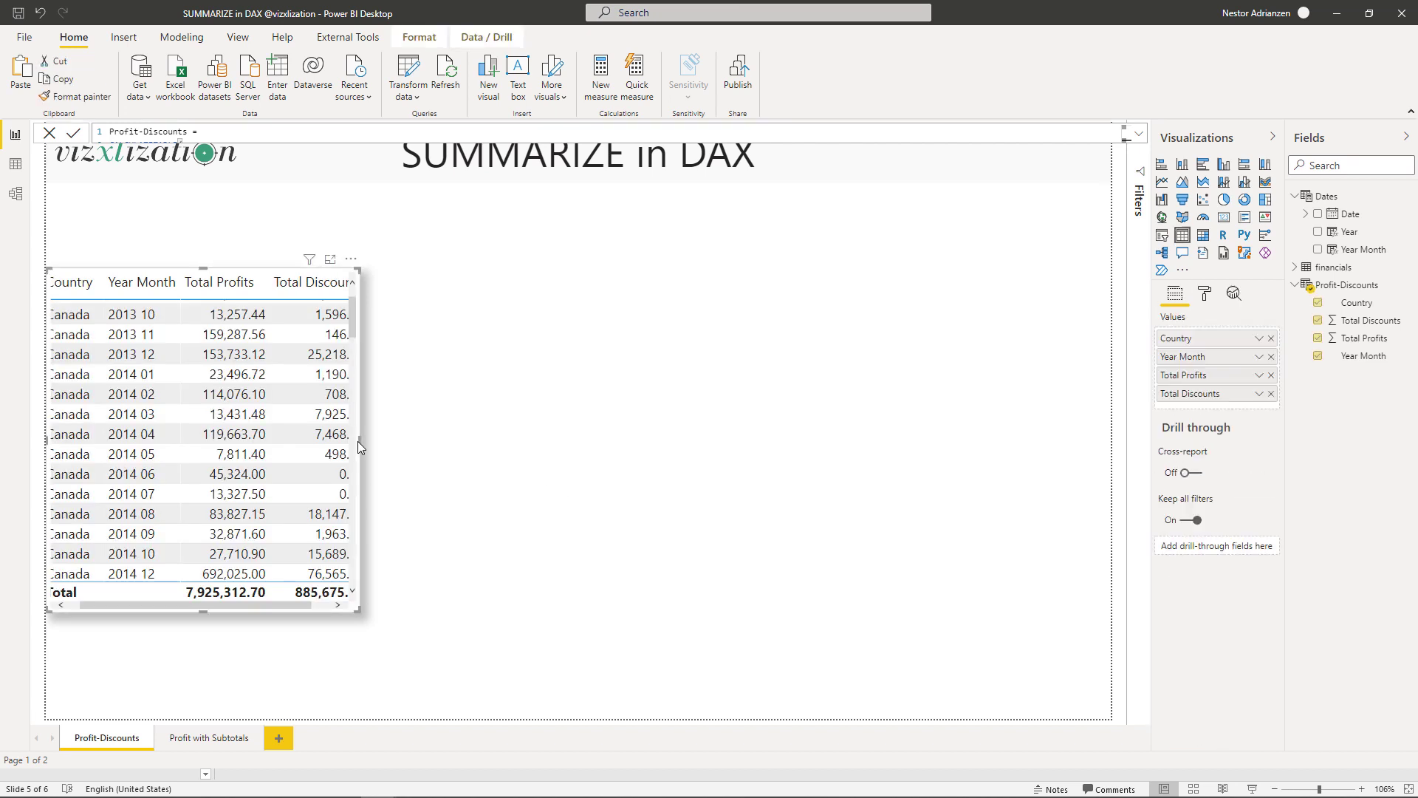
Step: Widen and heighten the table, then paste a copy and place it to the right
left_click_drag(358, 441, 415, 443)
left_click_drag(232, 612, 237, 698)
left_click_drag(232, 270, 232, 196)
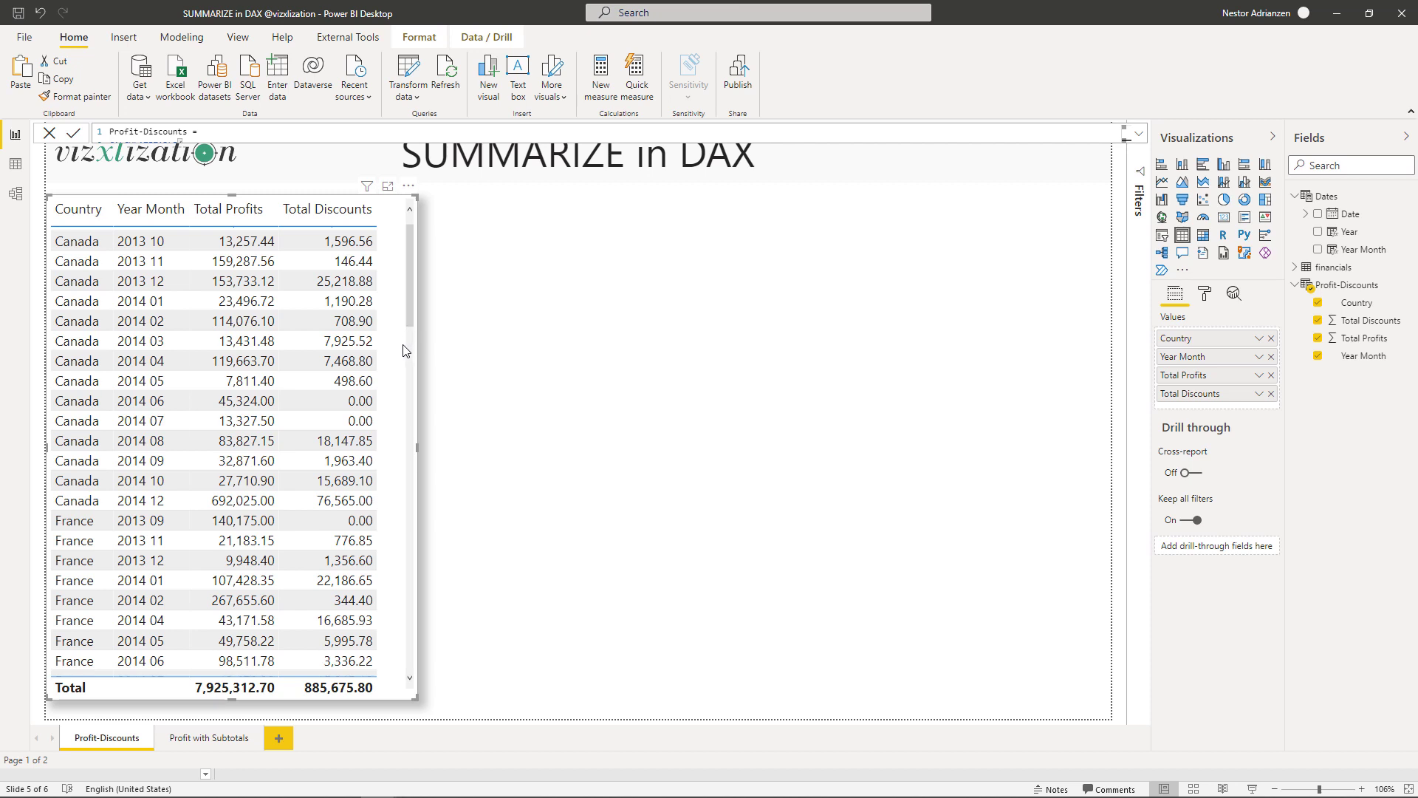
key("ctrl+v")
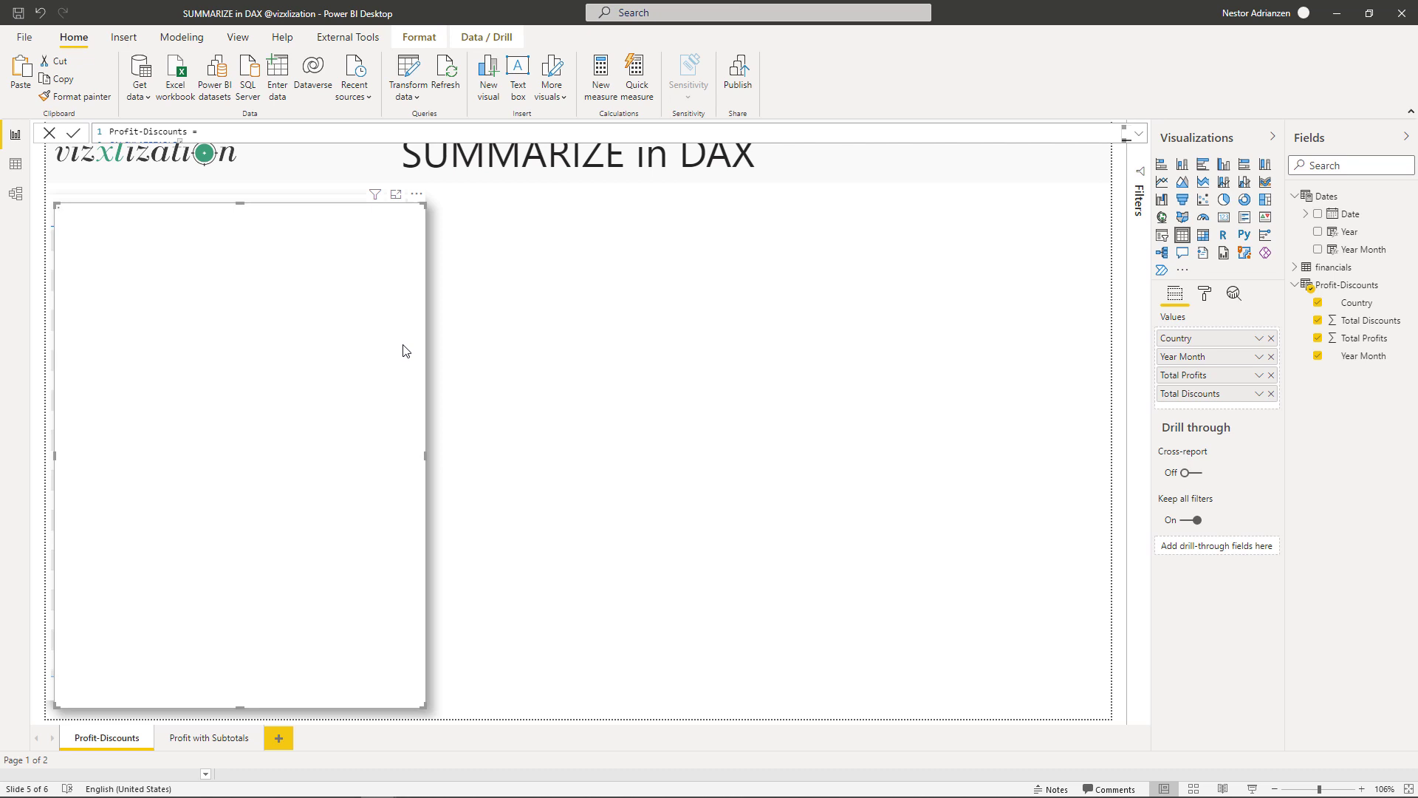
left_click_drag(402, 352, 790, 343)
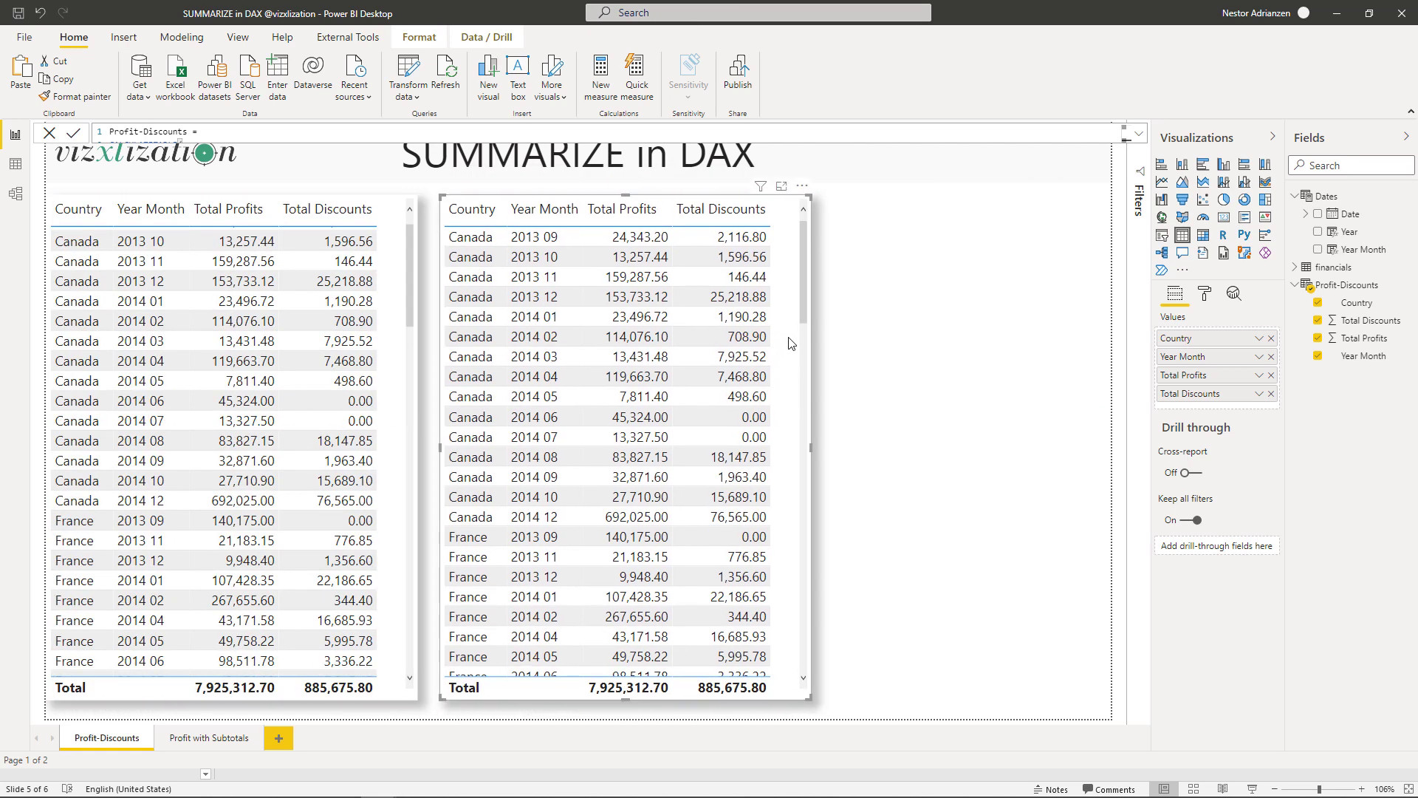
Step: Remove all Profit-Discounts fields from the copied table and expand the financials field list
left_click(1318, 302)
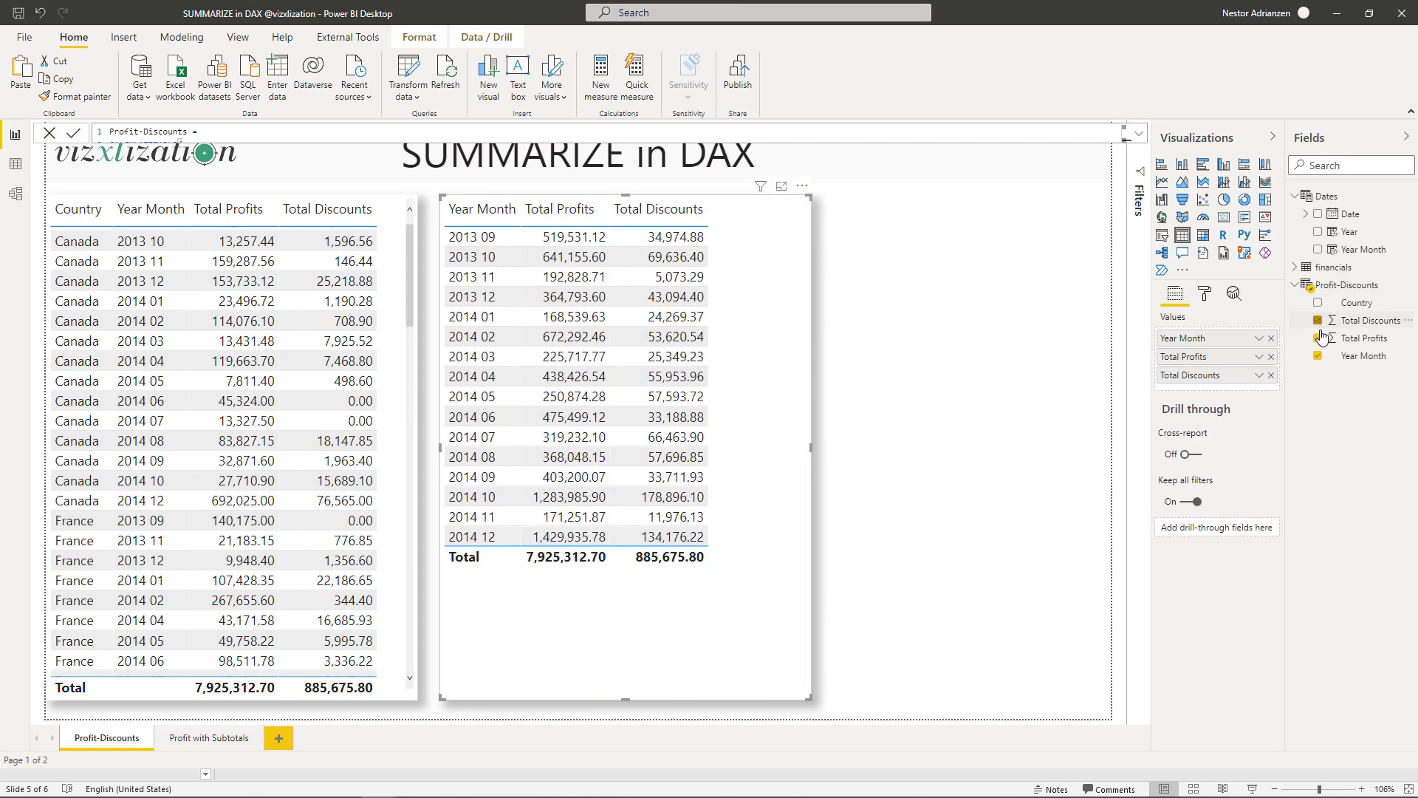
left_click(1318, 320)
left_click(1318, 338)
left_click(1318, 356)
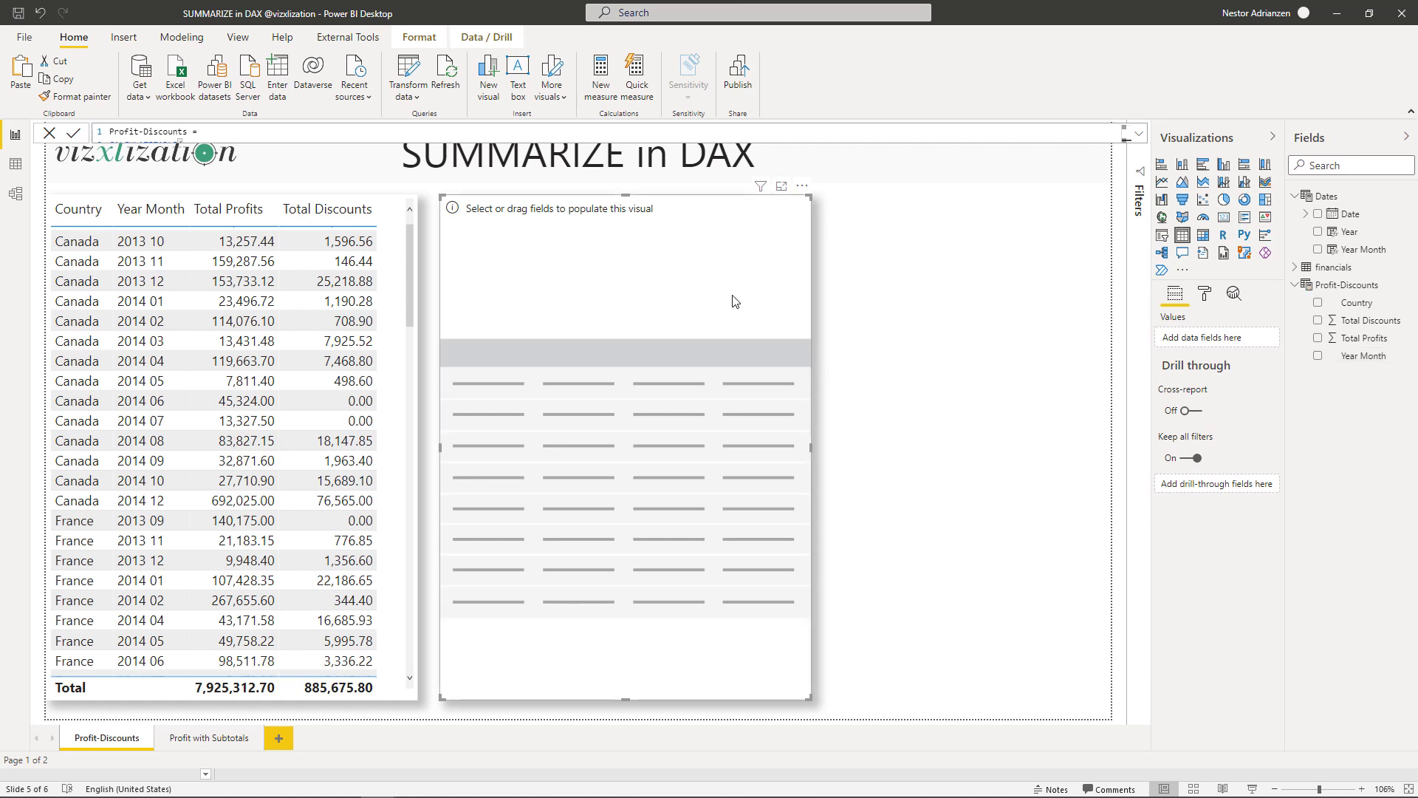
left_click(1295, 285)
left_click(1297, 268)
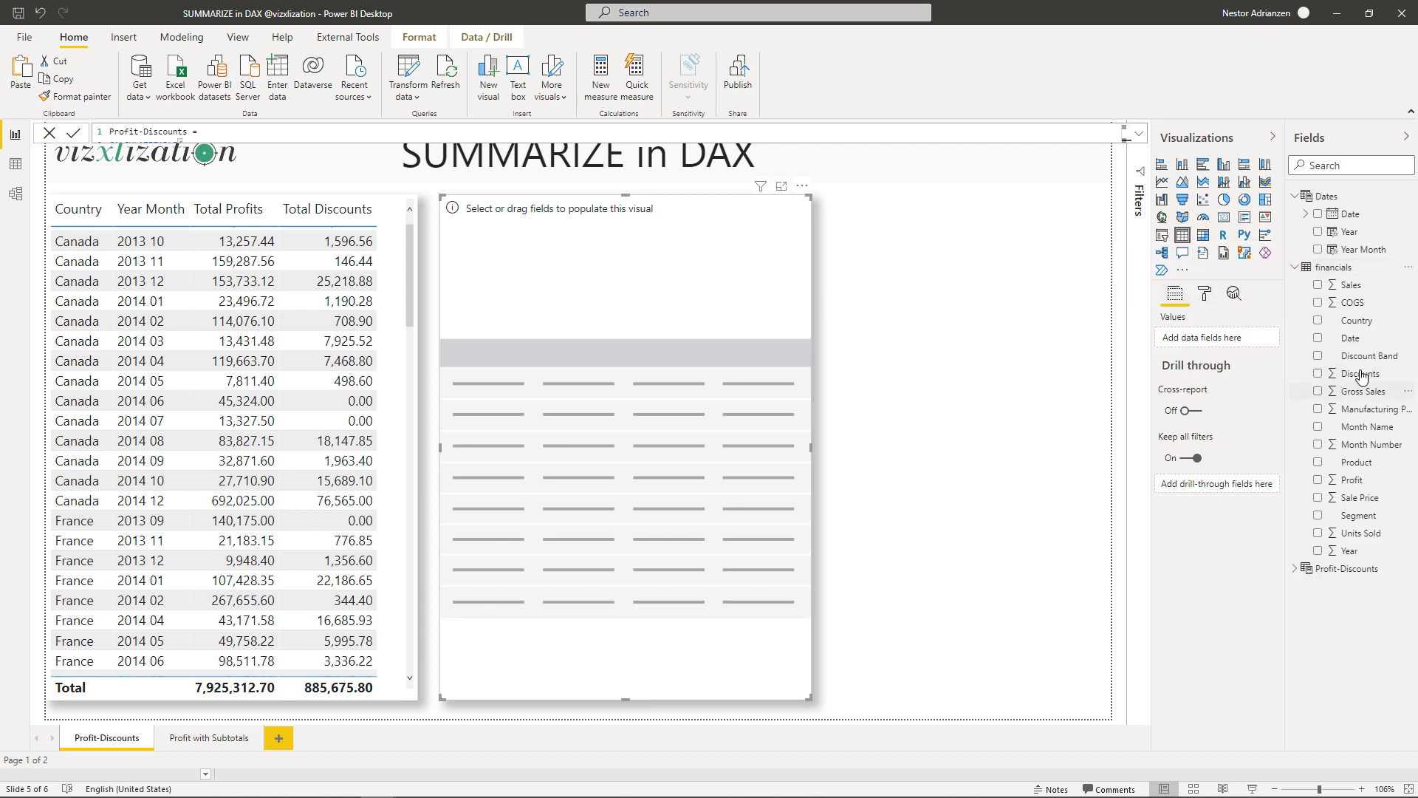
Step: Add Country, Year Month, Profit and Discounts from financials to the empty copied table
left_click_drag(1360, 321, 663, 341)
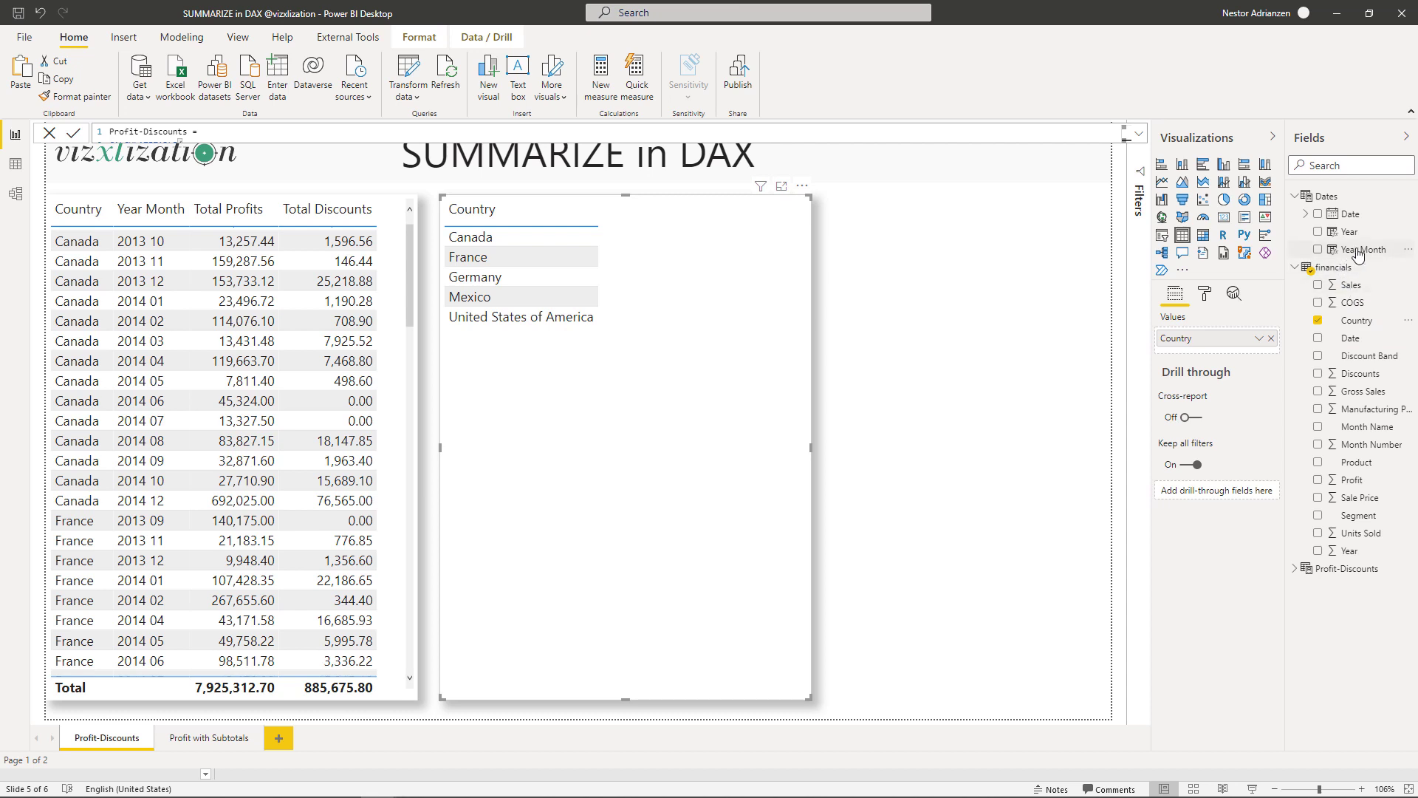
left_click_drag(1366, 251, 719, 319)
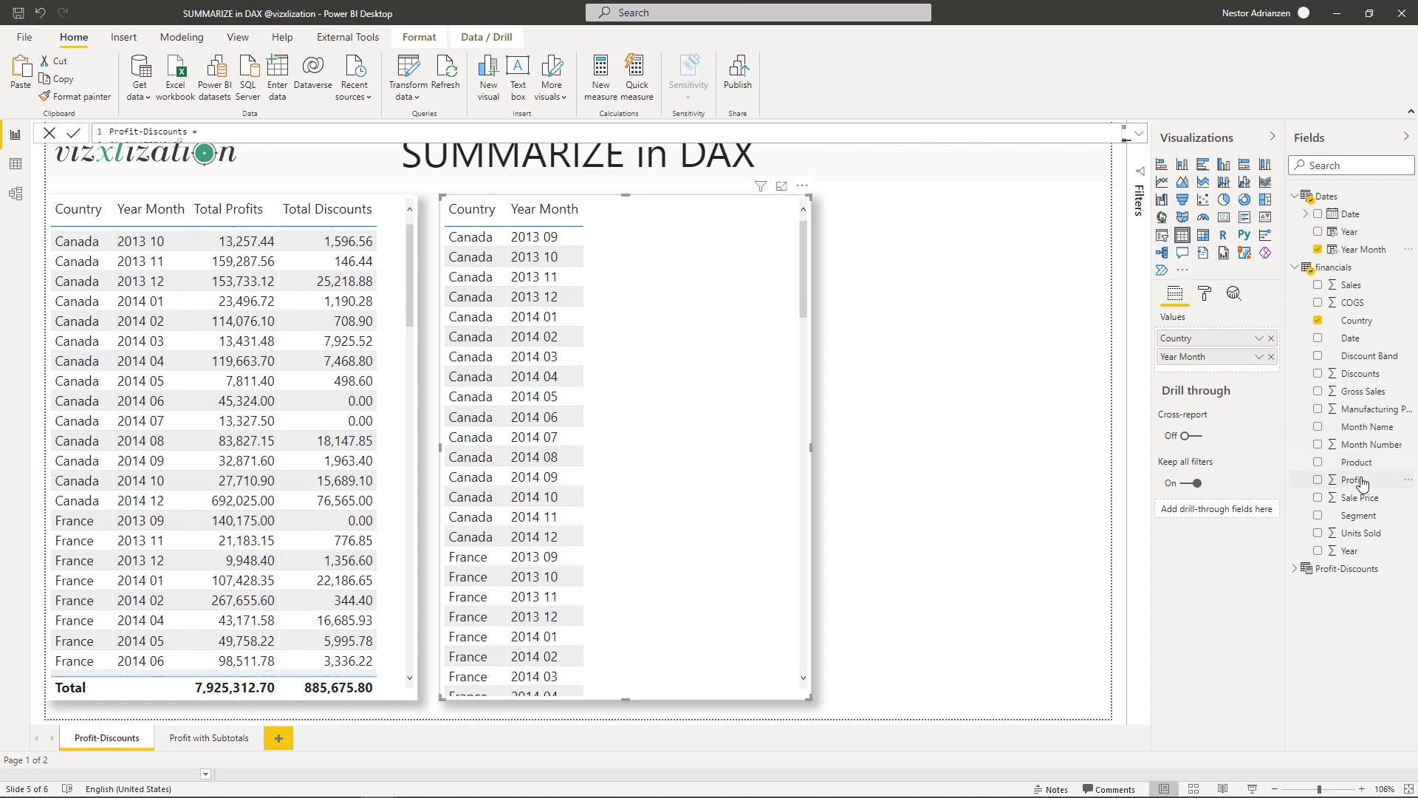
left_click_drag(1358, 482, 688, 402)
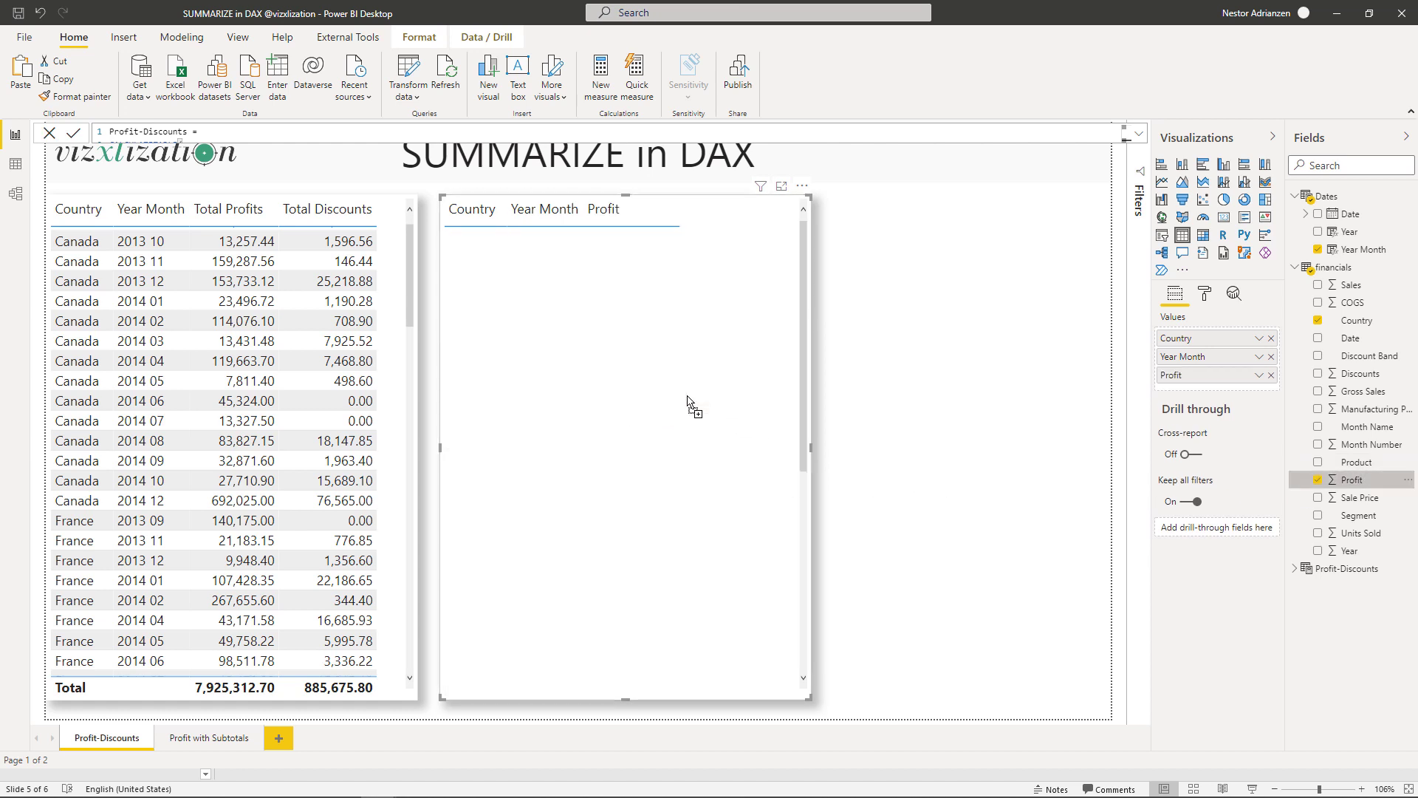
left_click(1259, 375)
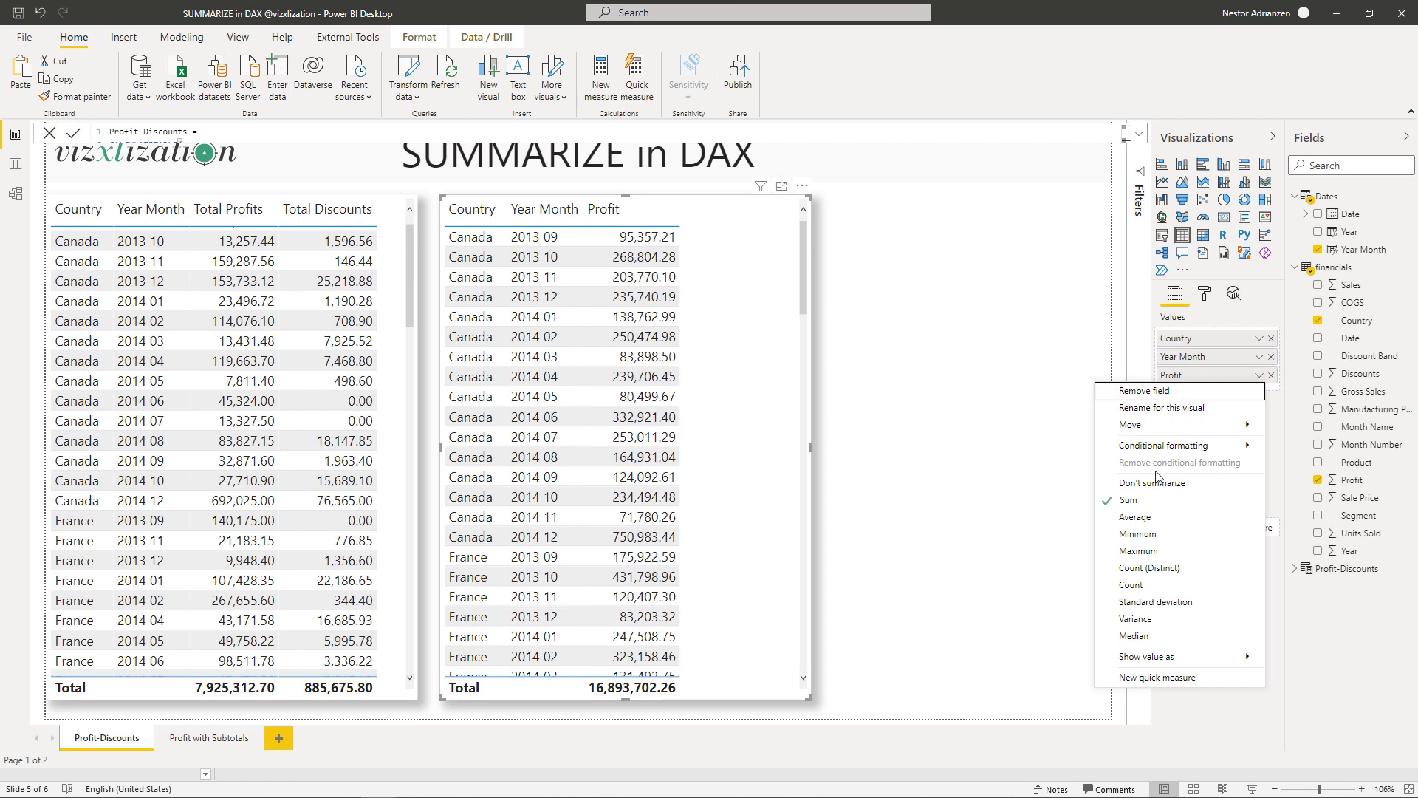
left_click(960, 454)
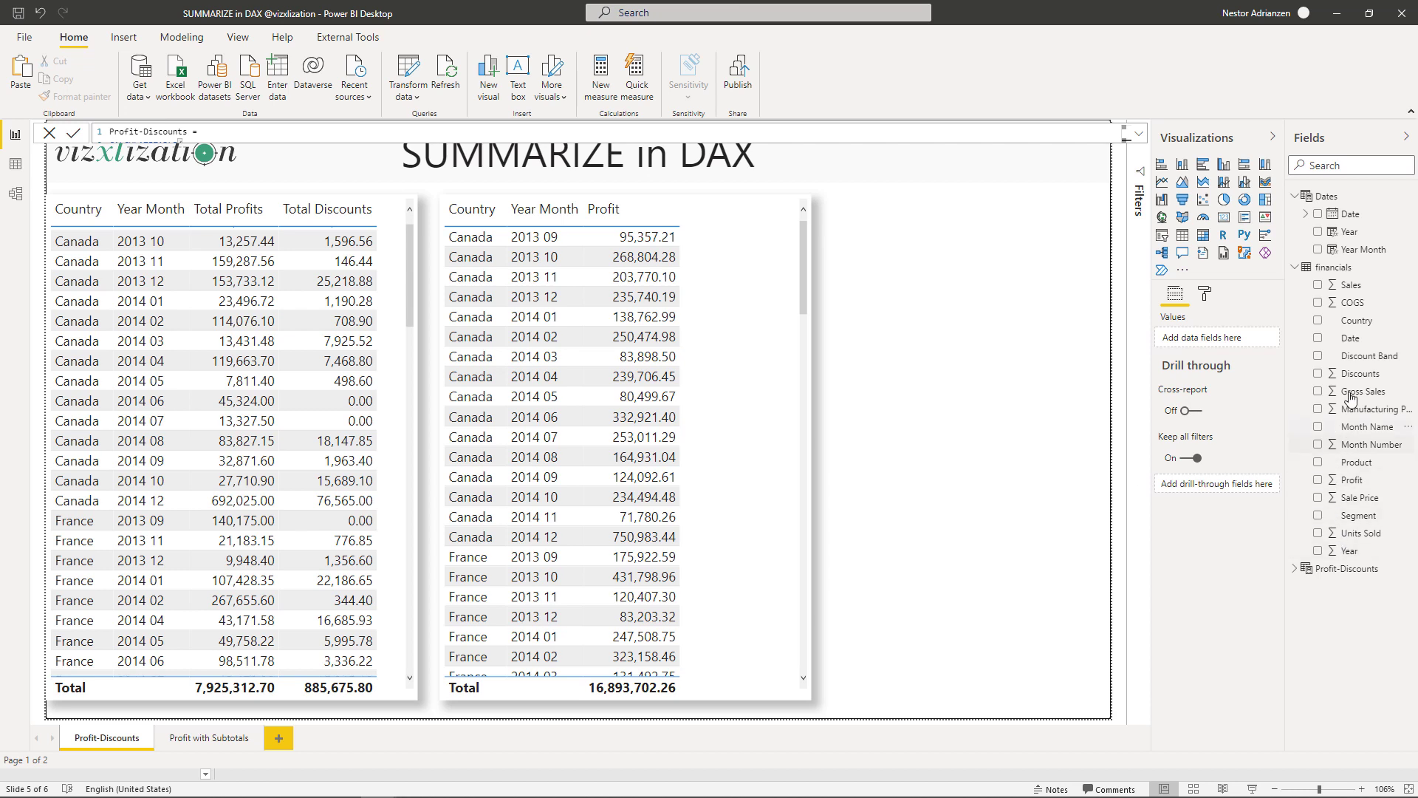
left_click_drag(1363, 377, 759, 412)
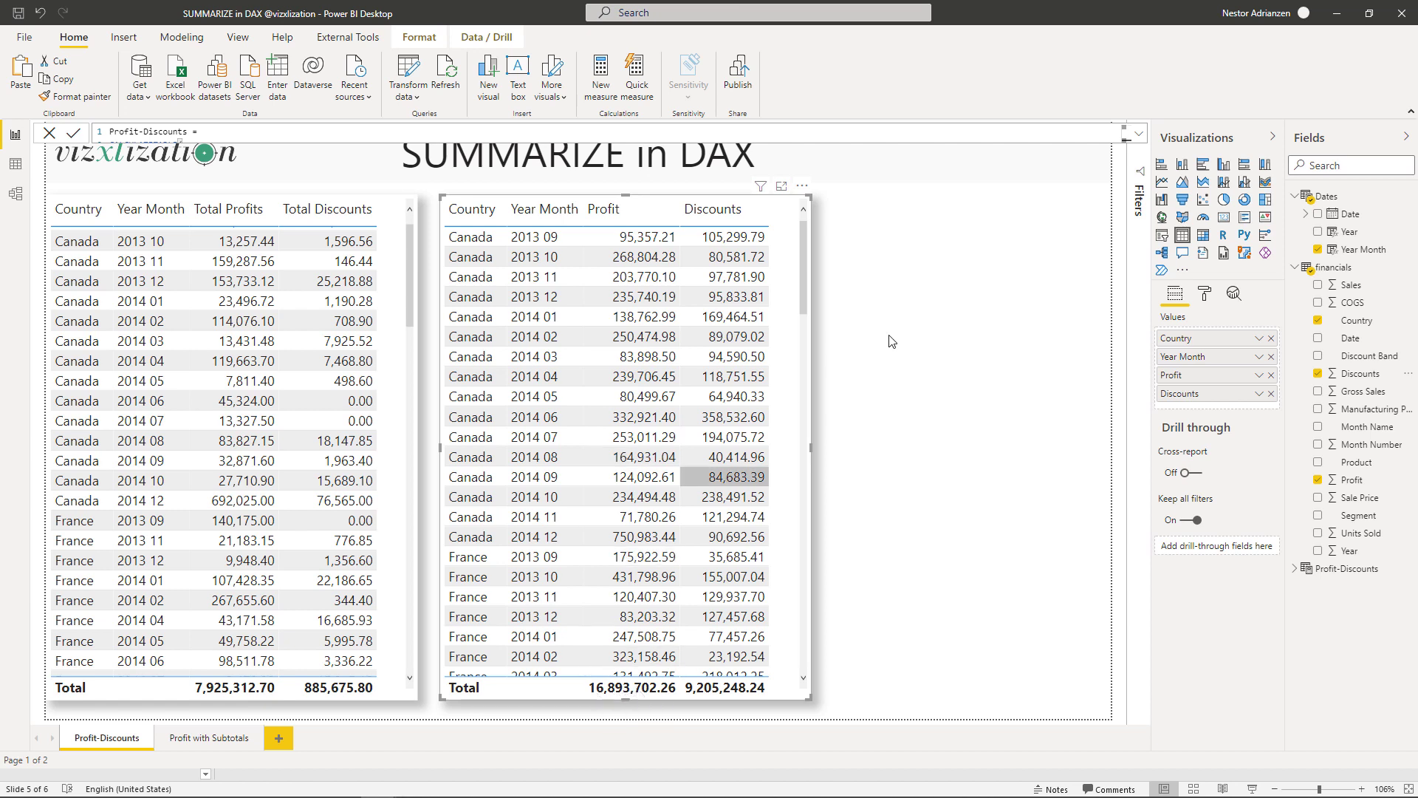
Step: Clear the table selection on the canvas so a new slicer visual can be added
left_click(886, 380)
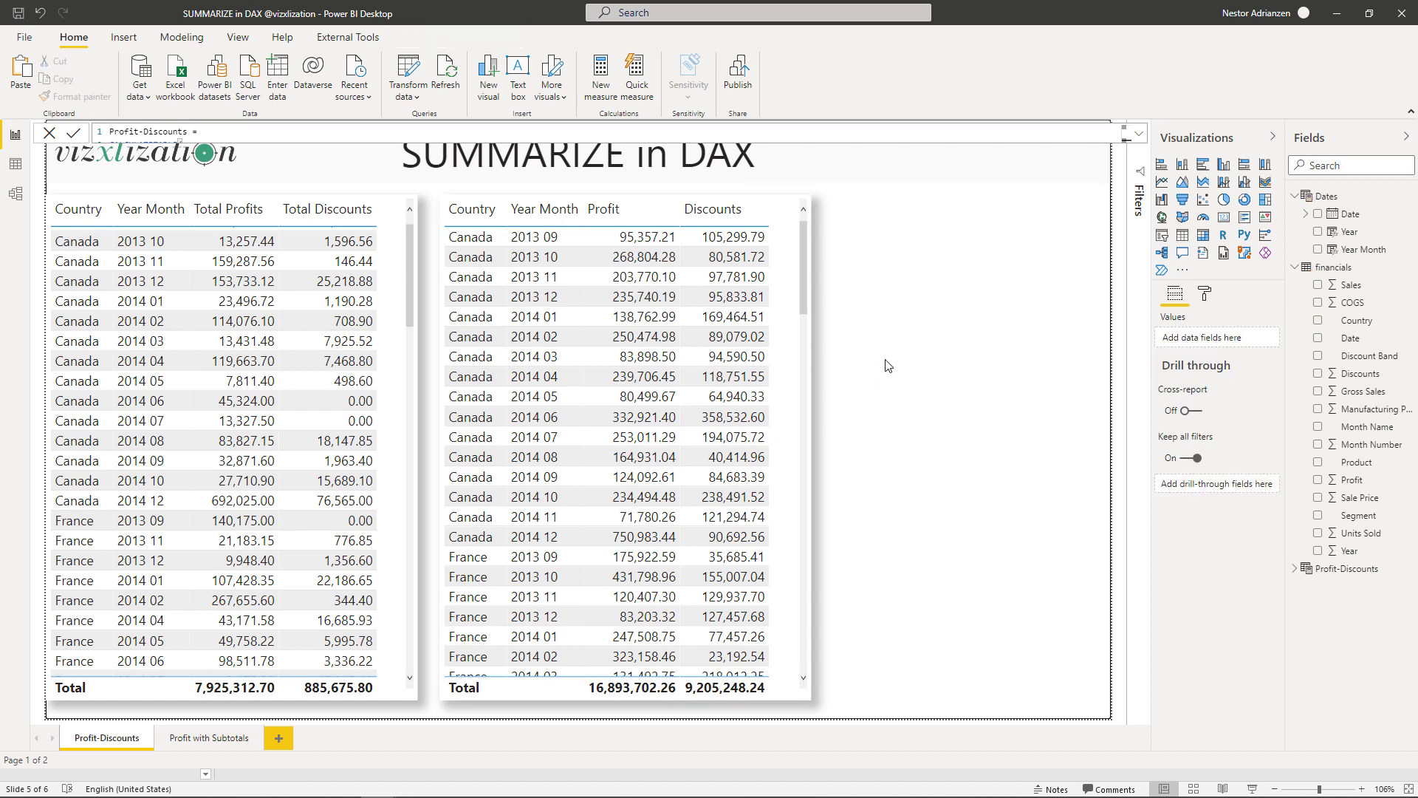
left_click(792, 398)
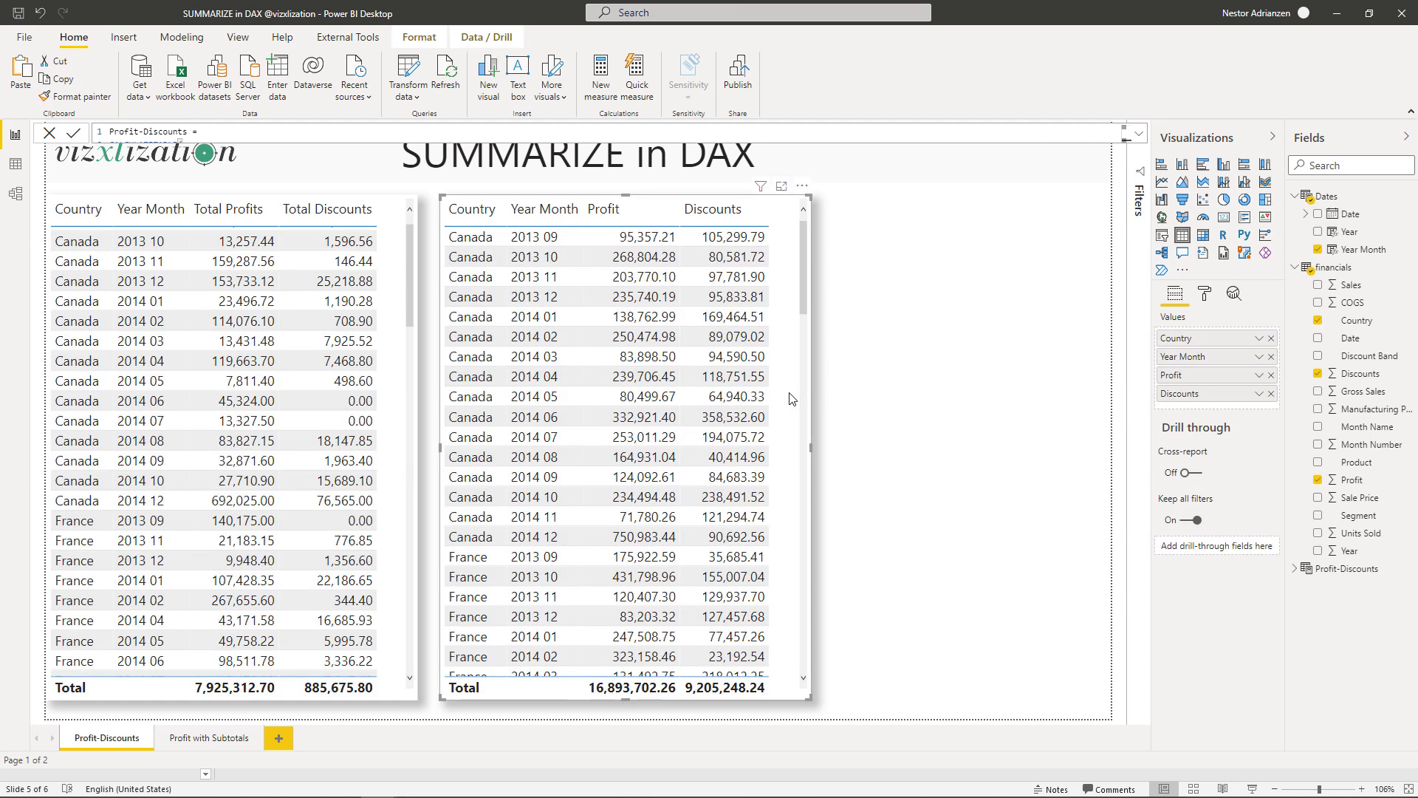
left_click(968, 291)
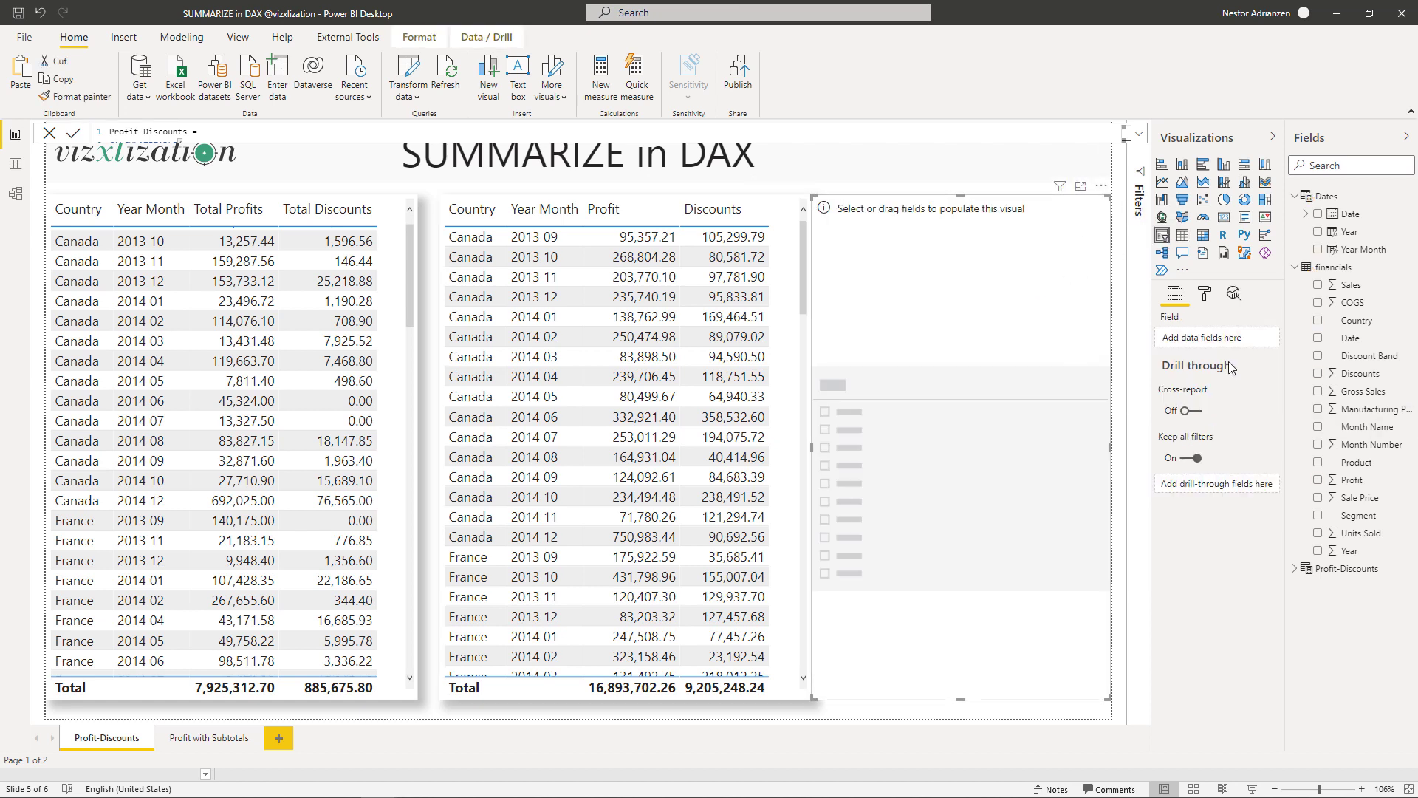
Step: Fill the slicer with Discount Band, resize it, and select None and Low
left_click_drag(1362, 357, 1024, 346)
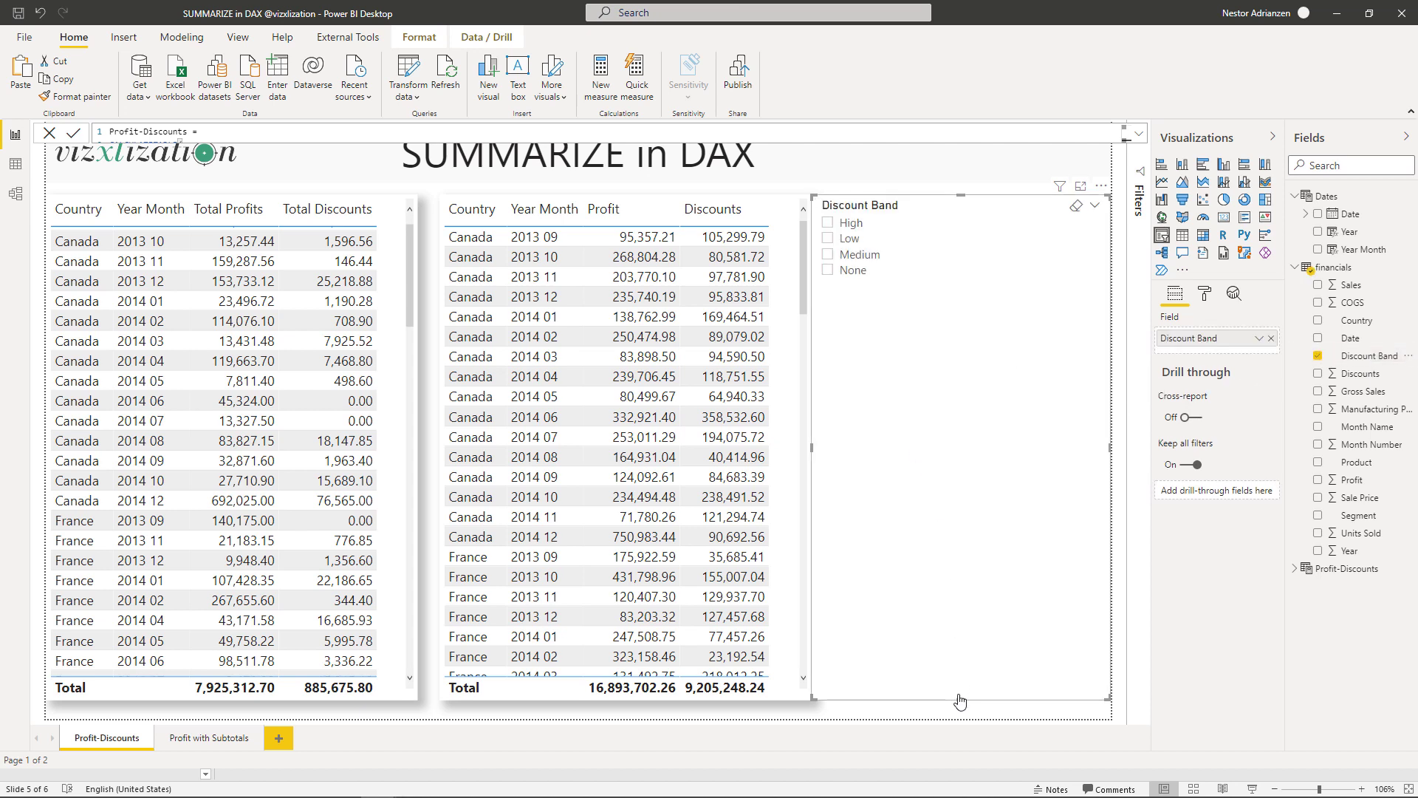
left_click_drag(959, 695, 978, 294)
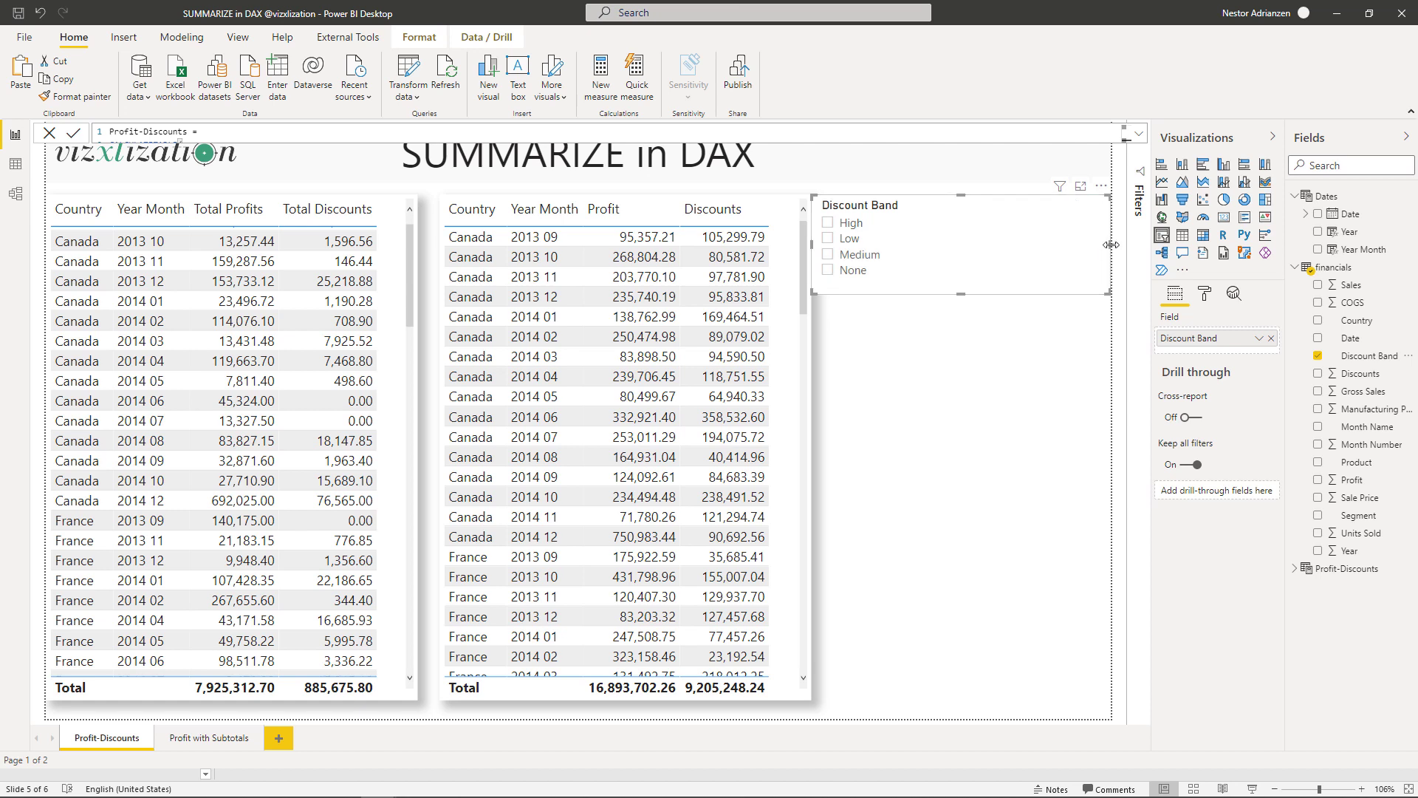
left_click(828, 254)
left_click(828, 254)
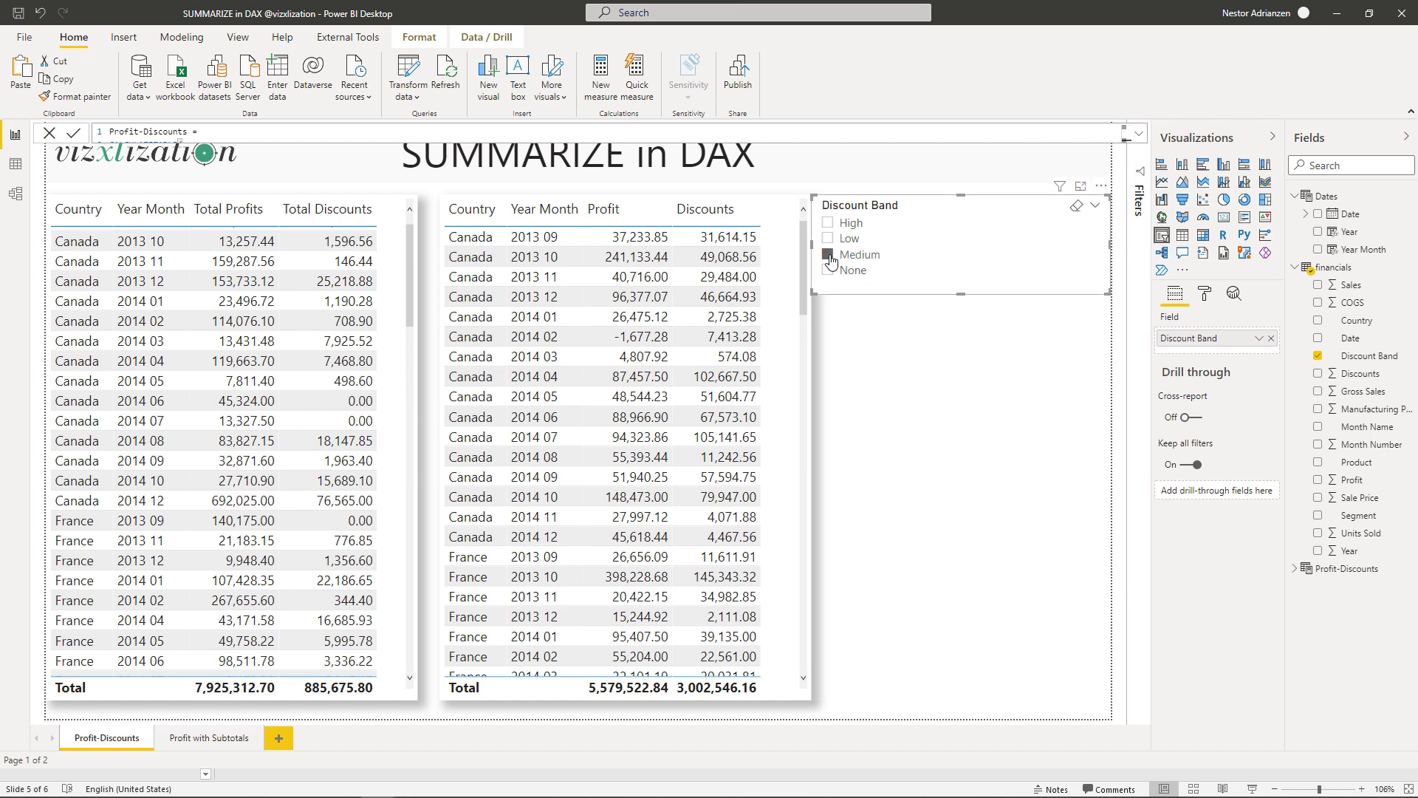
left_click_drag(1110, 244, 1013, 254)
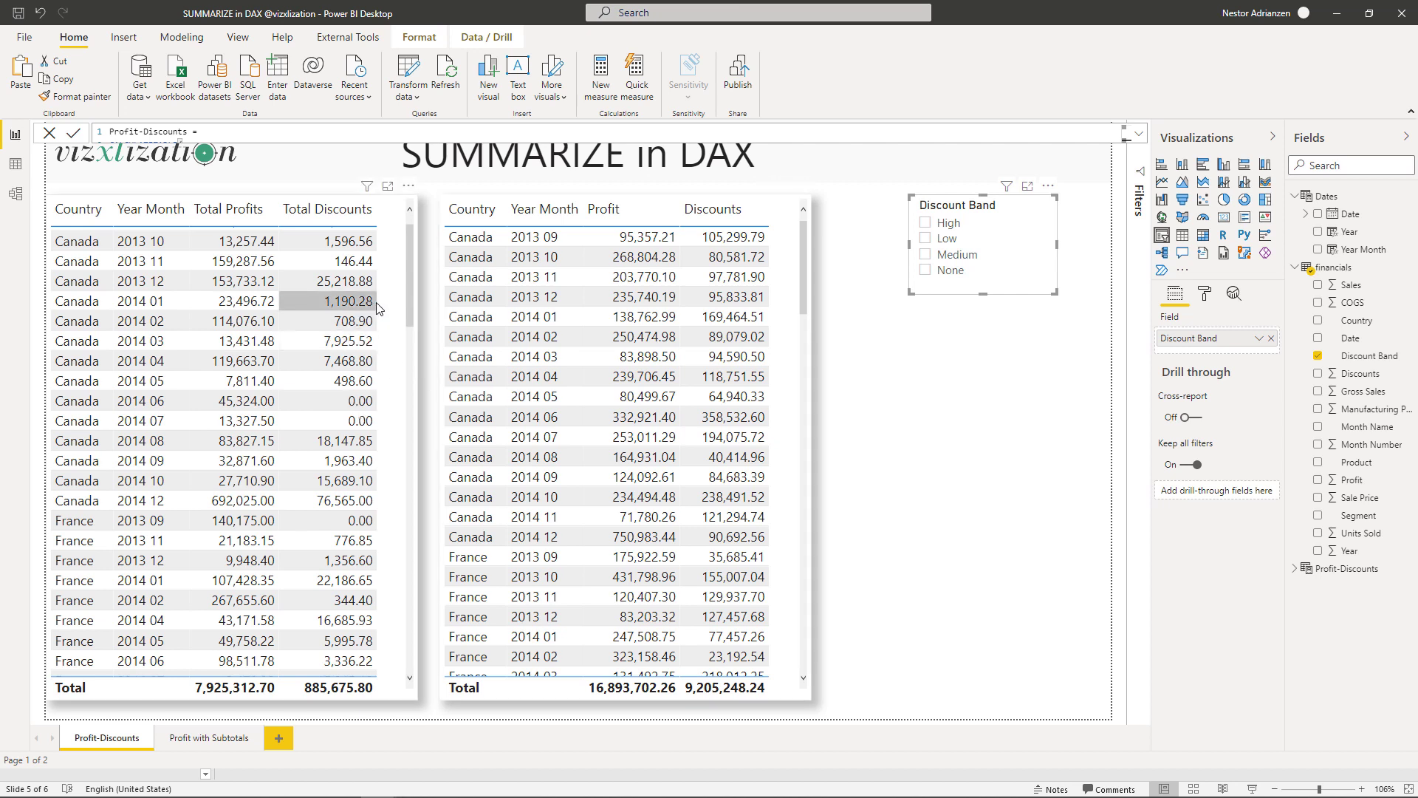
left_click(926, 271)
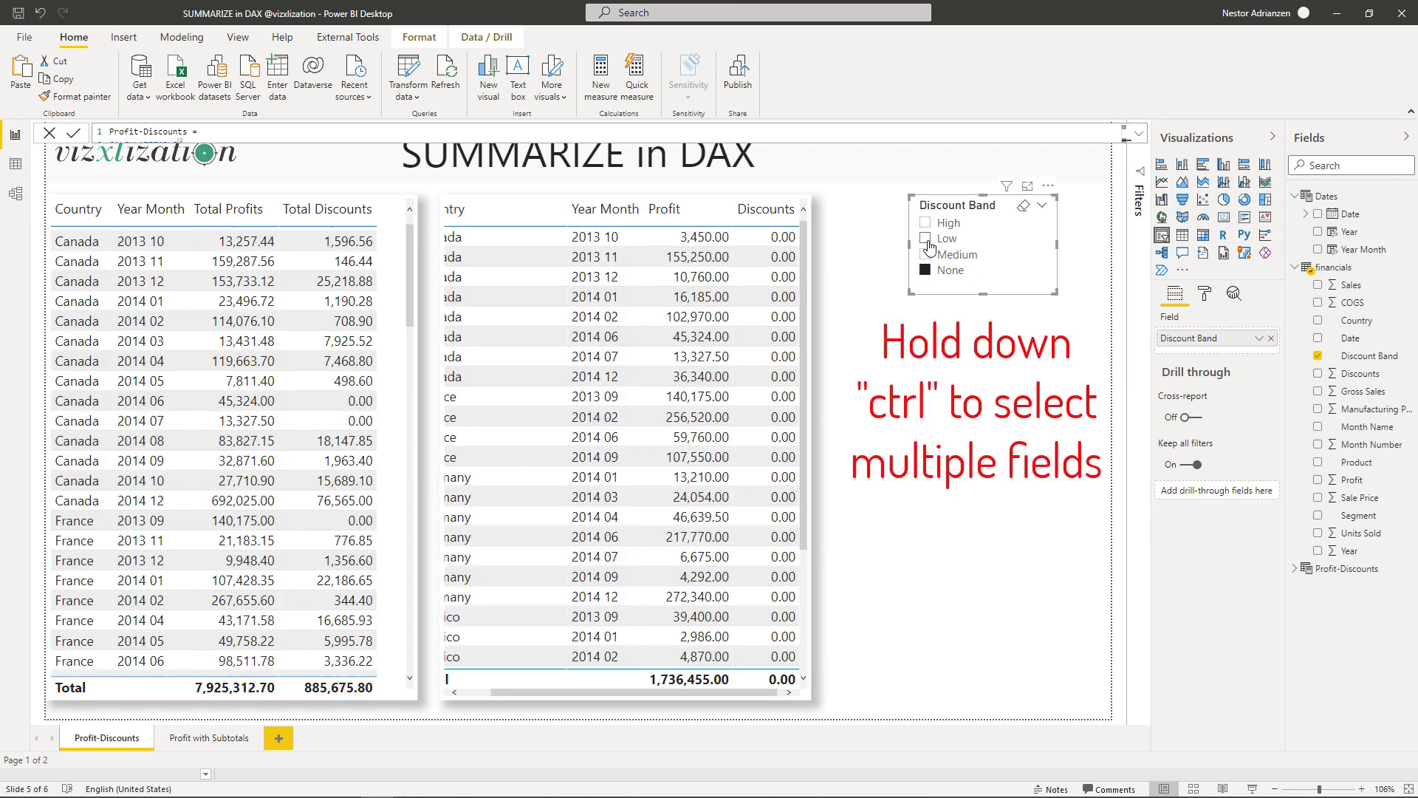
left_click(927, 240, "ctrl")
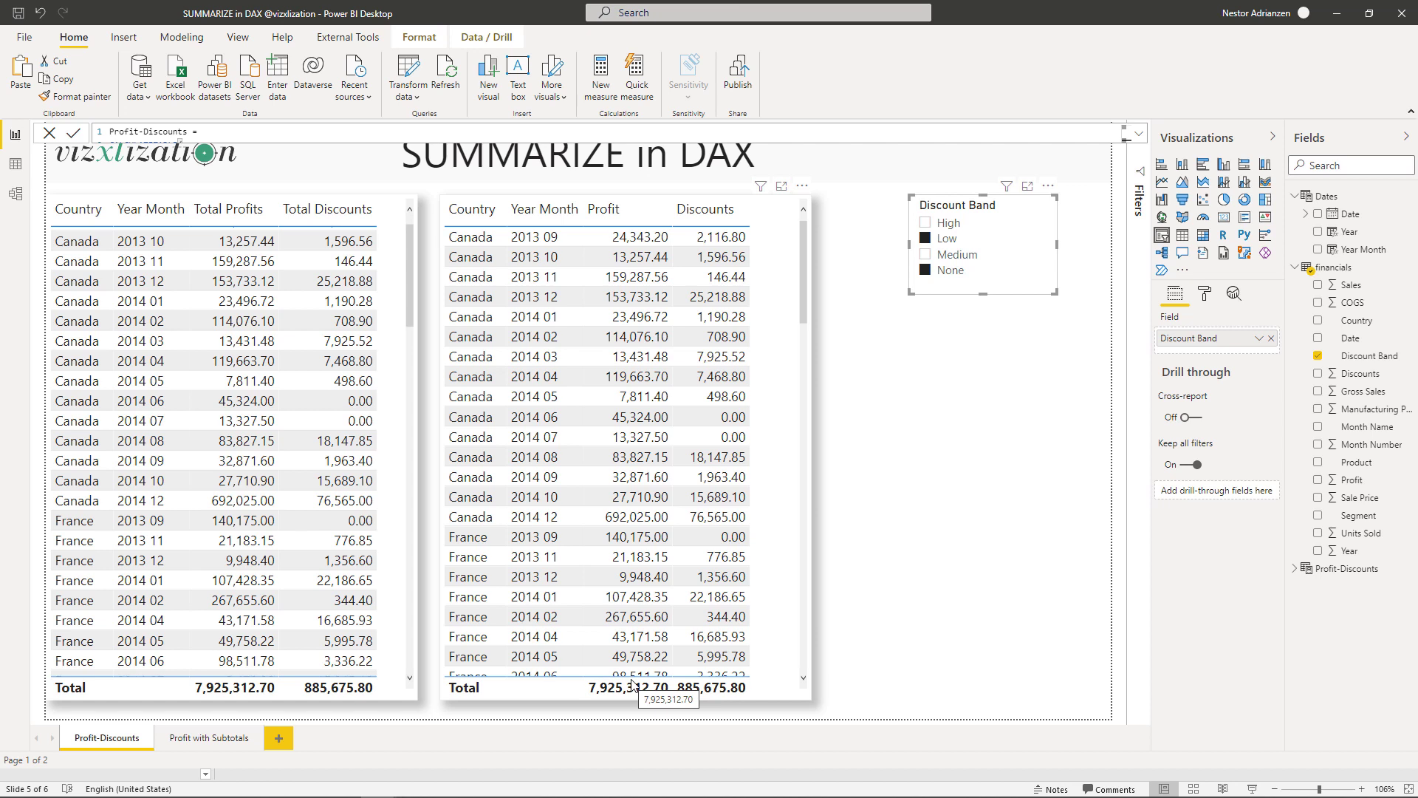
Step: Start a new calculated table from Modeling on the Profit with Subtotals page
left_click(236, 741)
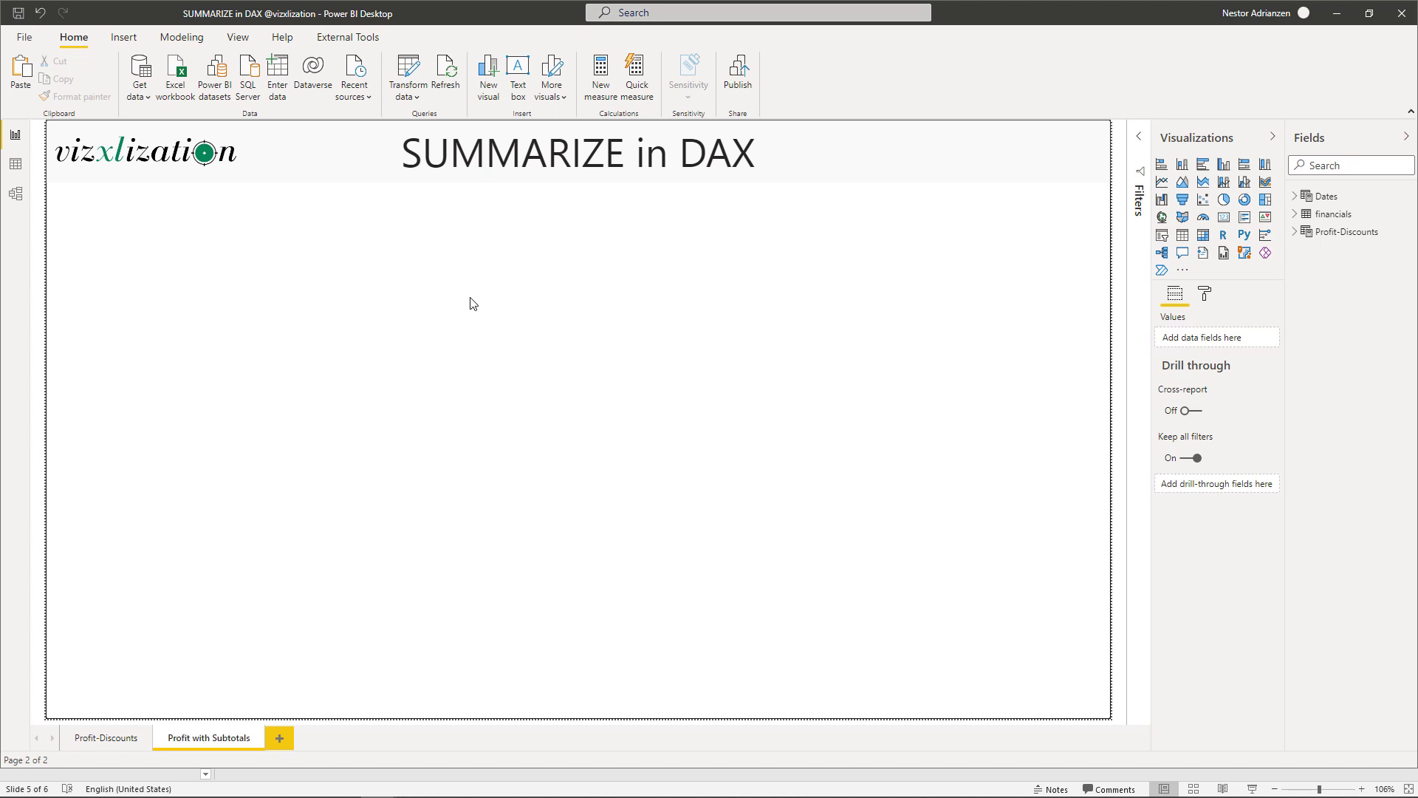
left_click(201, 41)
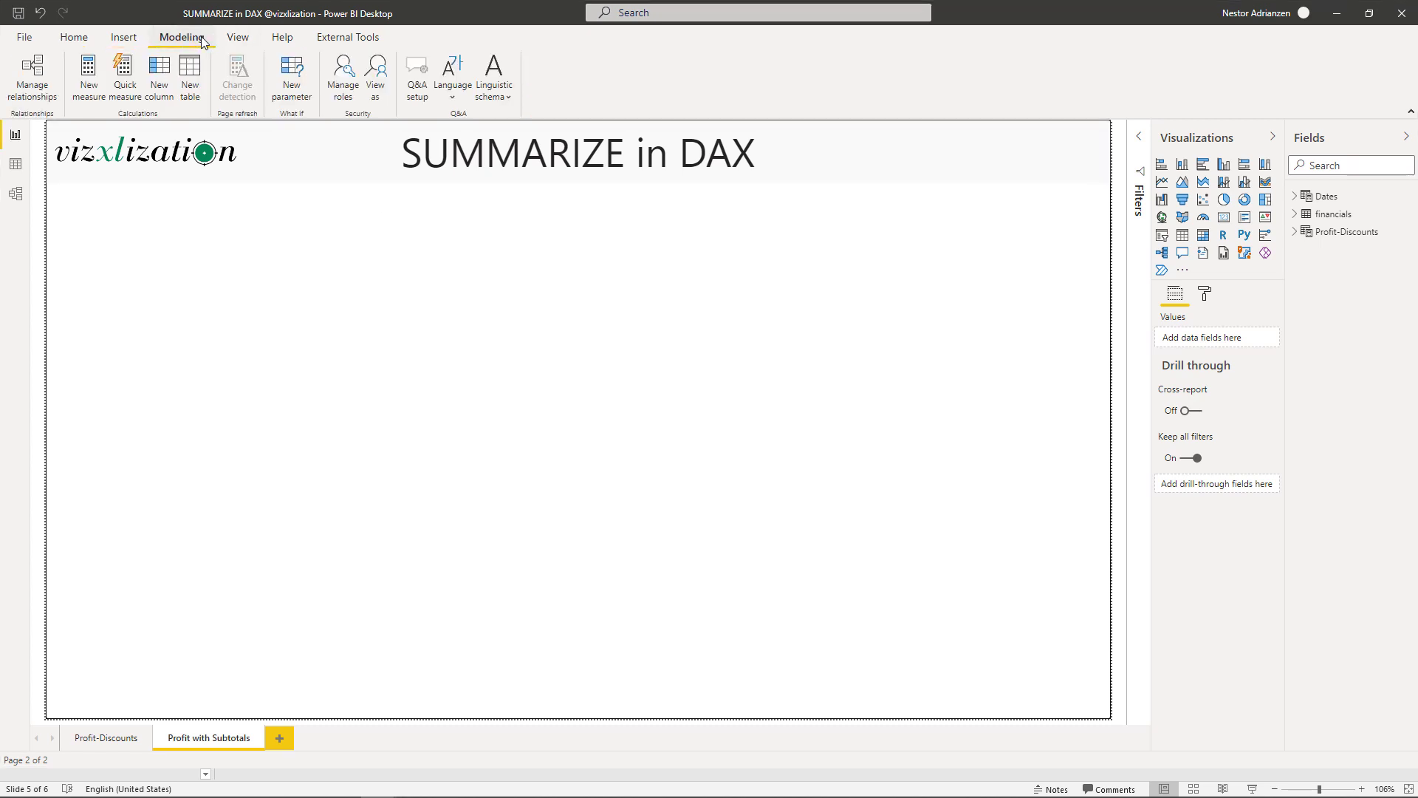
left_click(190, 79)
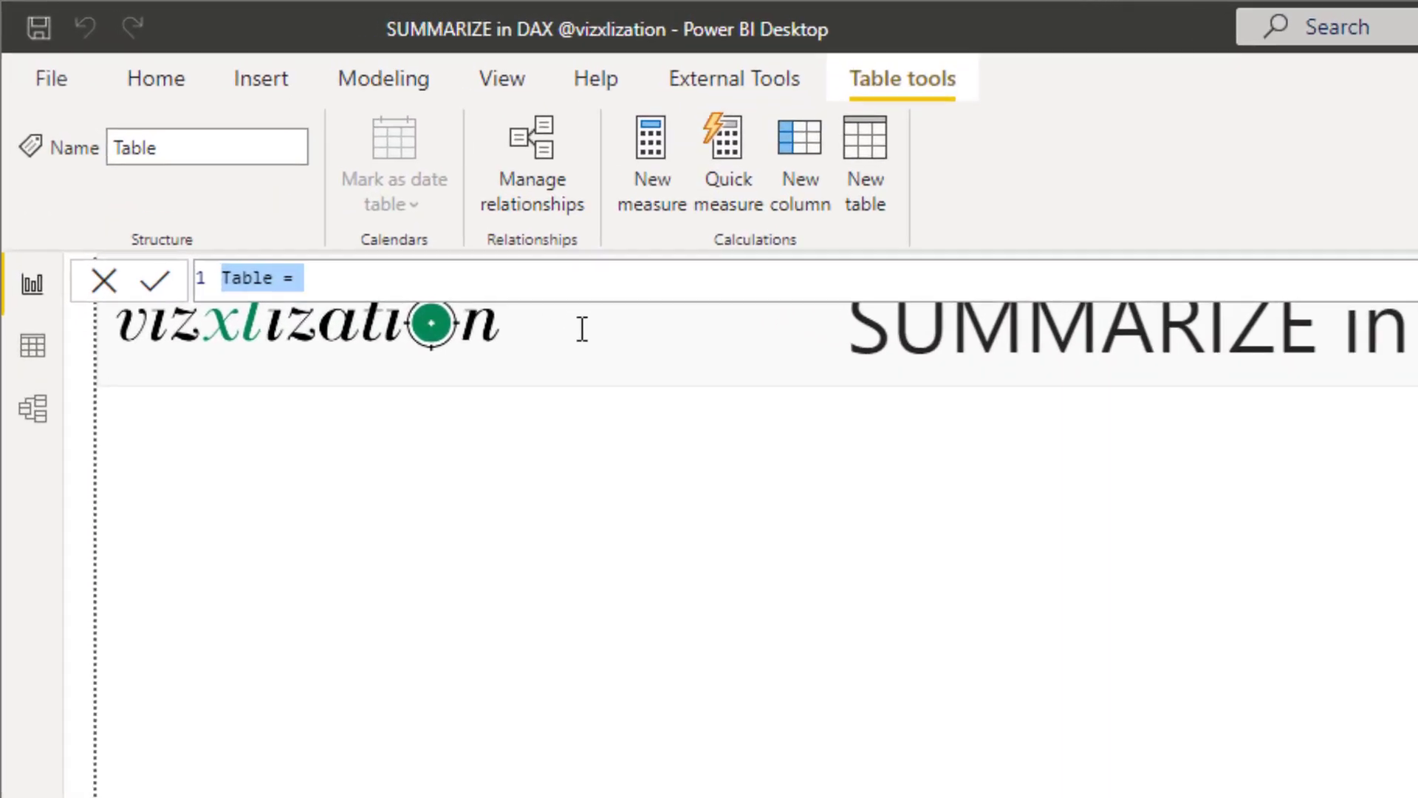
Step: Name the table 'Profits with Subtotals' and begin its formula with CALCULATETABLE(
type("Profit")
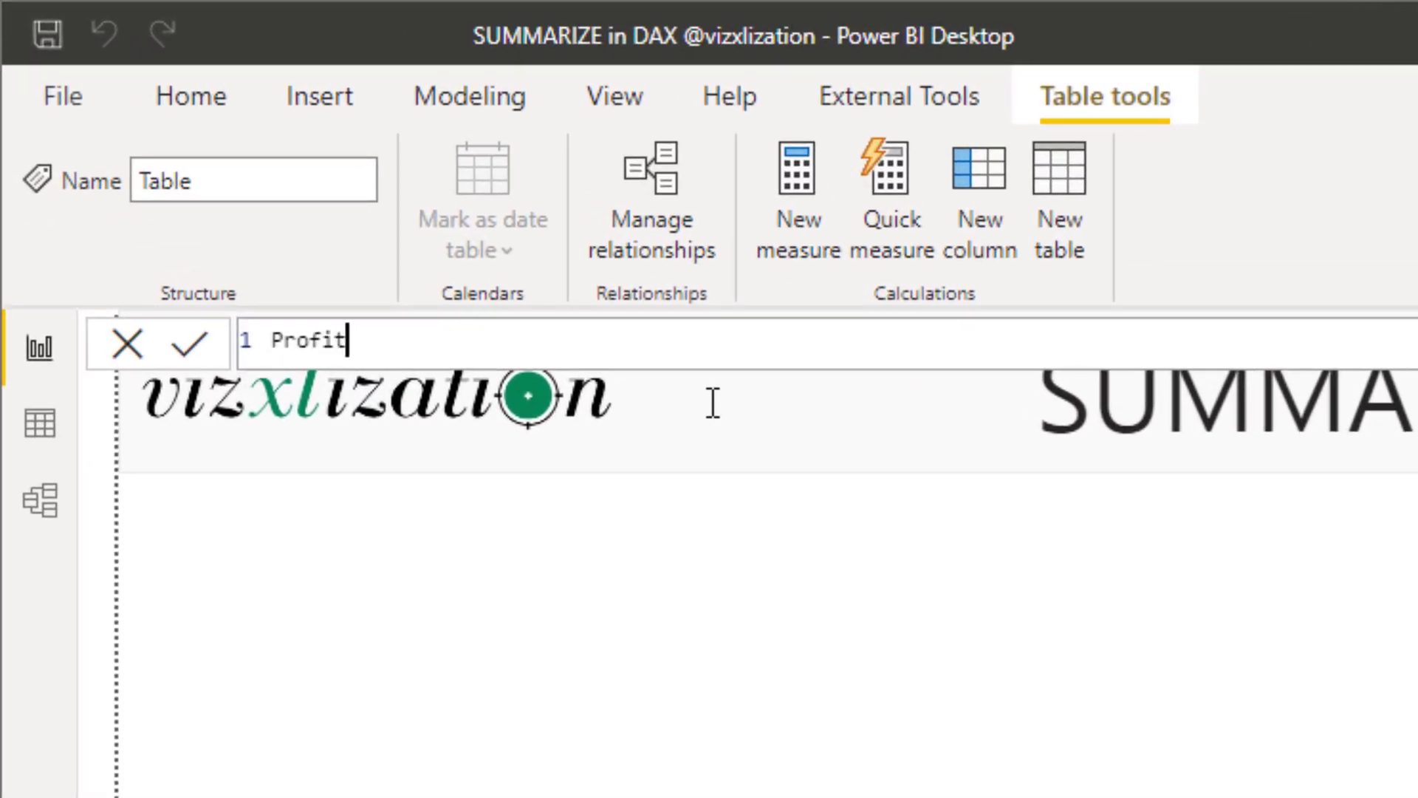
type("s with ")
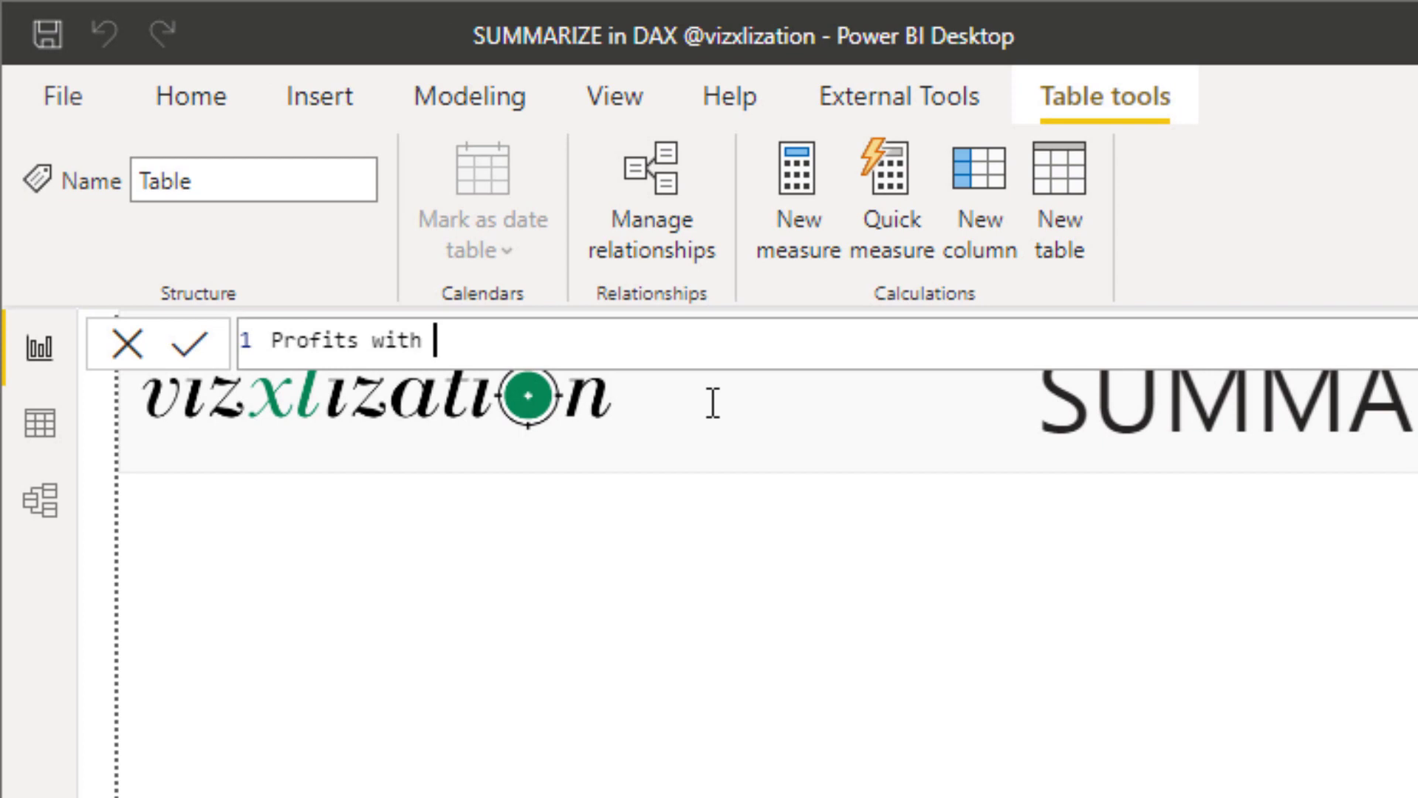
type("Subtotals =")
key("shift+Return")
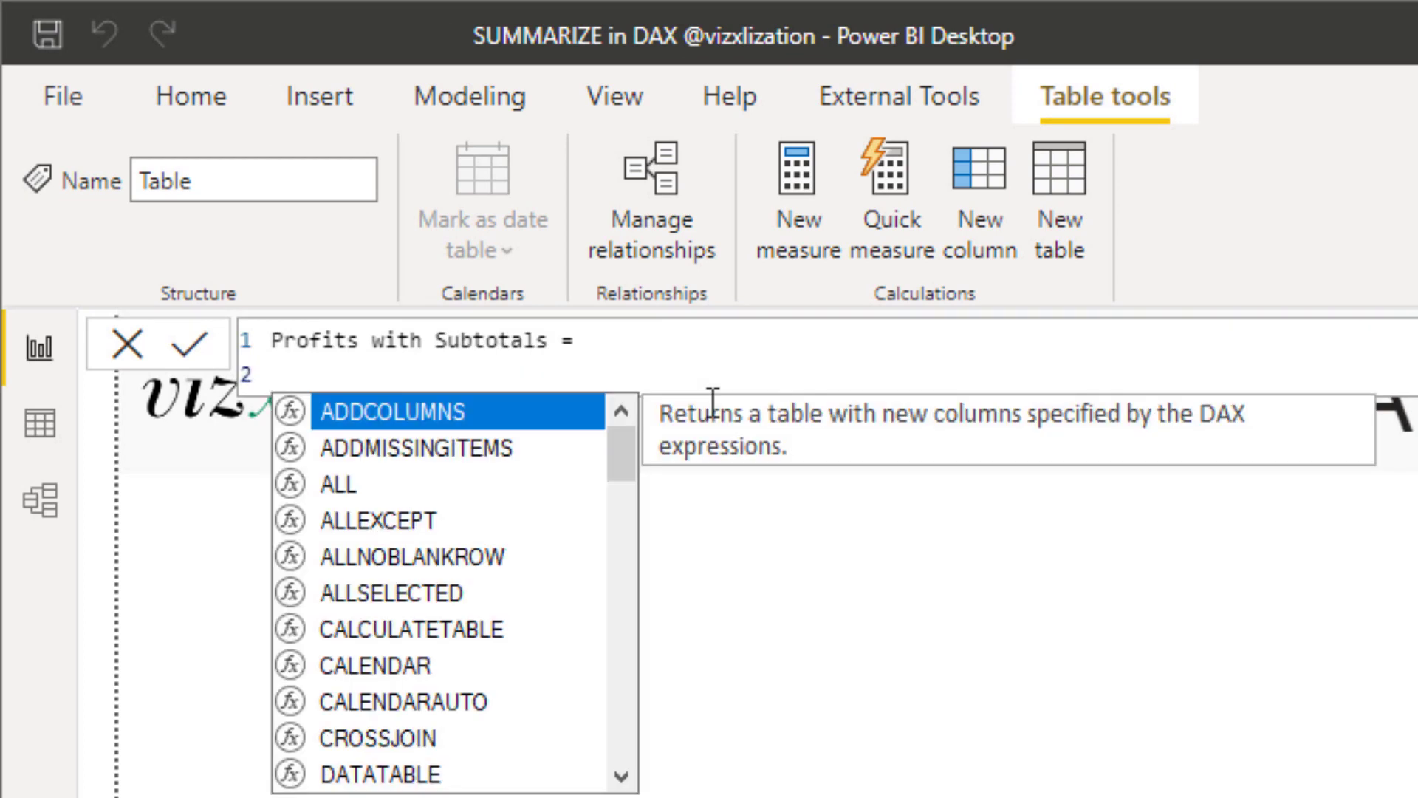
type("c")
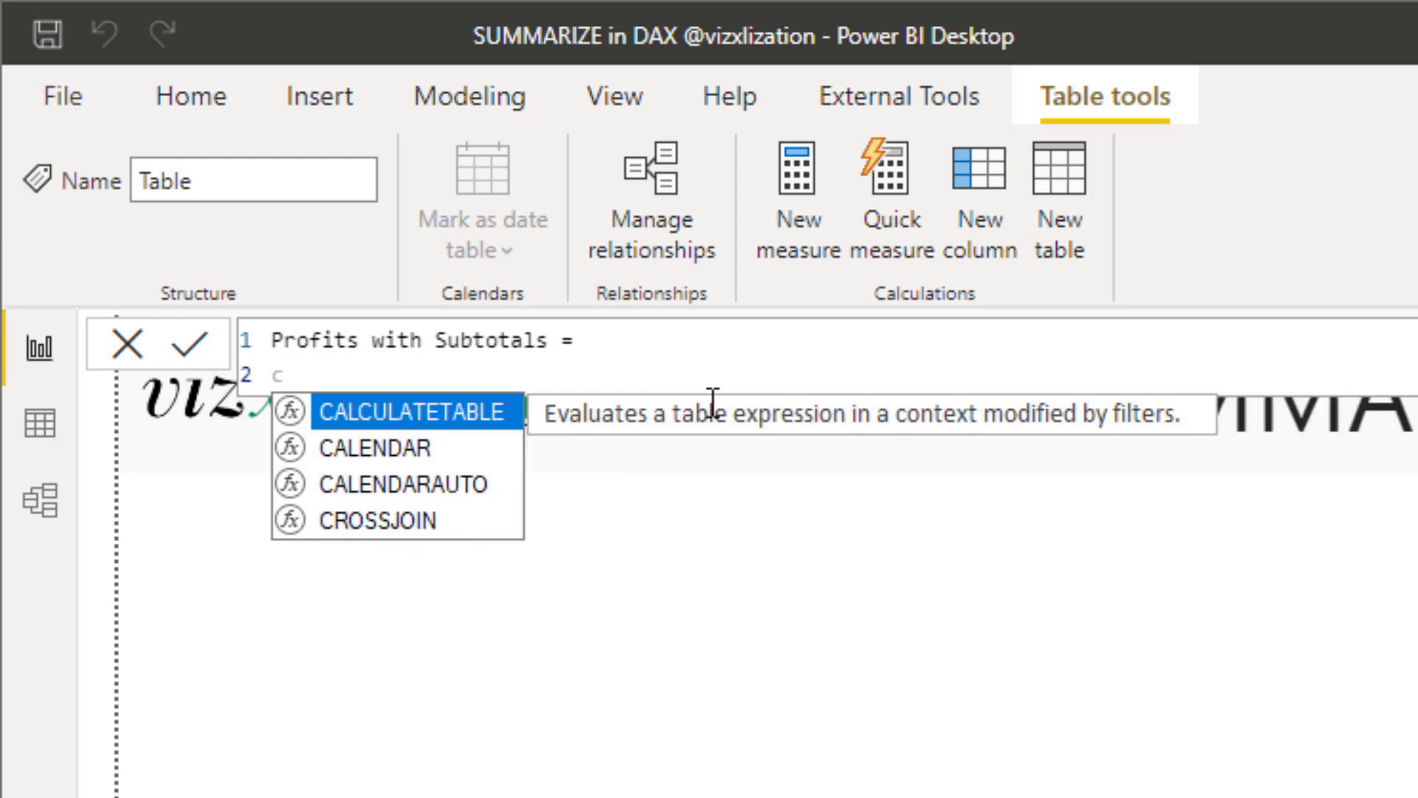
type("a")
key("Tab")
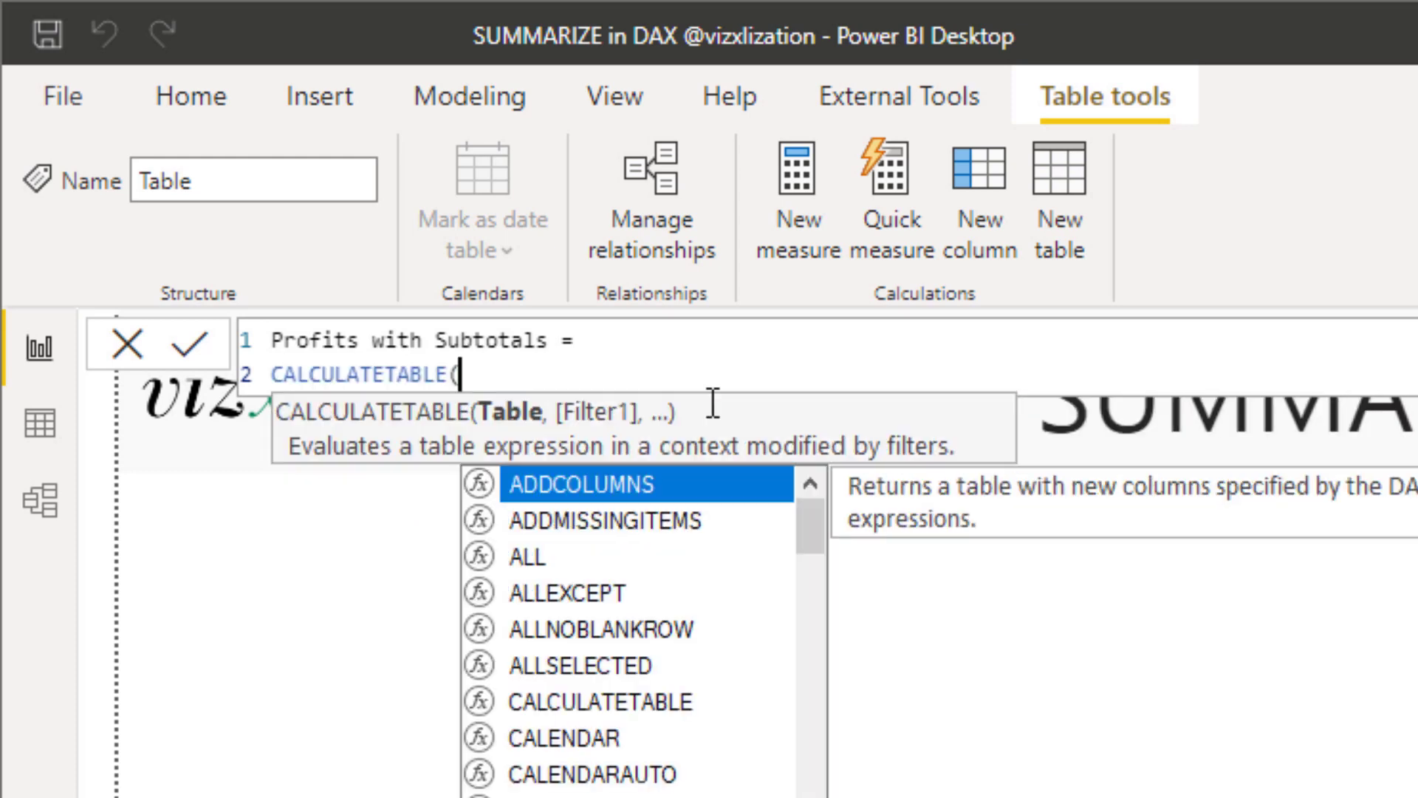
key("Escape")
key("shift+Return")
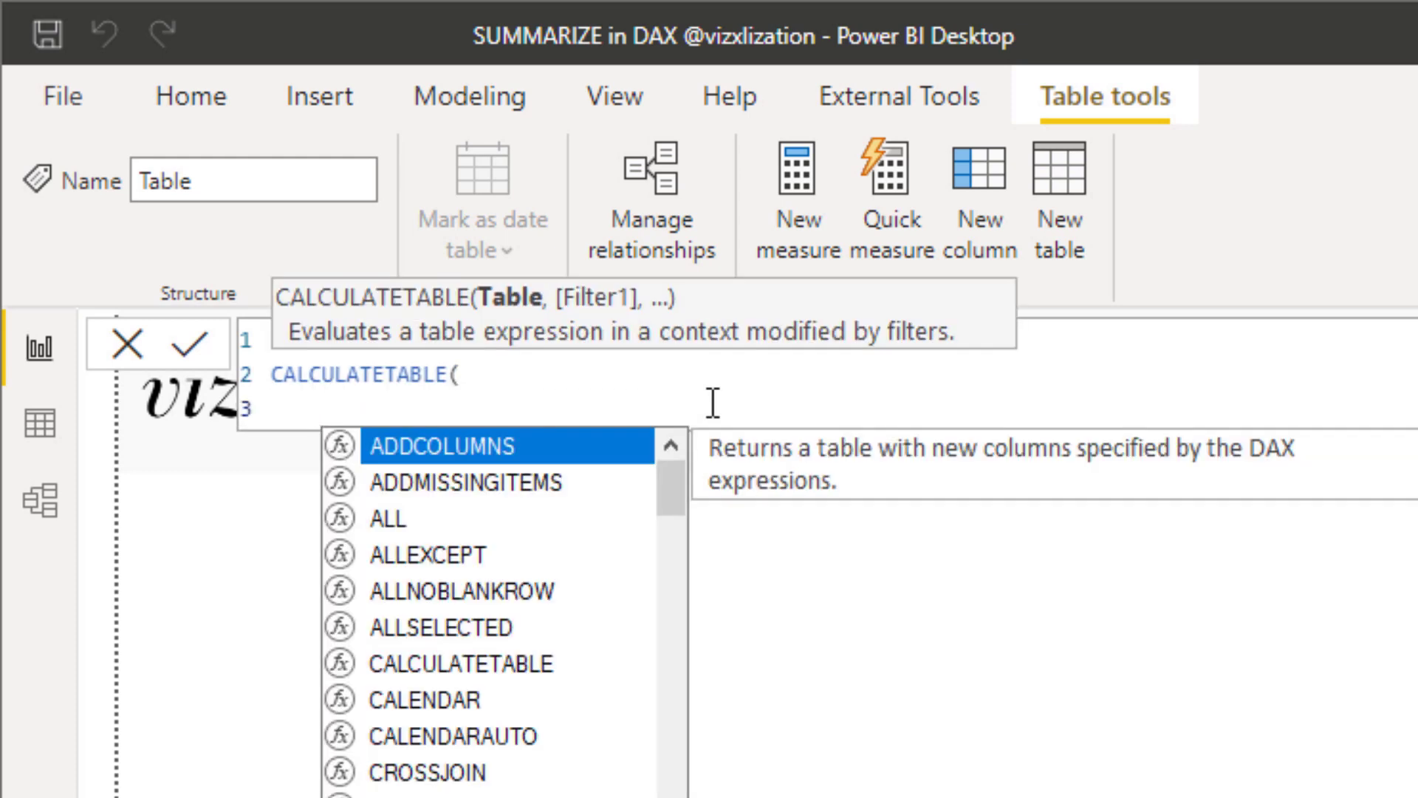
Step: Nest SUMMARIZE( financials, inside CALCULATETABLE, each argument on its own line
key("Tab")
type("summ")
key("Tab")
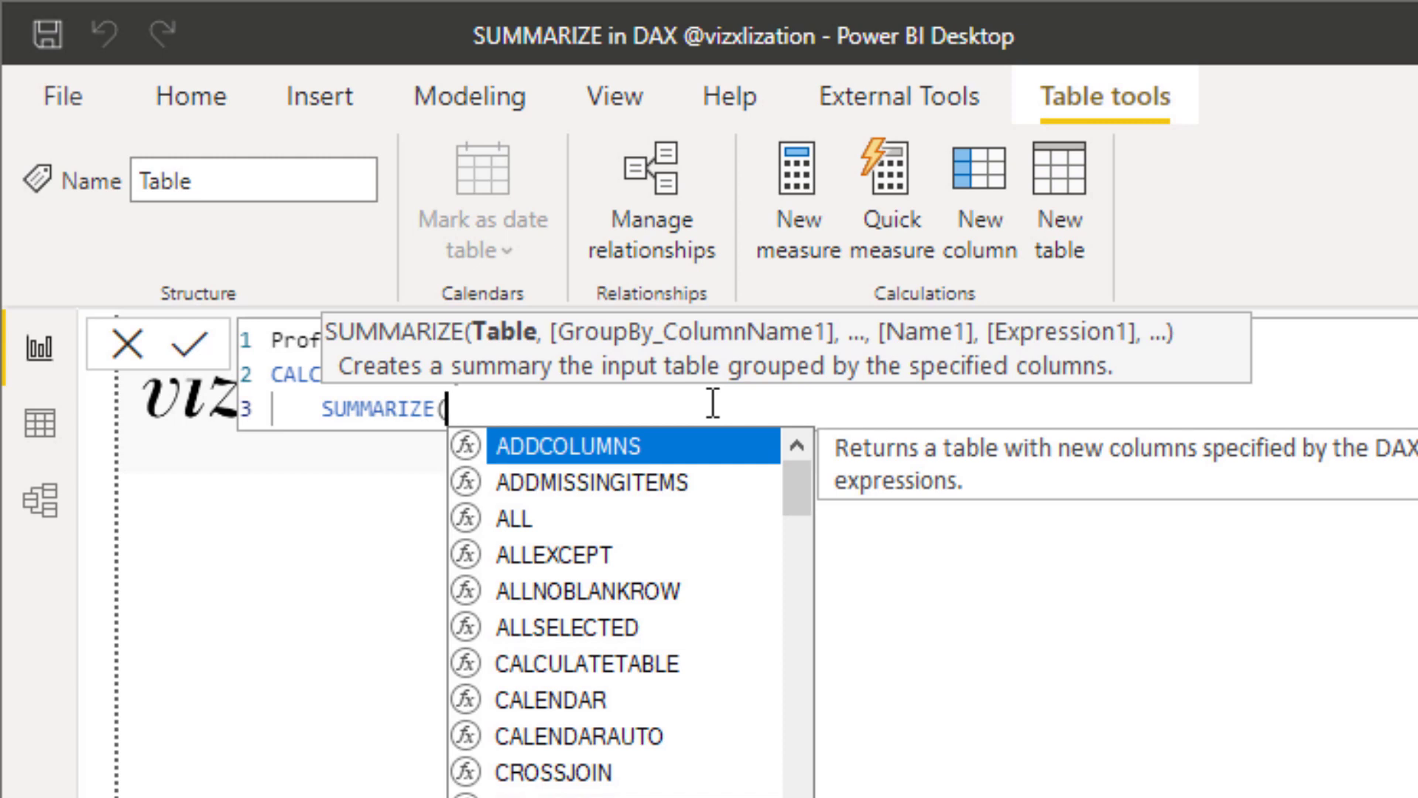
key("shift+Return")
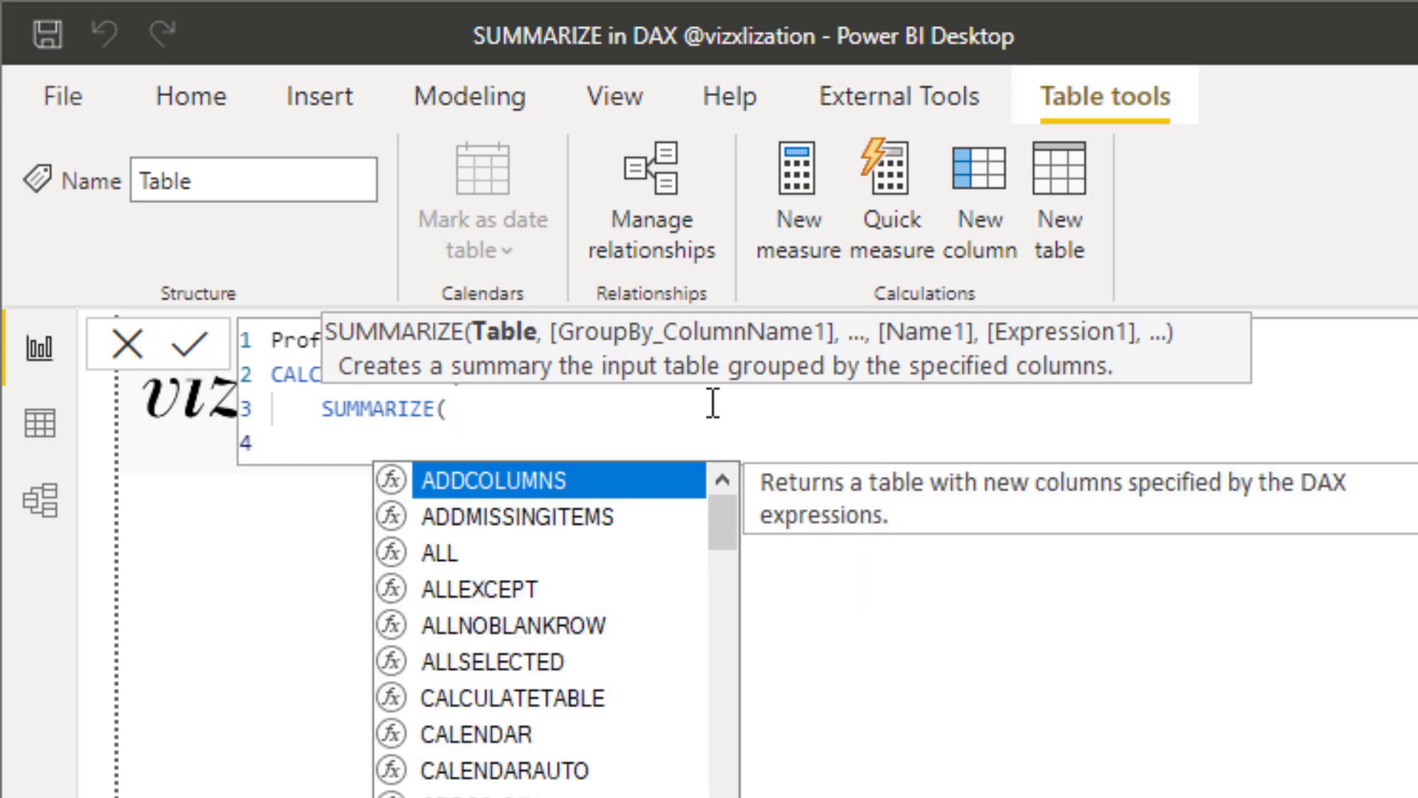
type("fin")
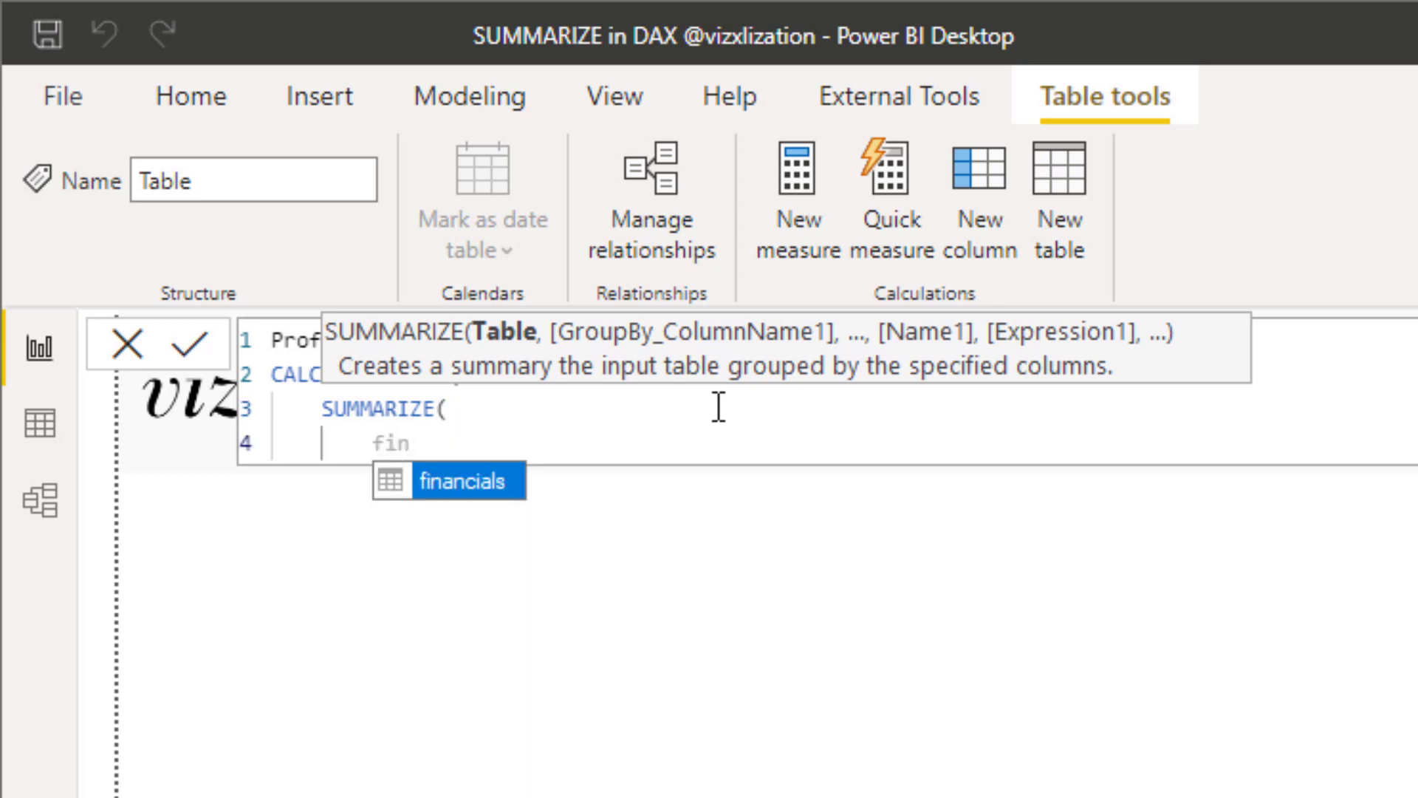
key("Tab")
type(",")
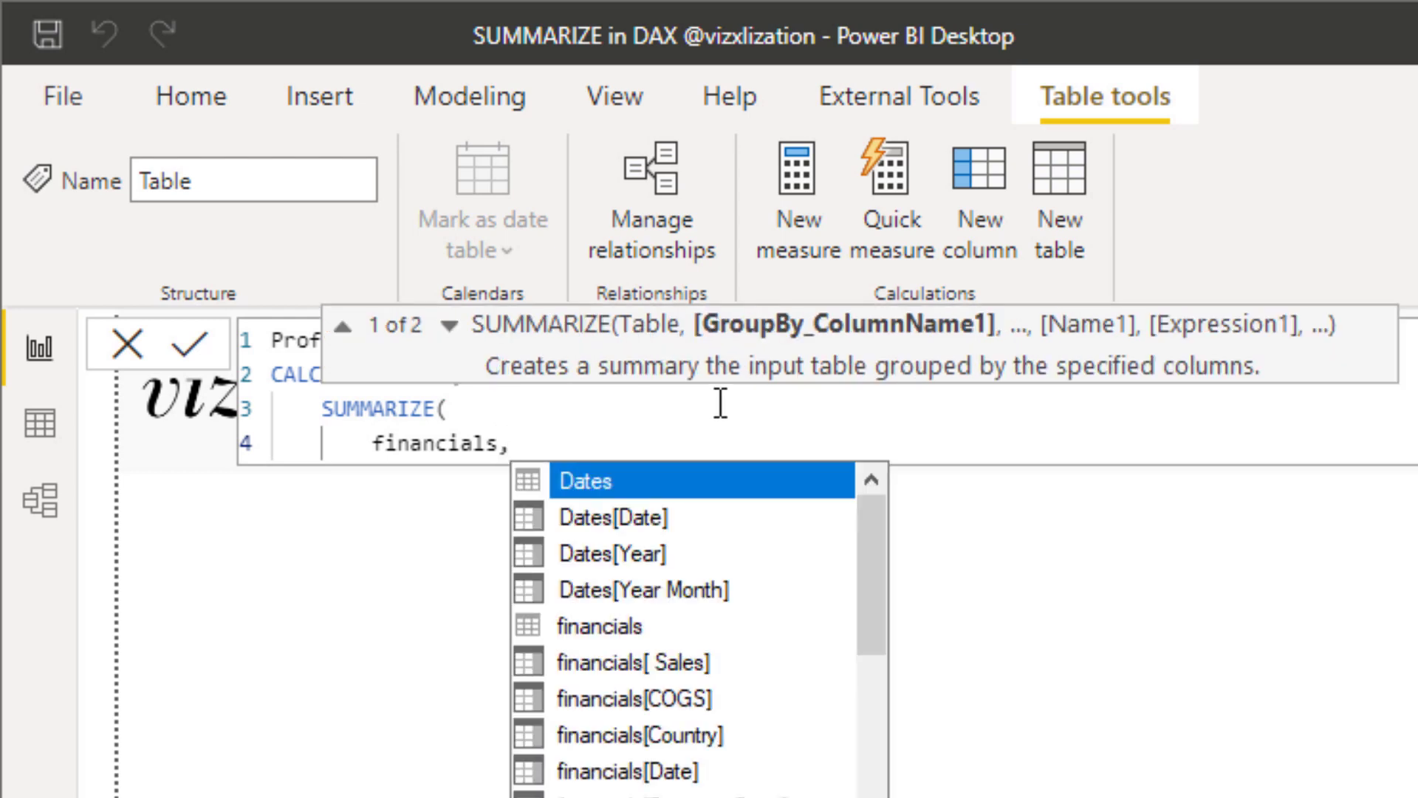
key("shift+Return")
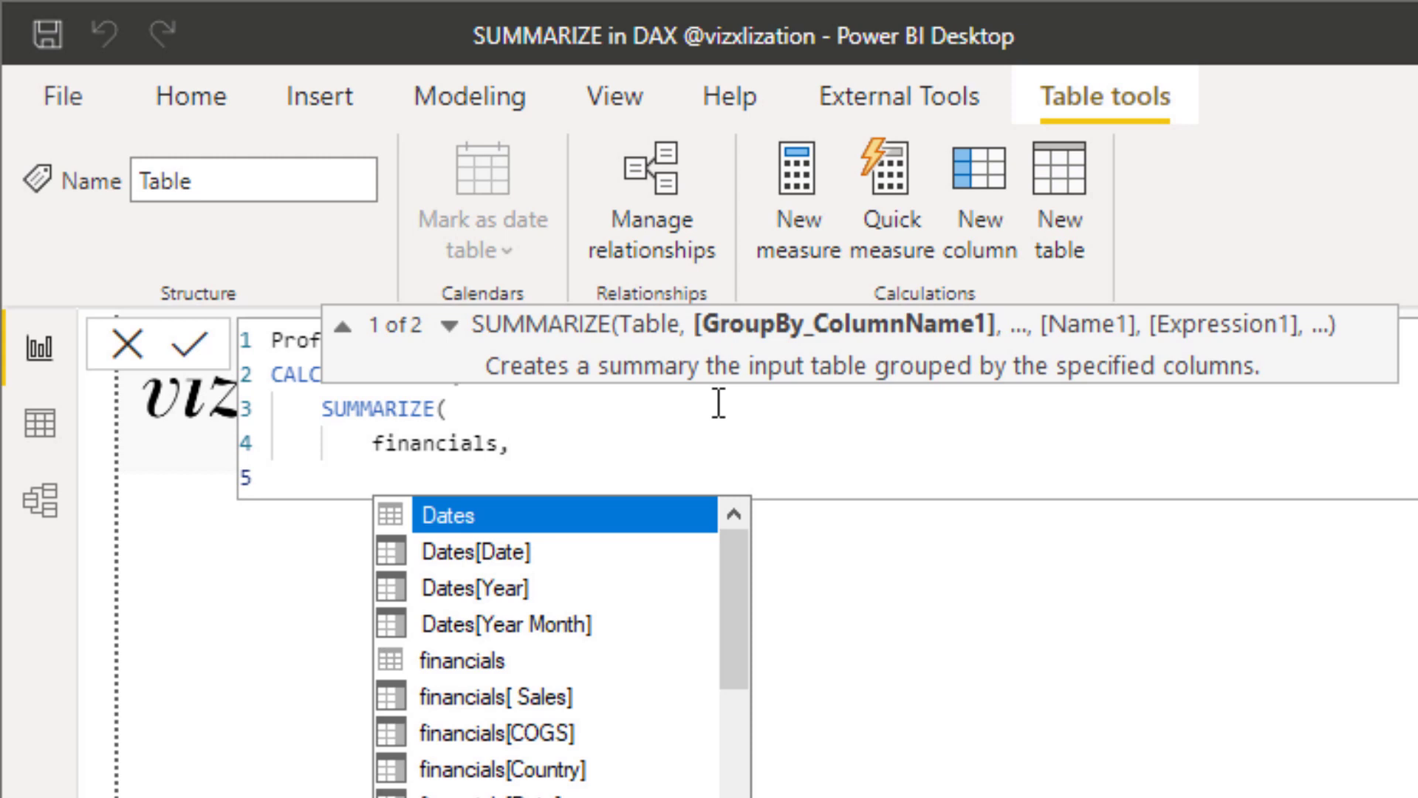
Step: Group the summary by ROLLUP(Dates[Year], financials[Country])
type("ro")
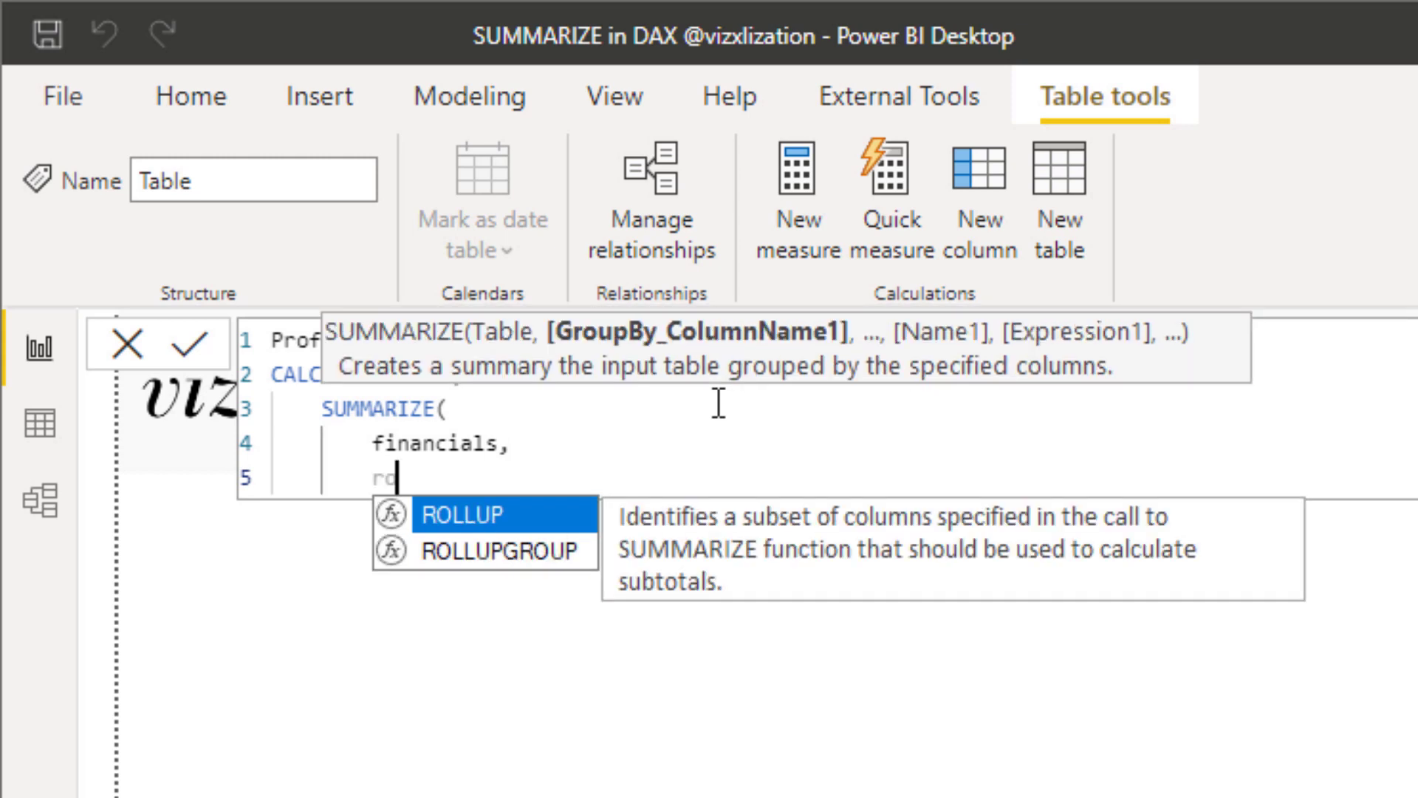
key("Tab")
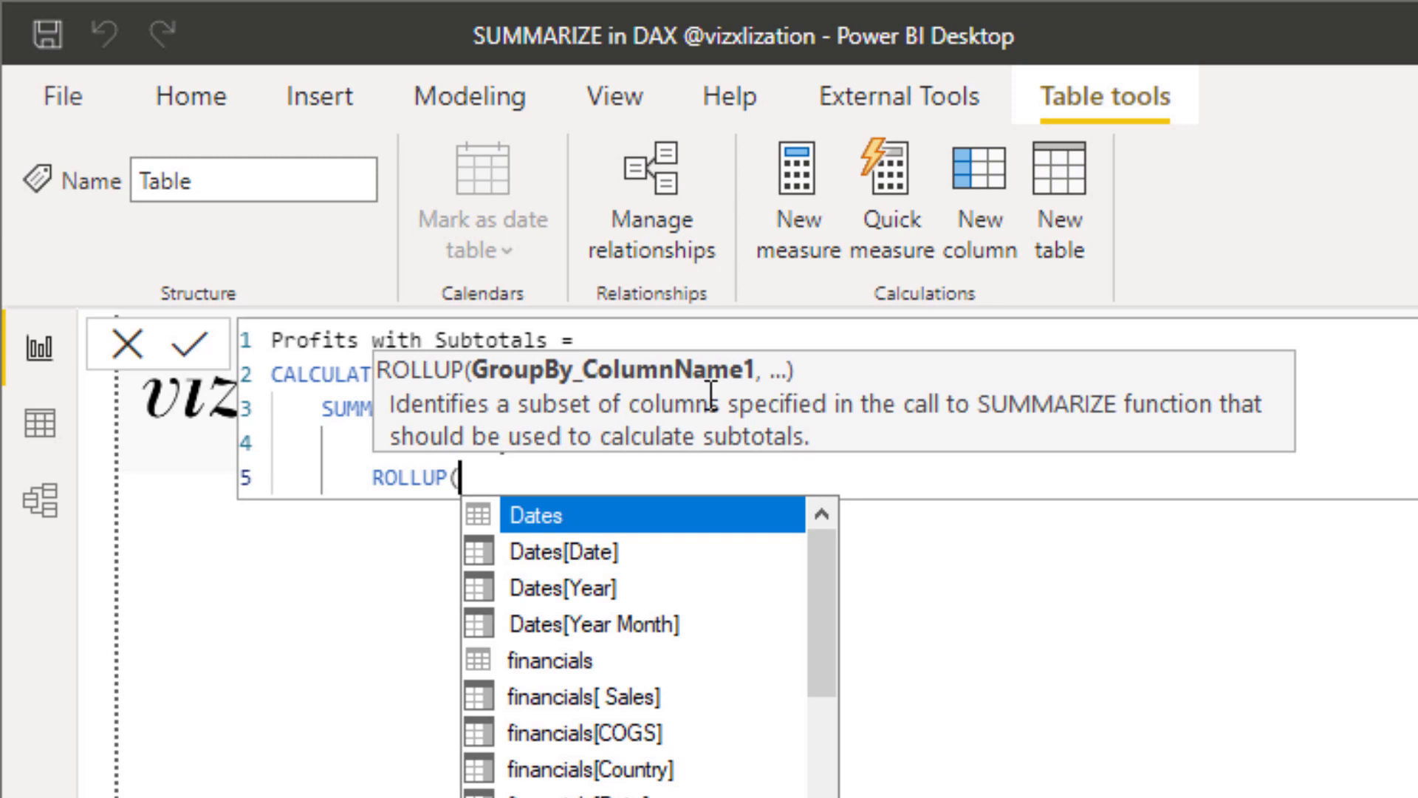
type("y")
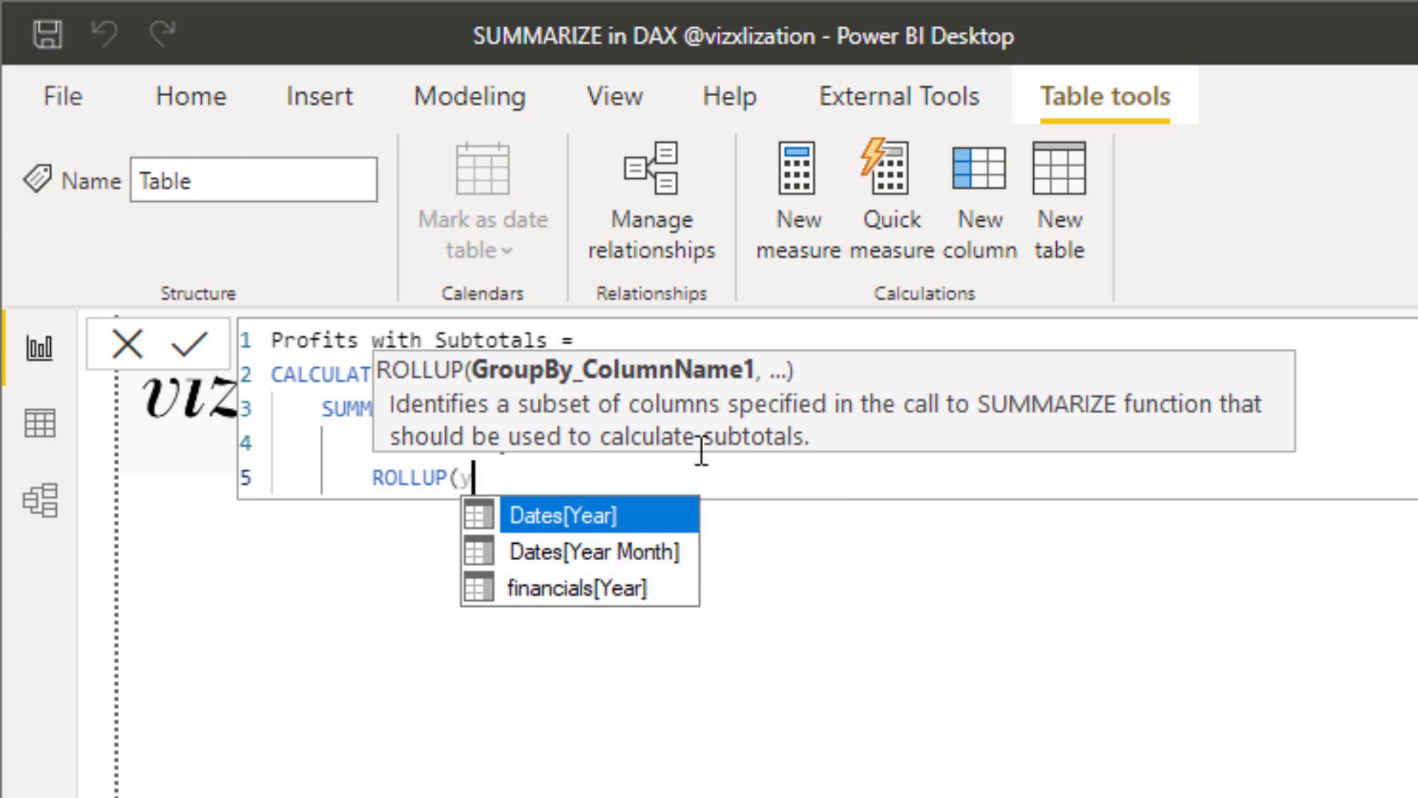
key("Tab")
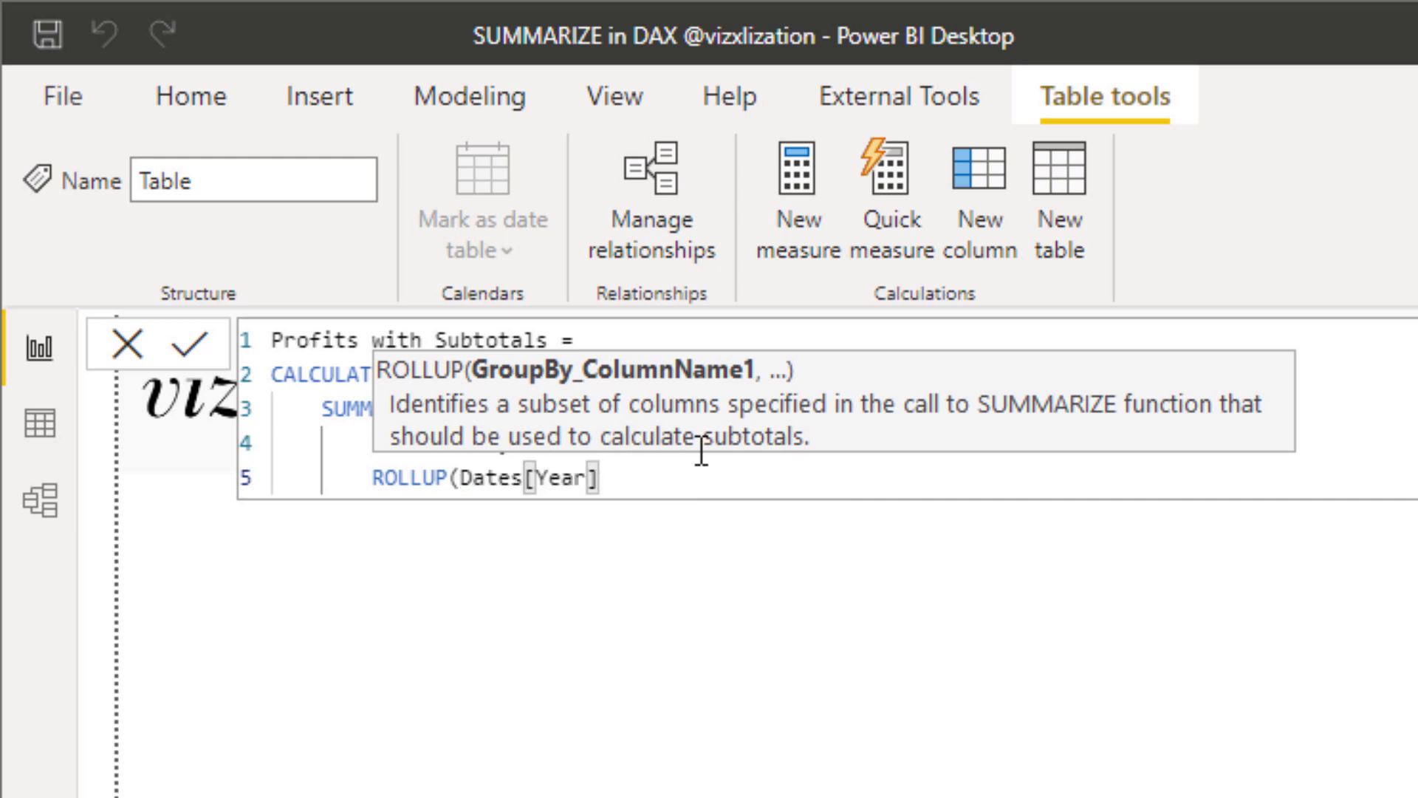
type(",count")
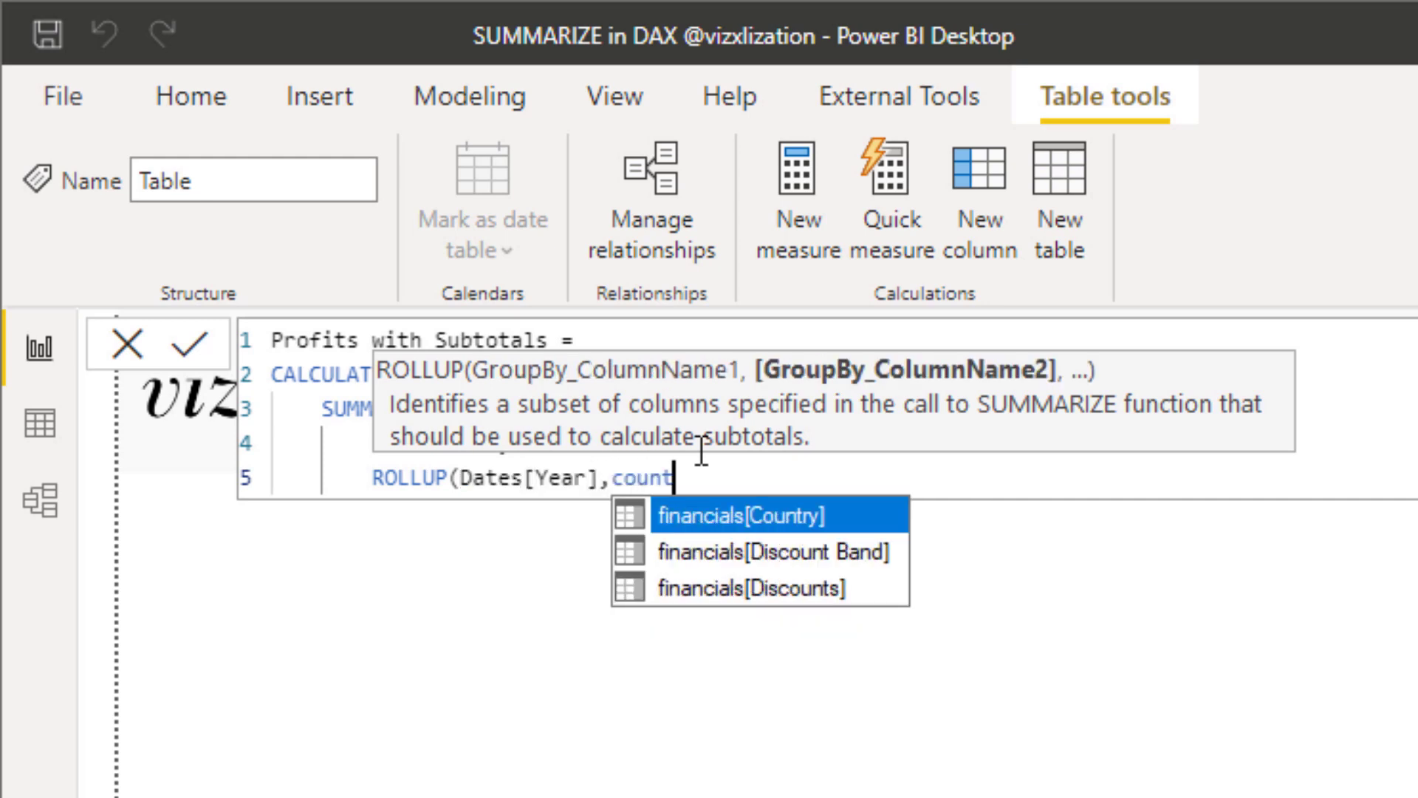
key("Tab")
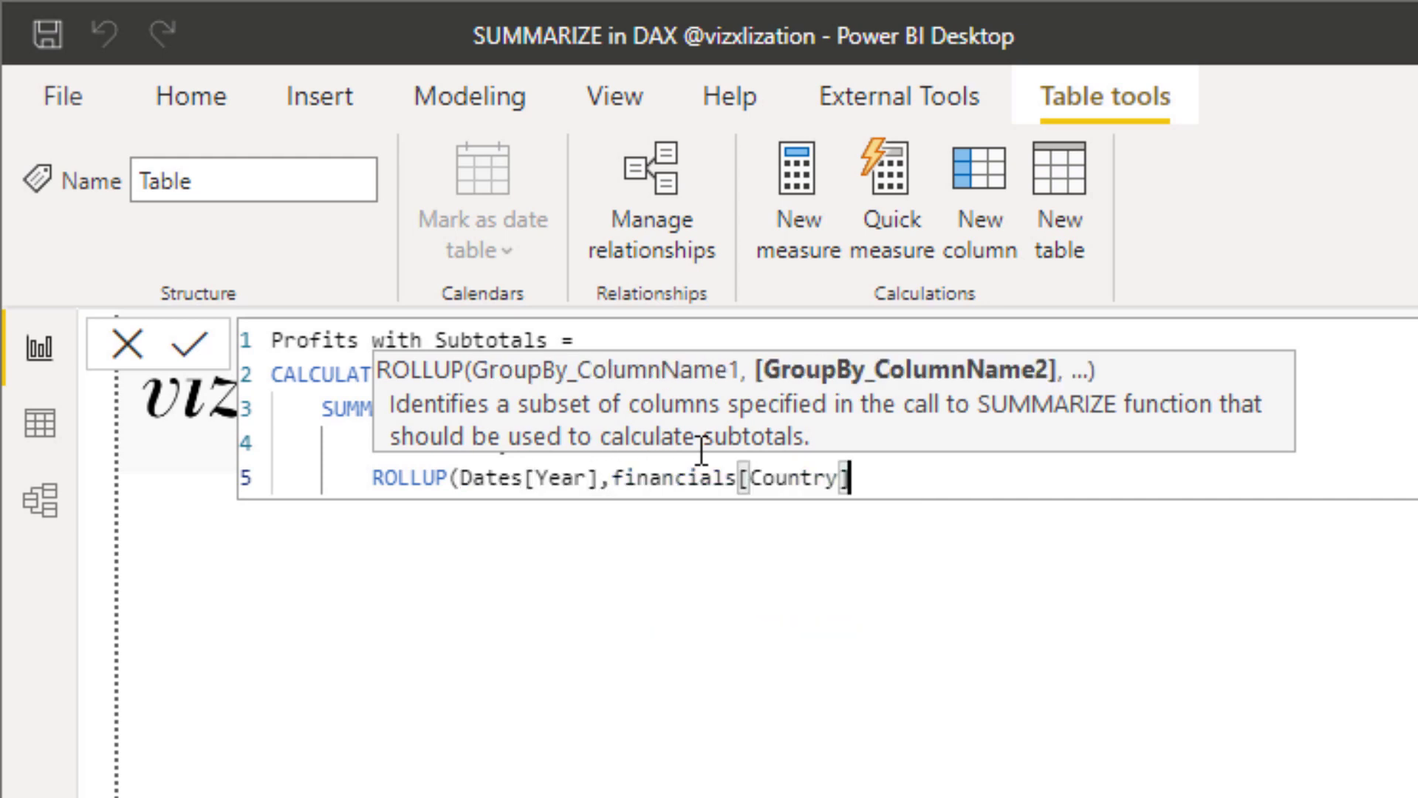
type("),")
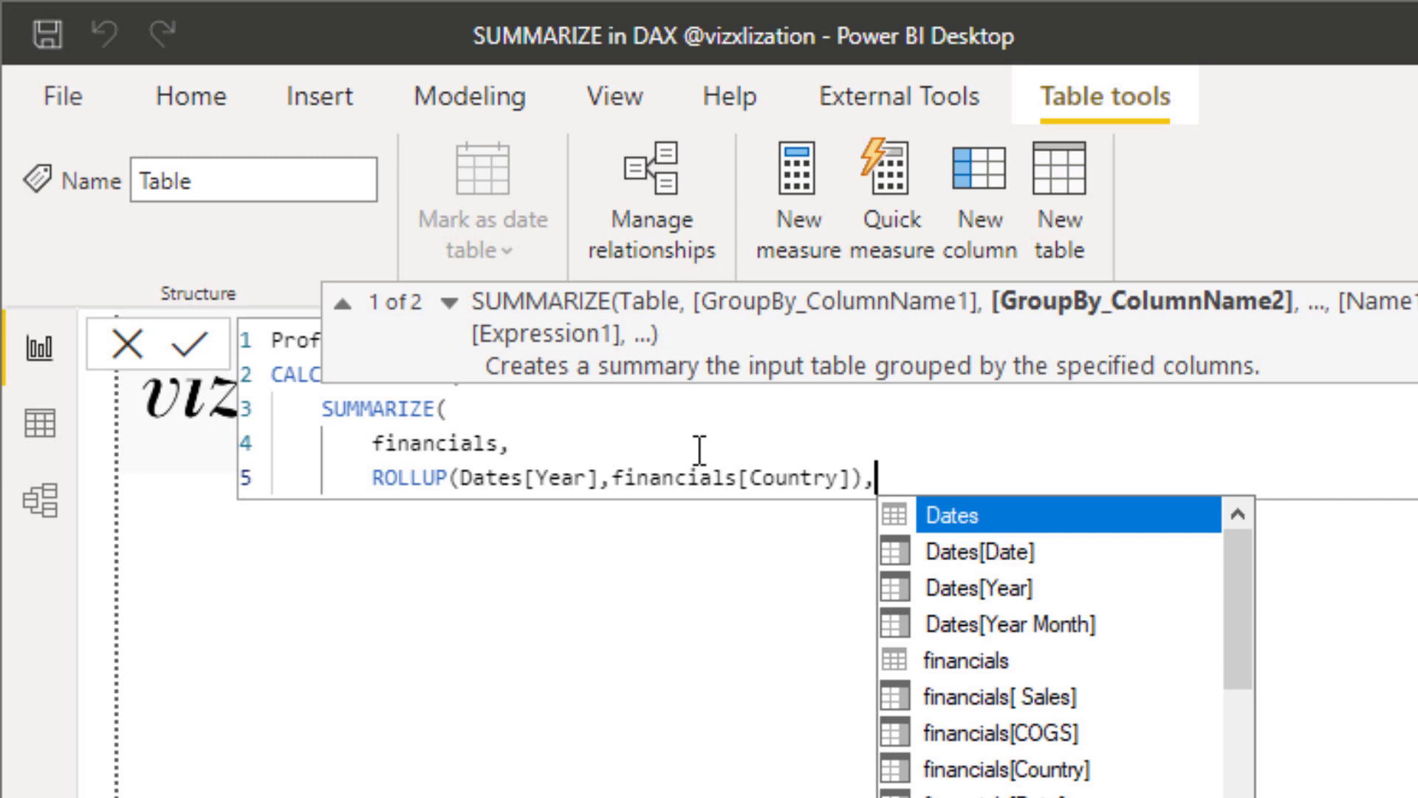
Step: Add a "Total Profits" column defined as SUM(financials[Profit])
key("shift+Return")
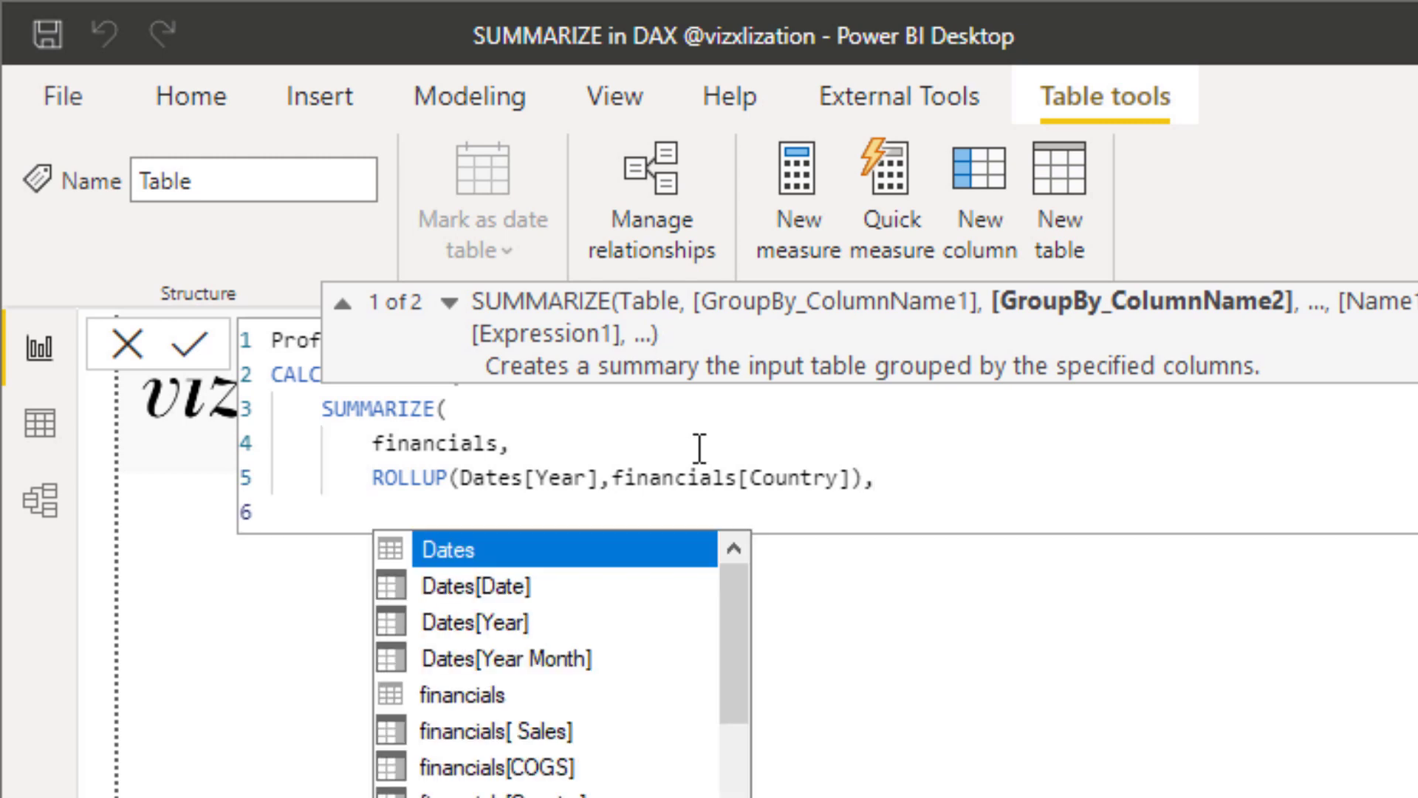
type("\"to")
key("BackSpace")
key("BackSpace")
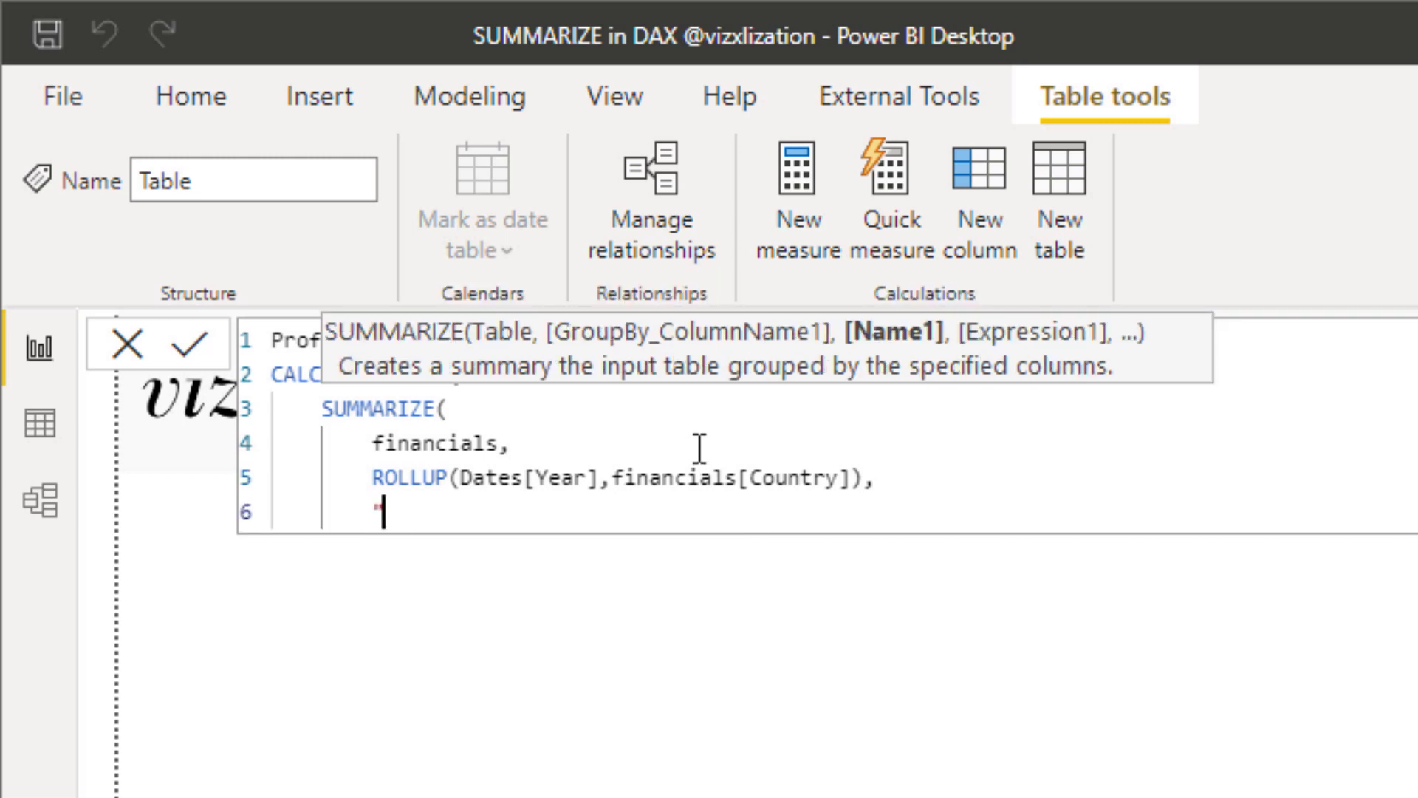
type("Total Pro")
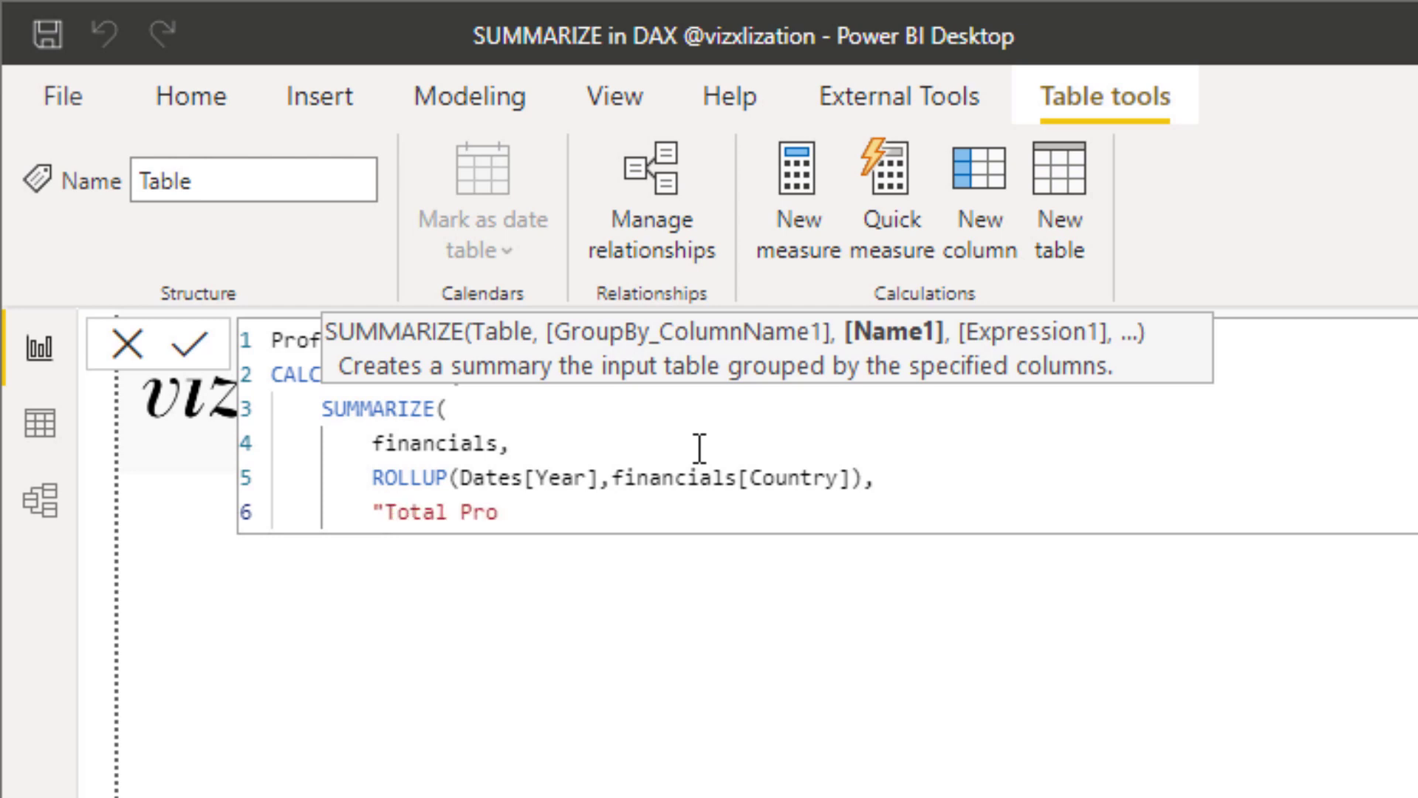
type("fits\",")
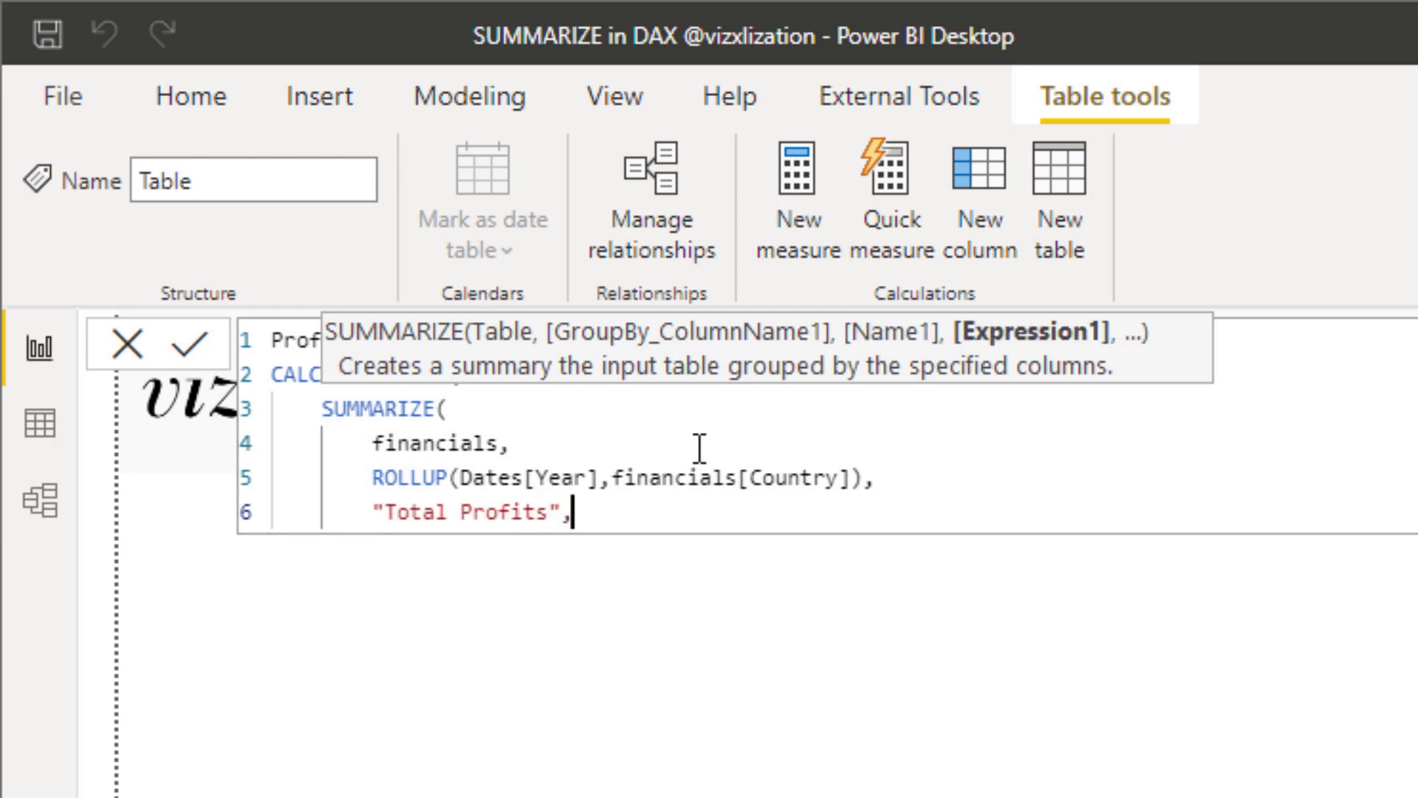
type(" sum")
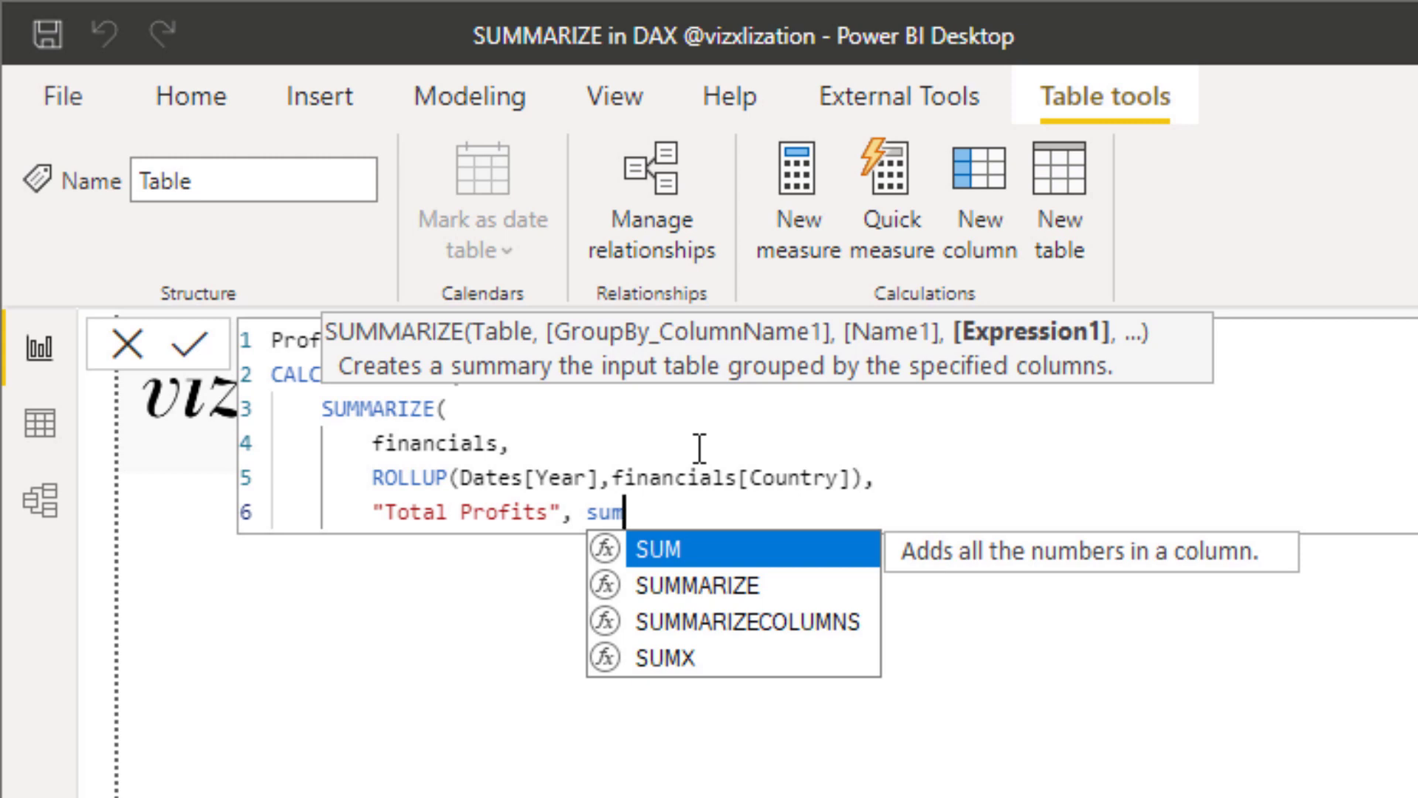
type("(")
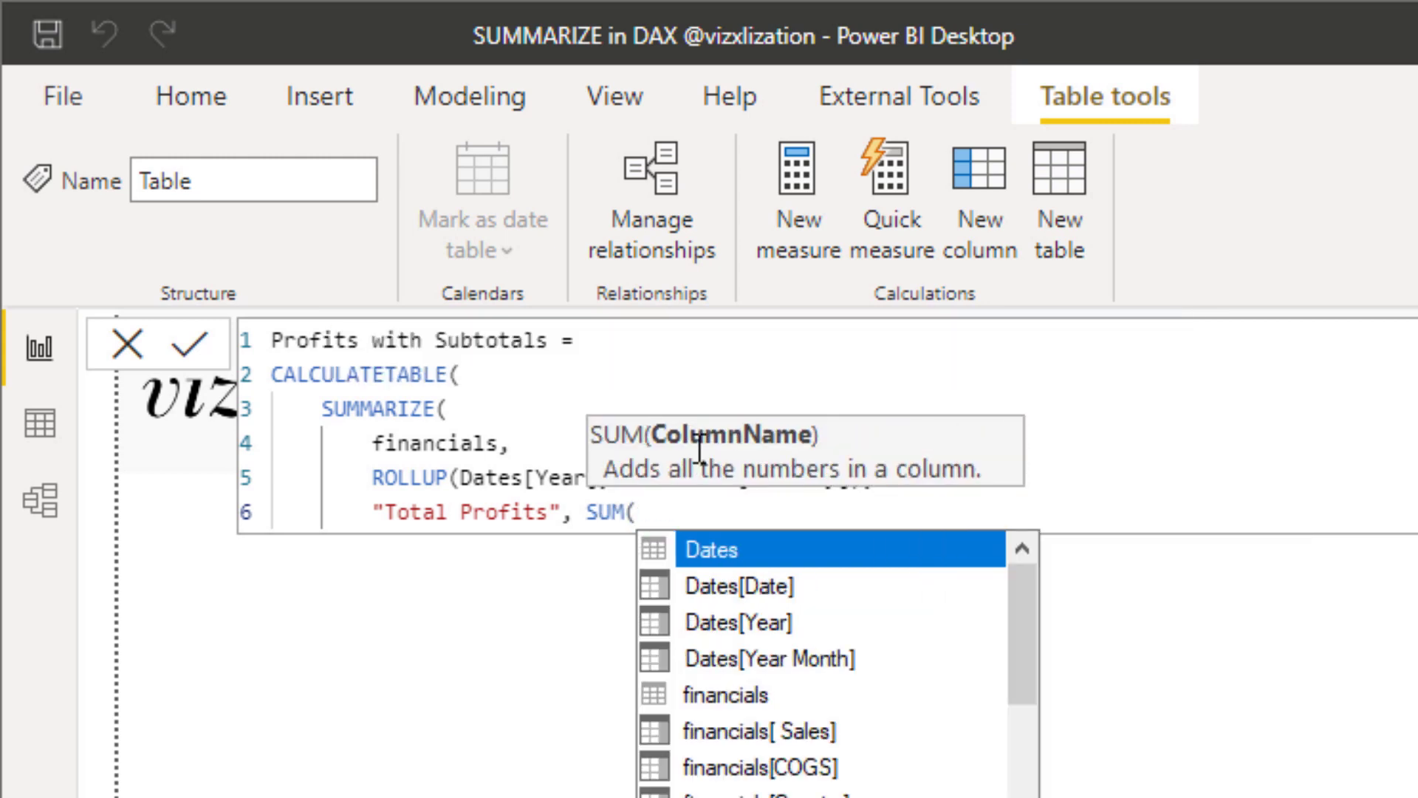
type("pro")
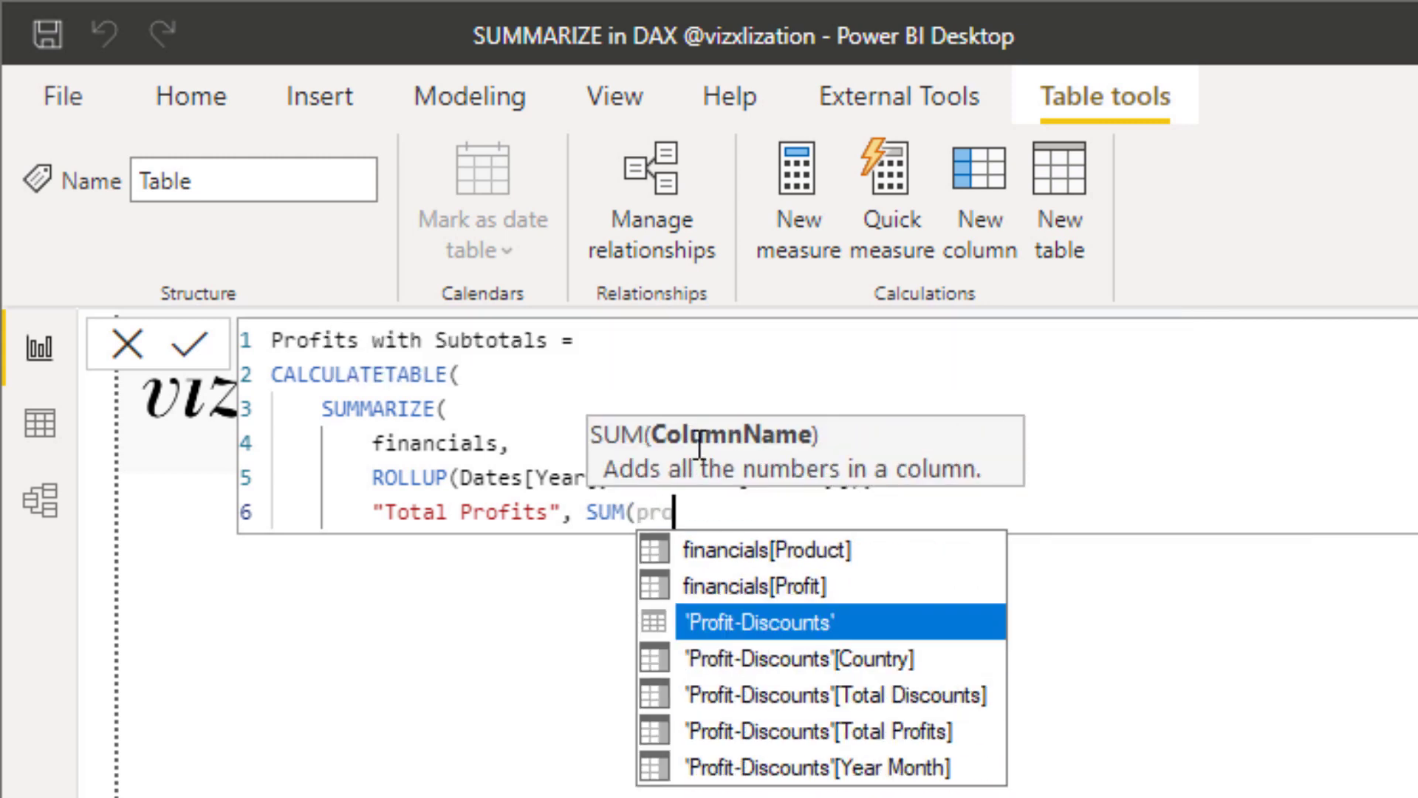
key("Up")
key("Tab")
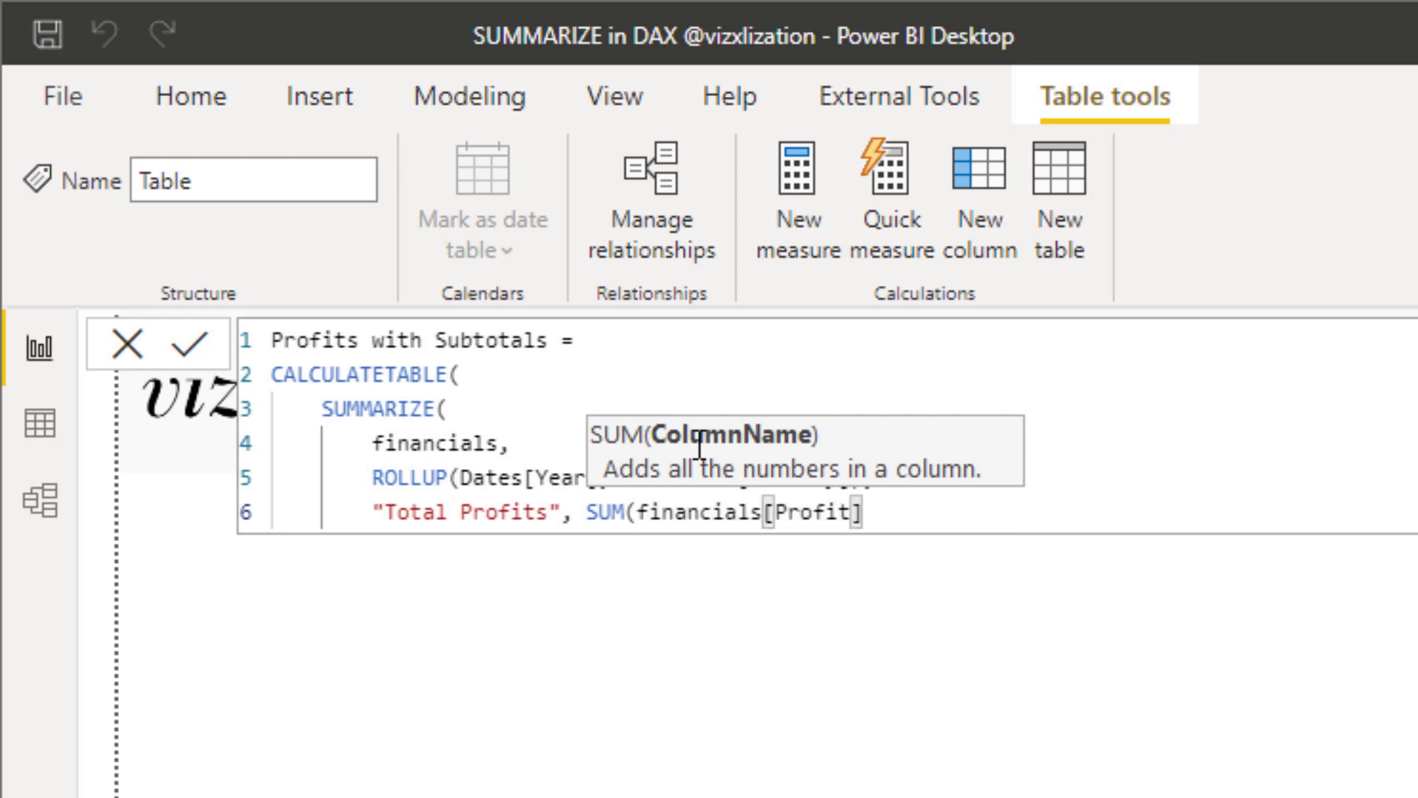
type(")")
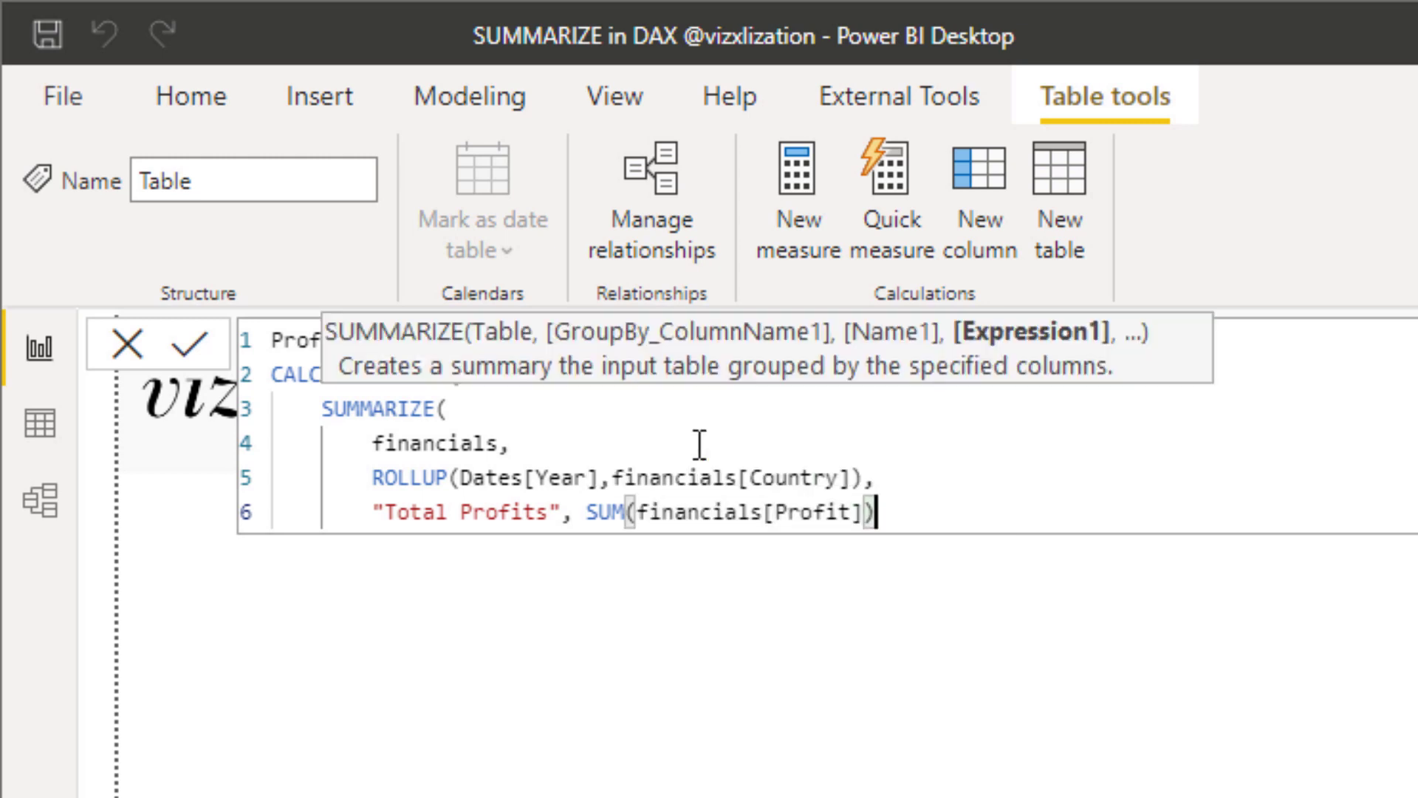
Step: Close SUMMARIZE, filter financials[Country] in {"Germany", "Mexico"}, close CALCULATETABLE and commit the table
key("Return")
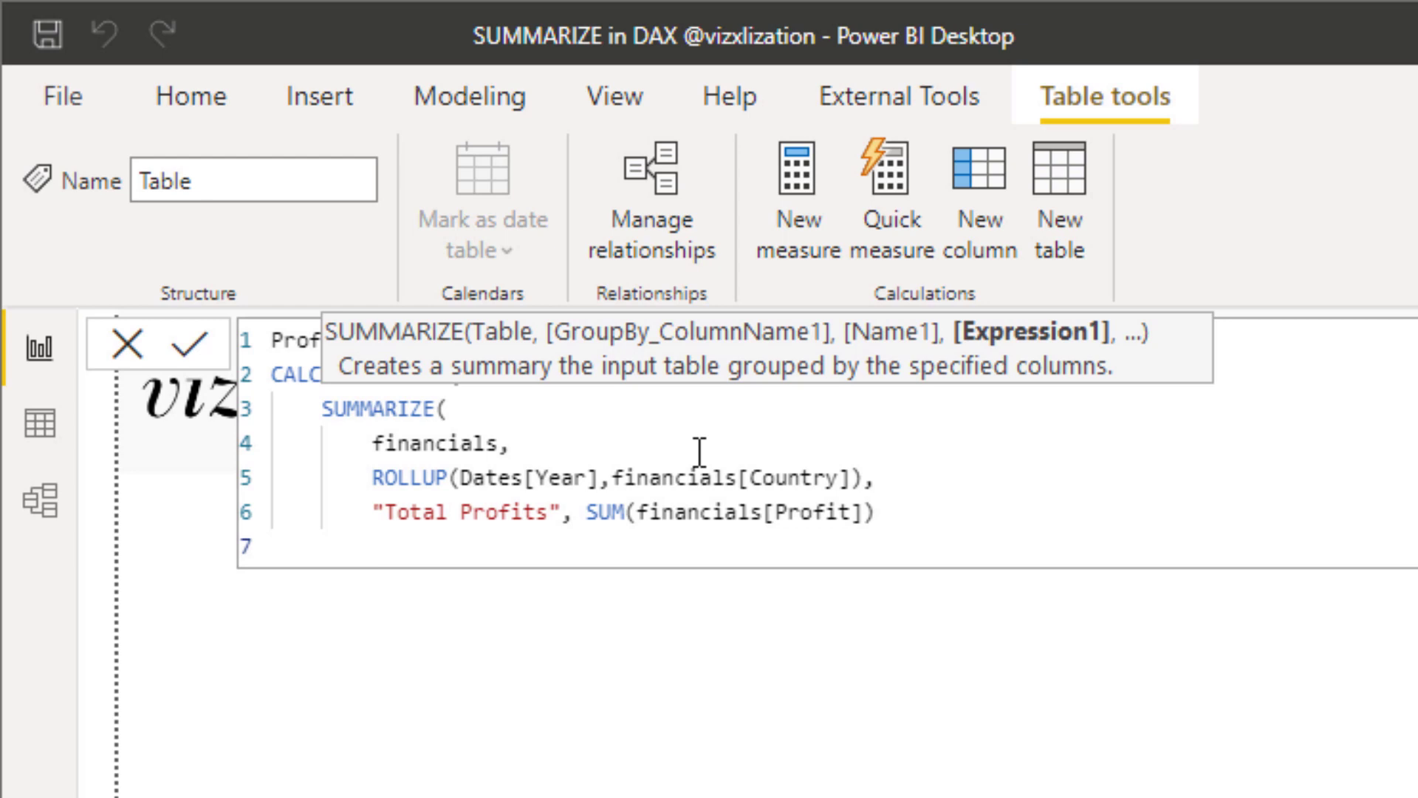
type(")")
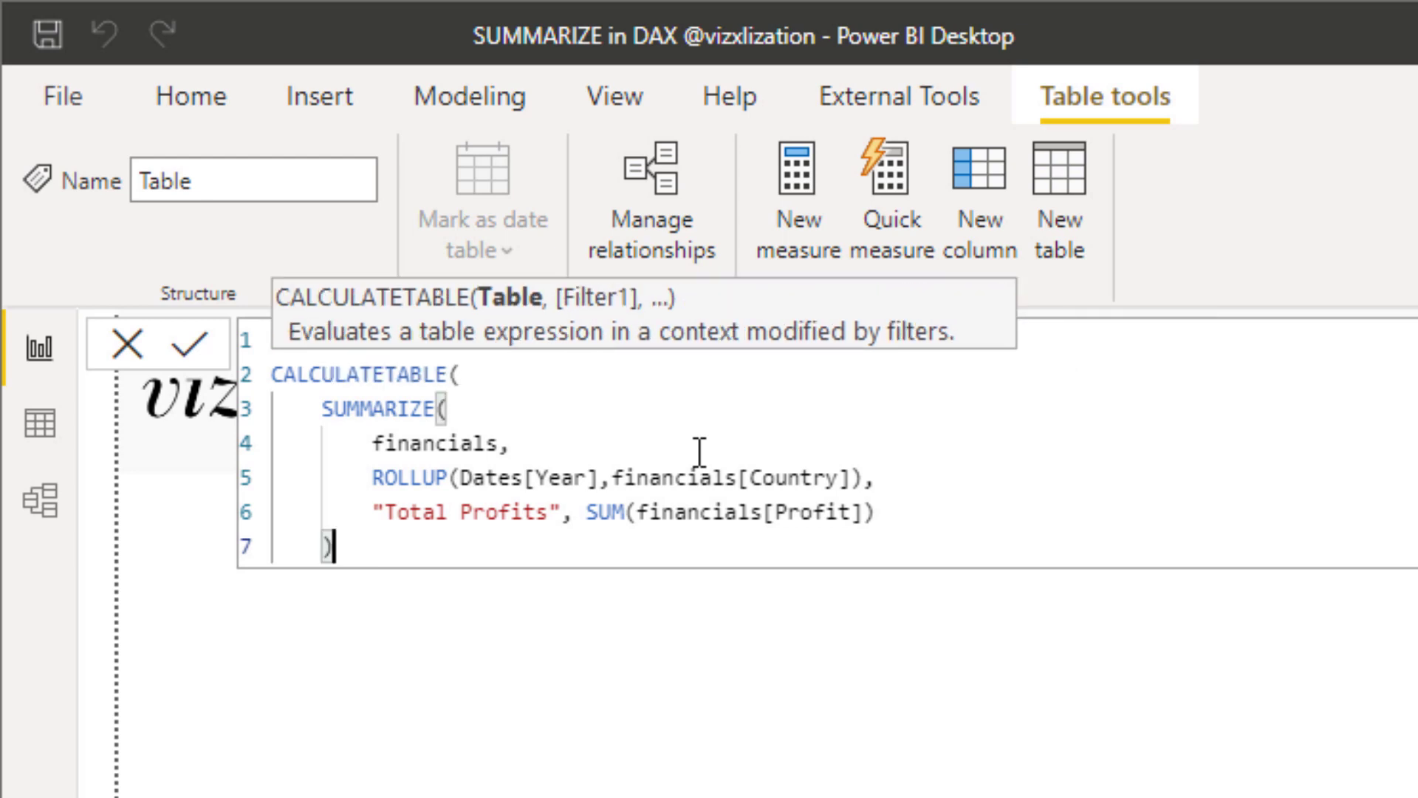
type(",")
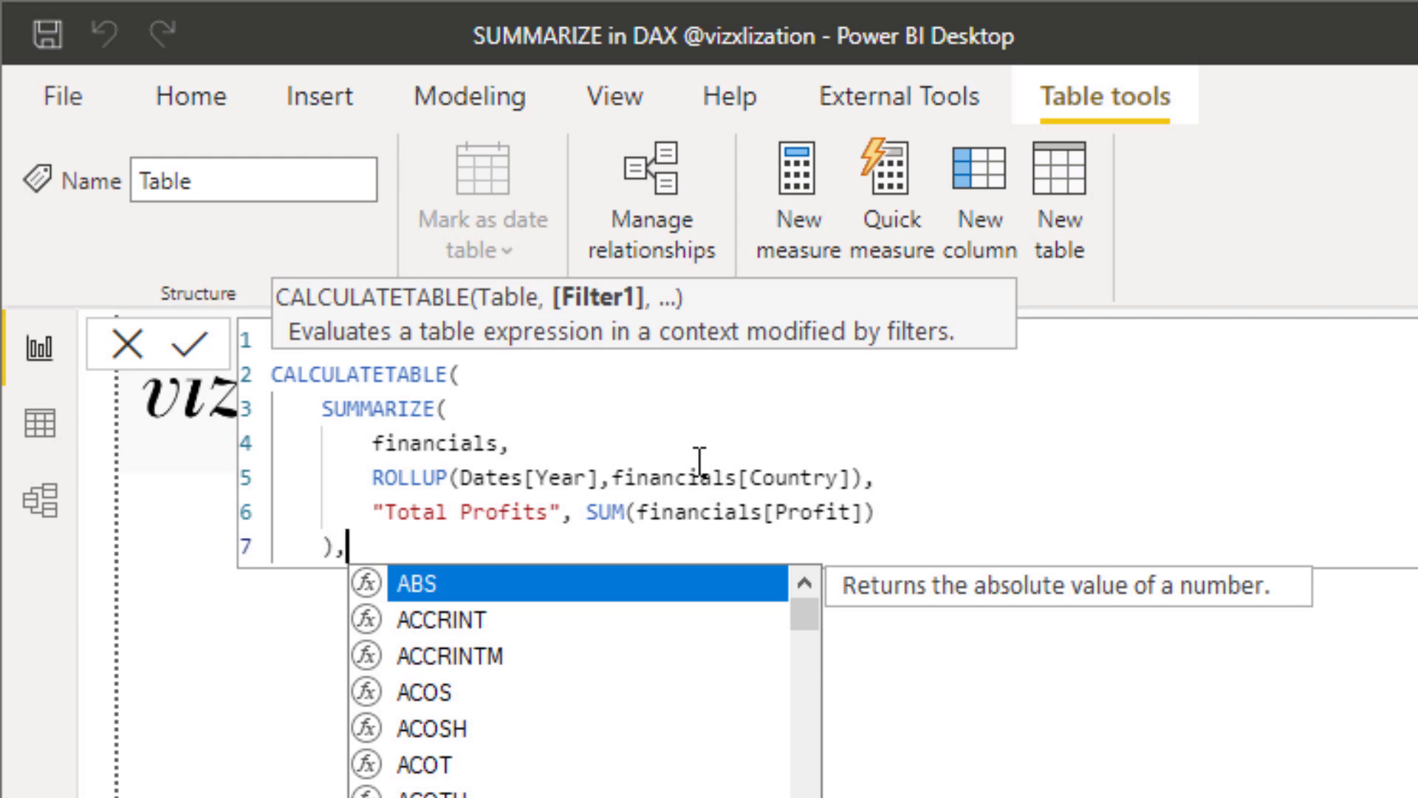
key("shift+Return")
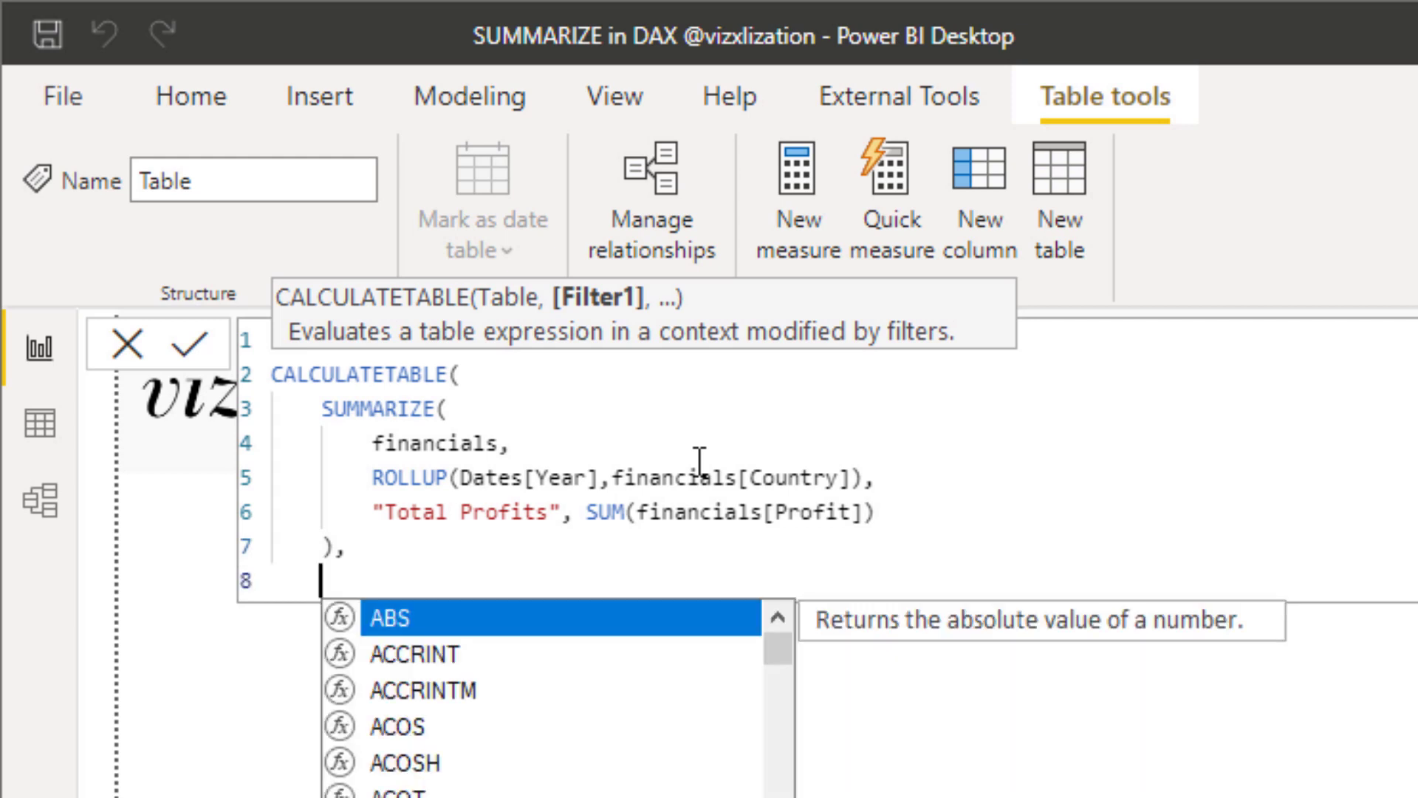
type("count")
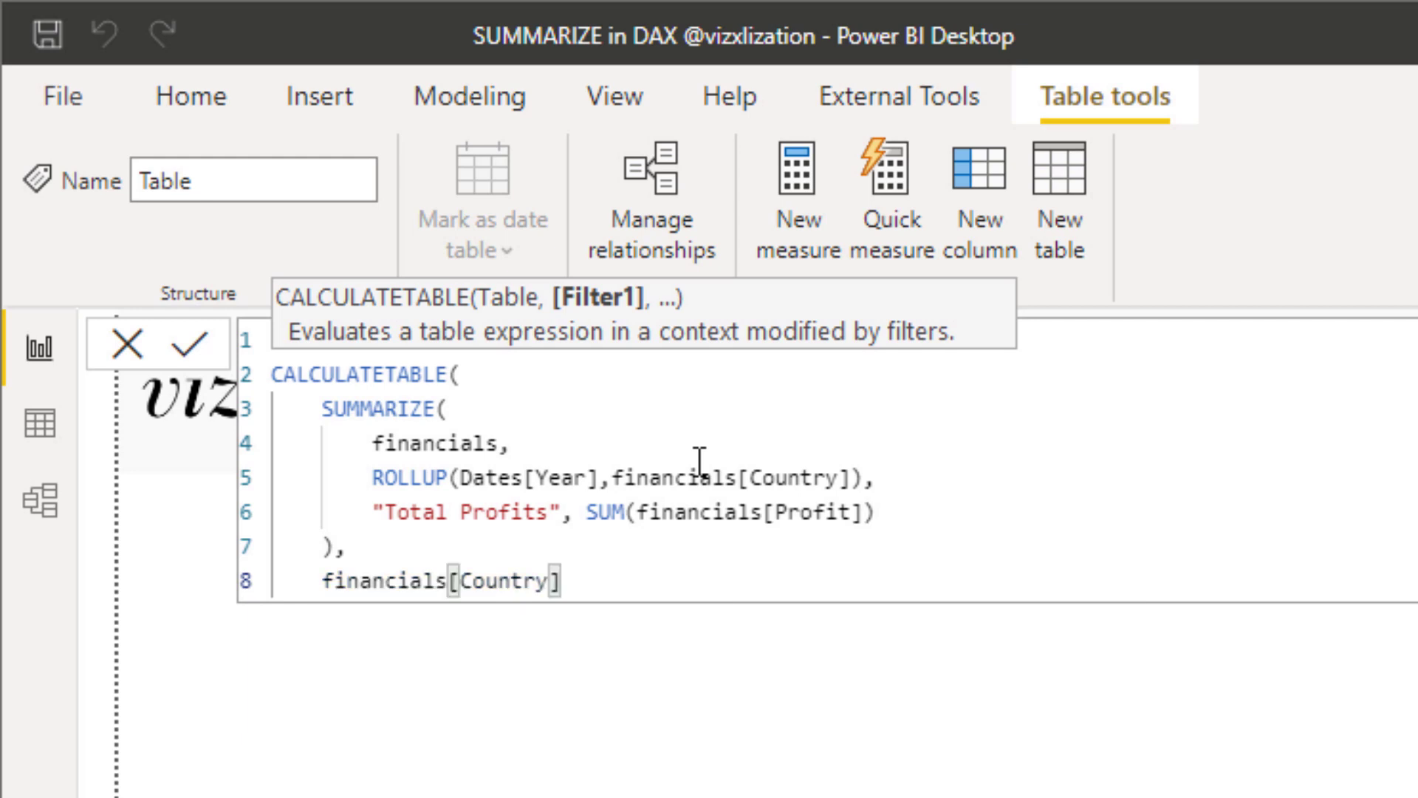
type("in")
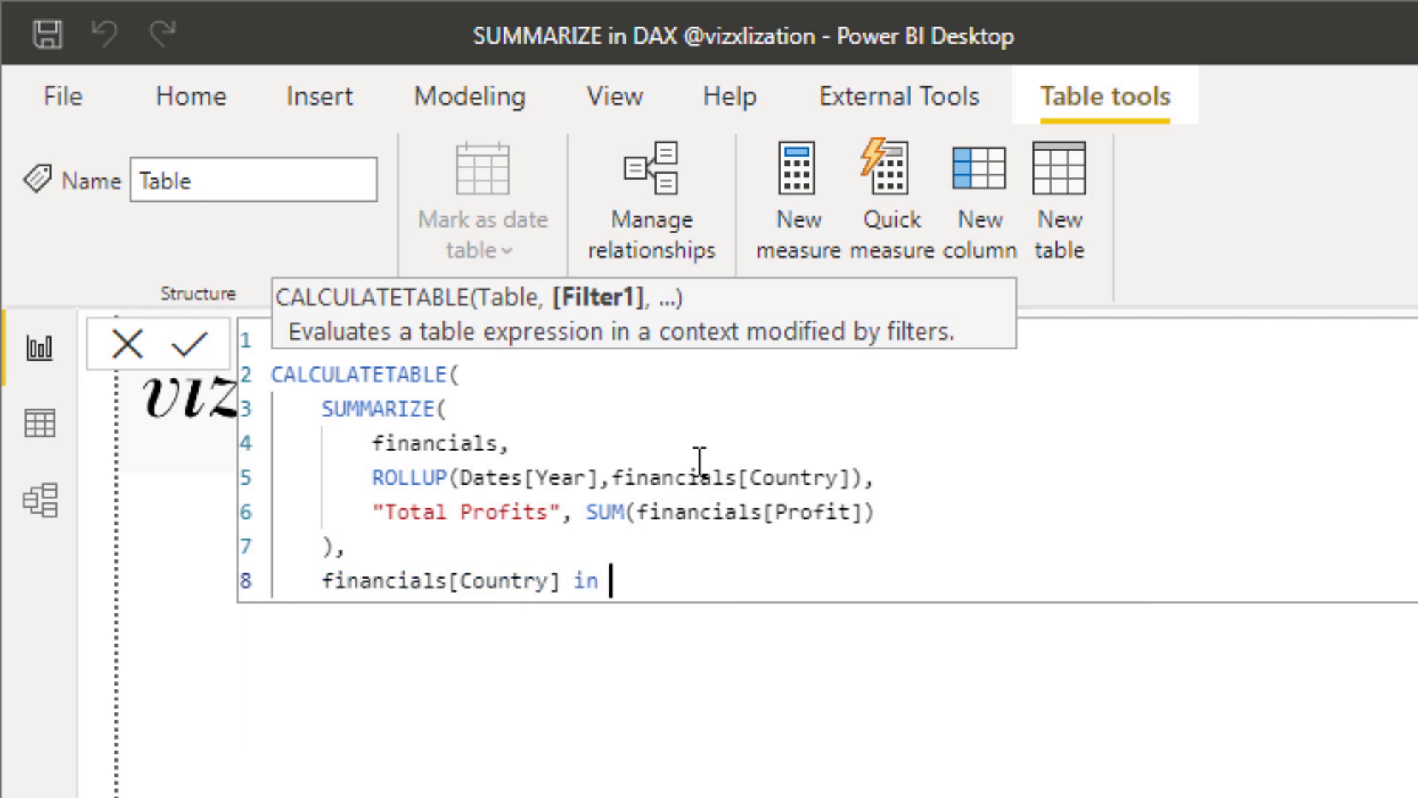
type(" {\"Germany\", ")
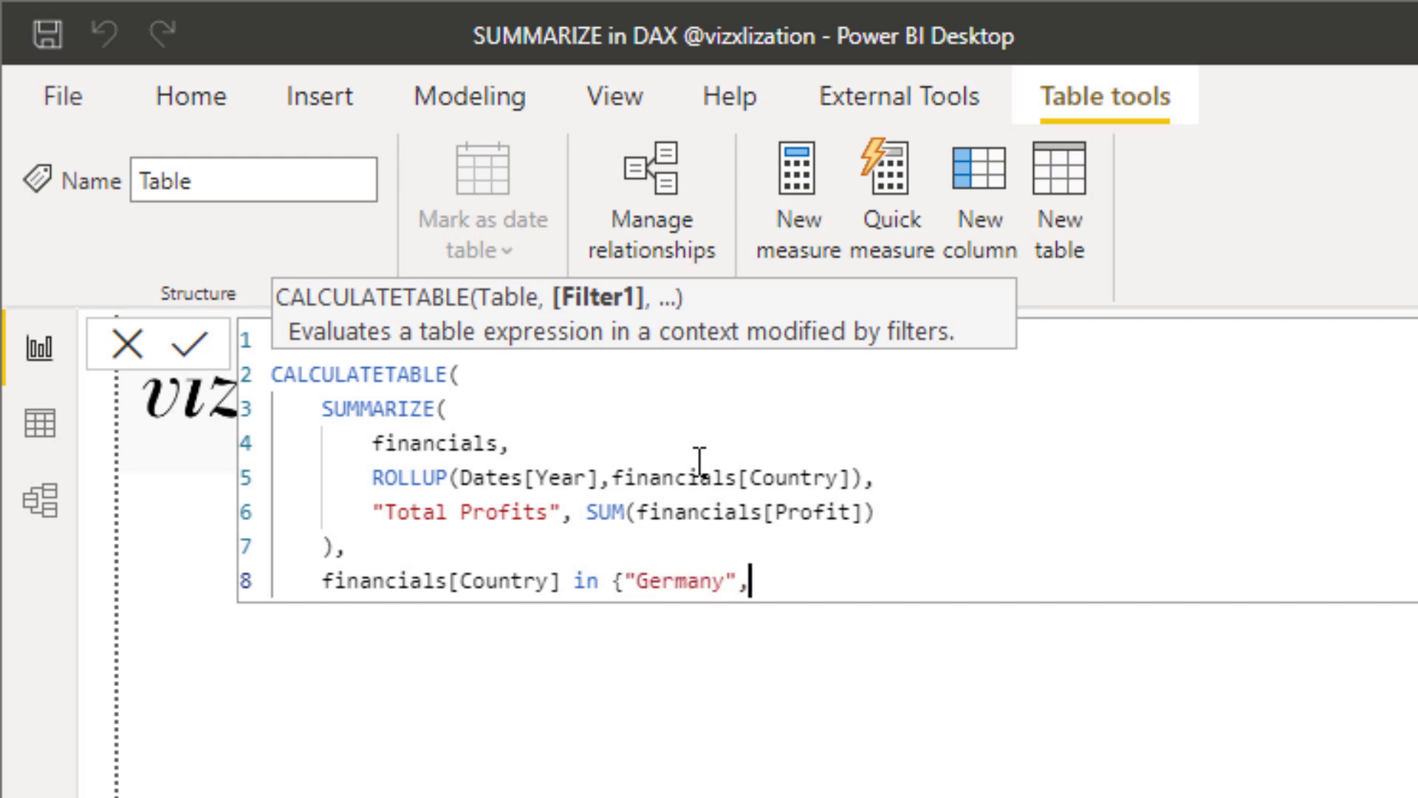
type("\"Mexico\"")
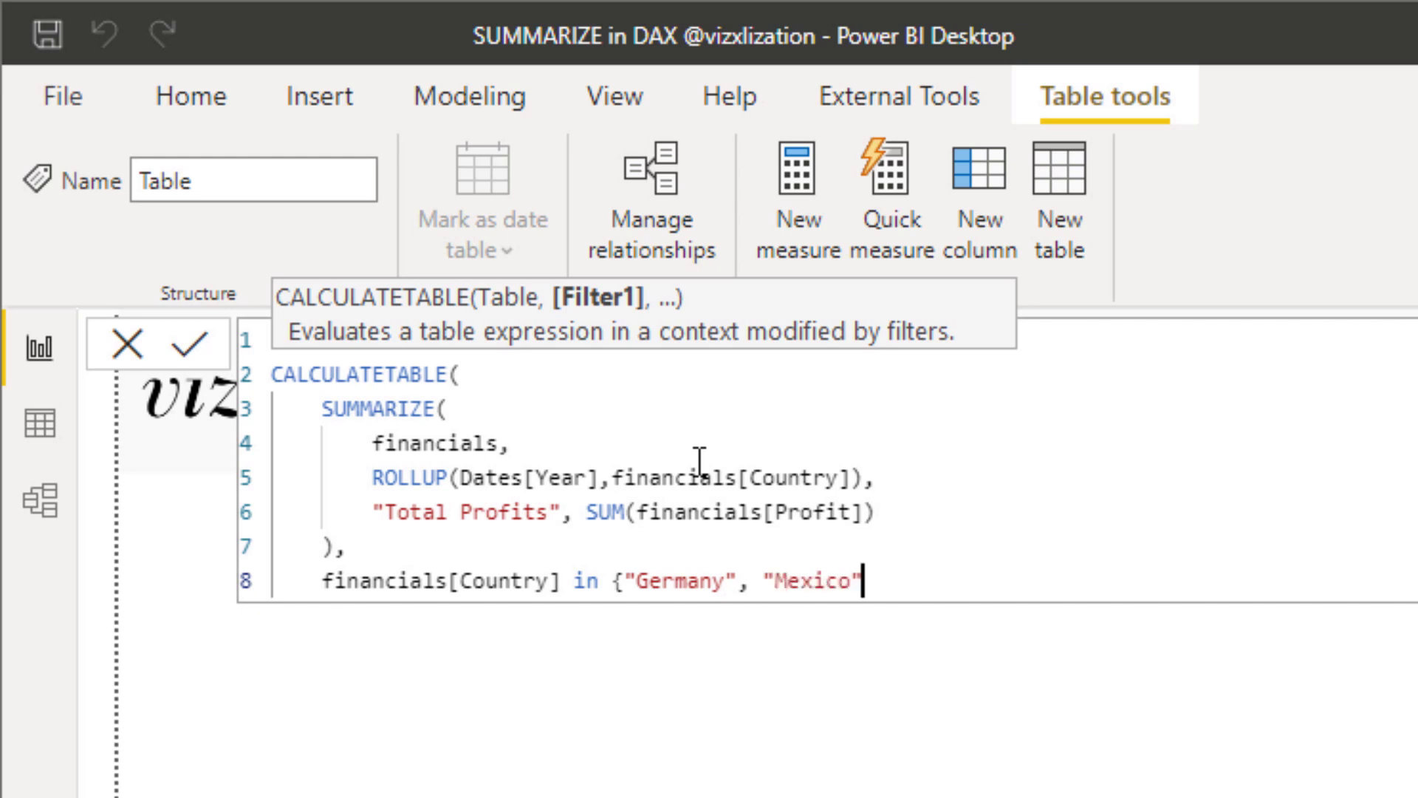
type("}")
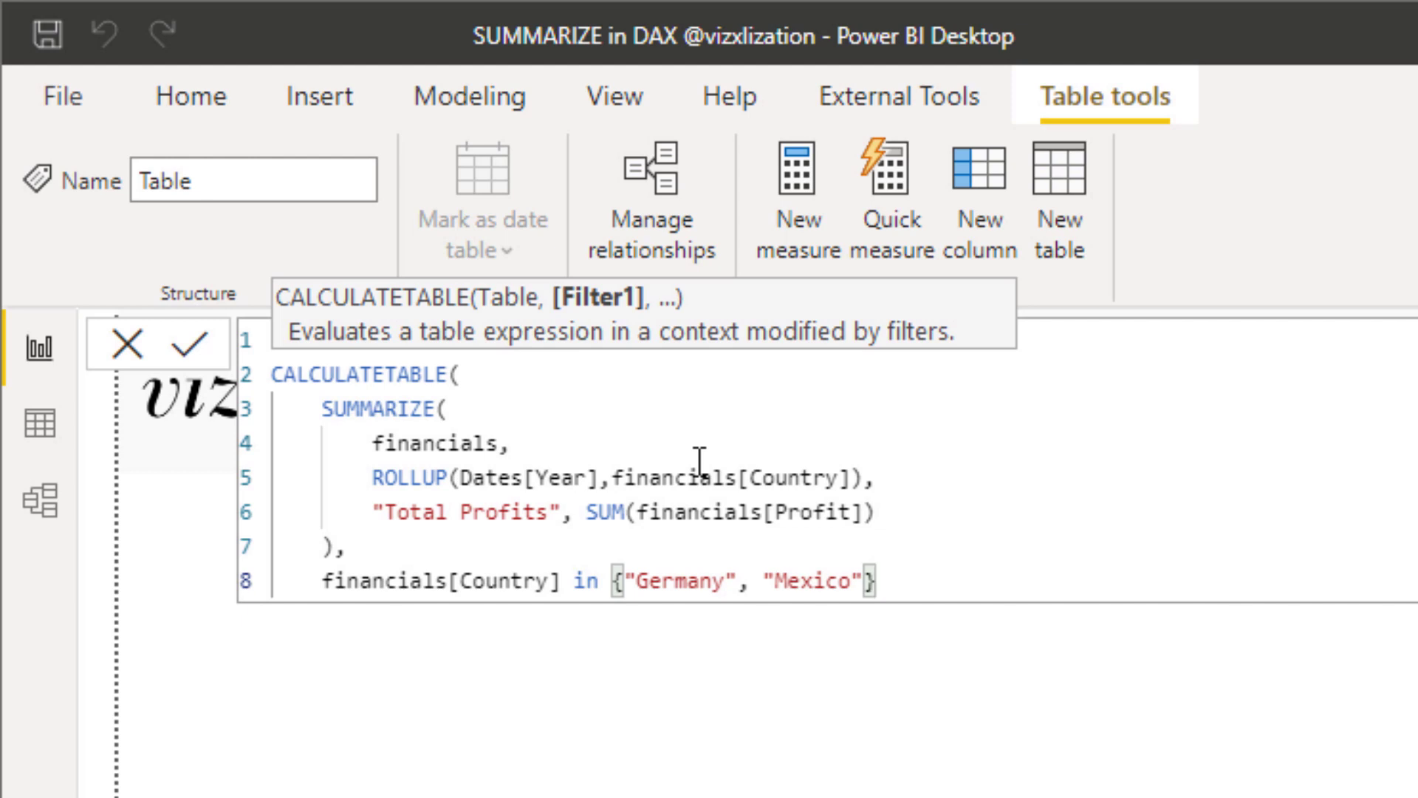
key("Return")
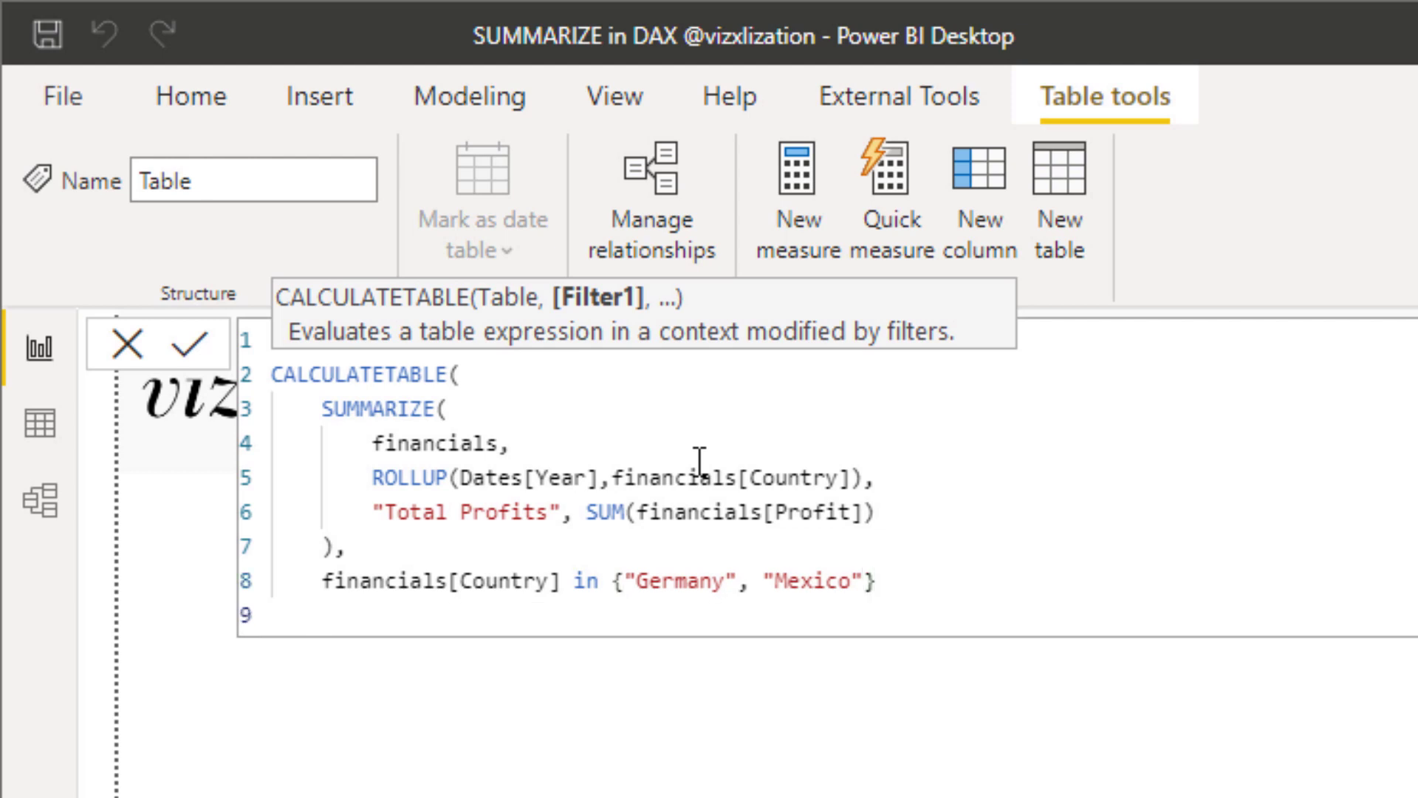
type(")")
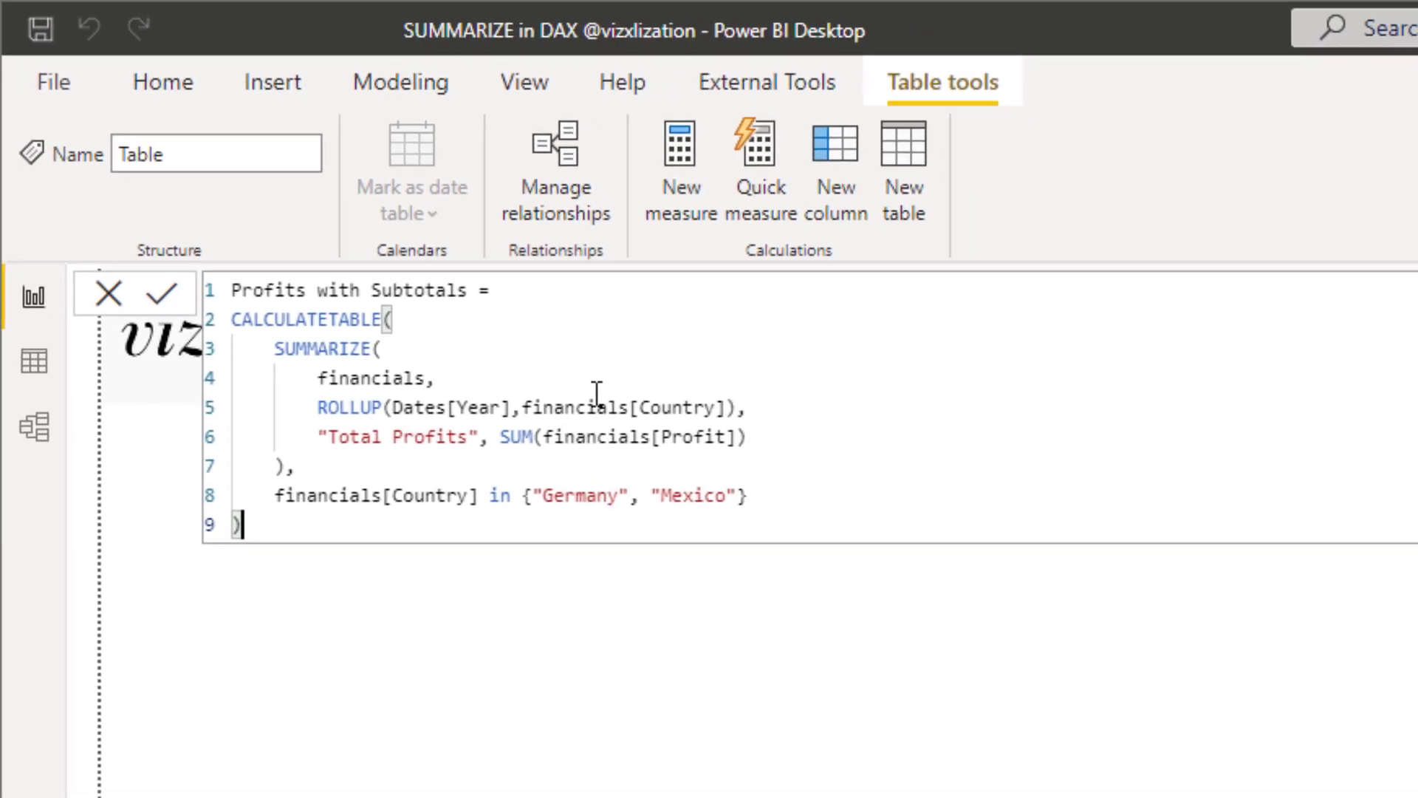
key("Return")
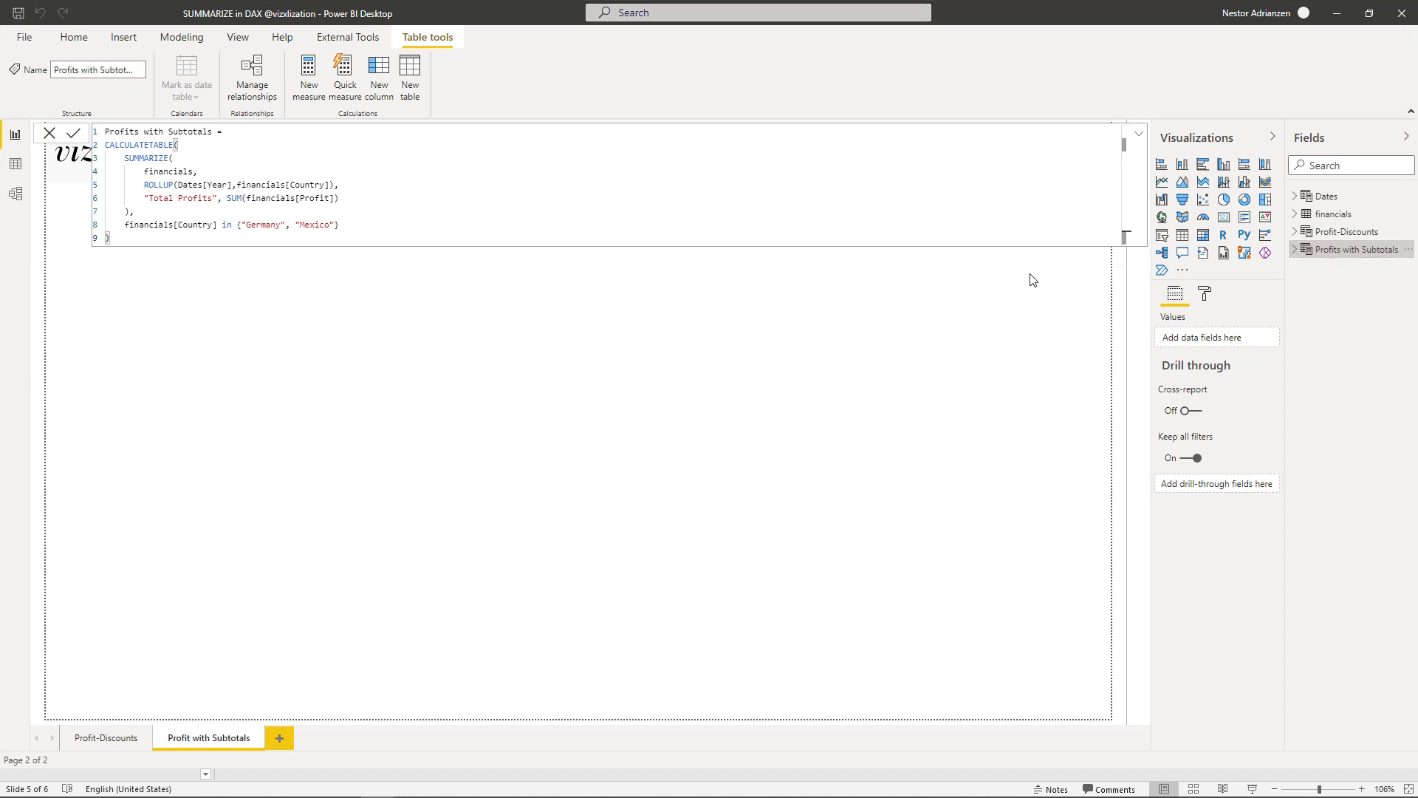
Step: In Data view, give the Total Profits column of Profits with Subtotals thousands separators
left_click(1295, 251)
left_click(16, 163)
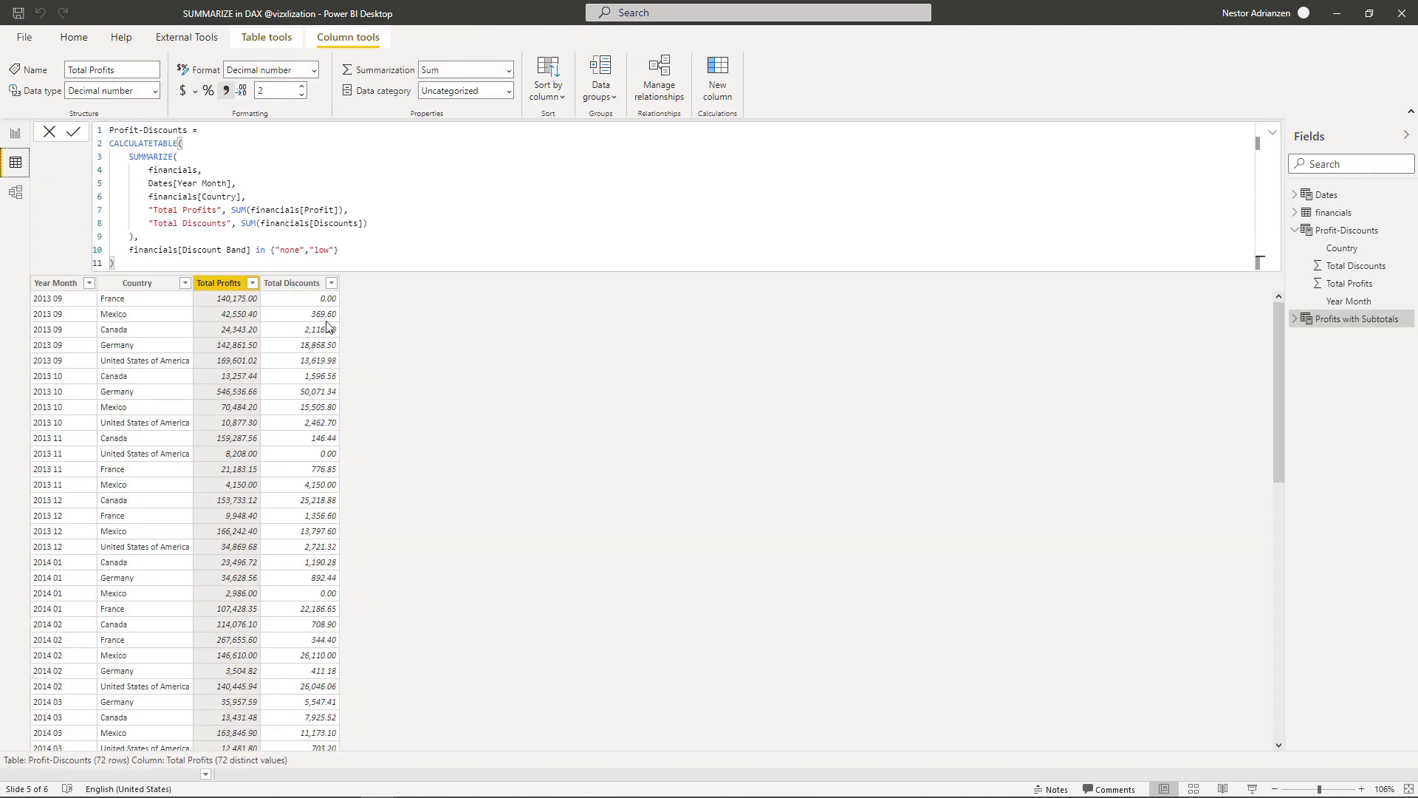
left_click(1352, 319)
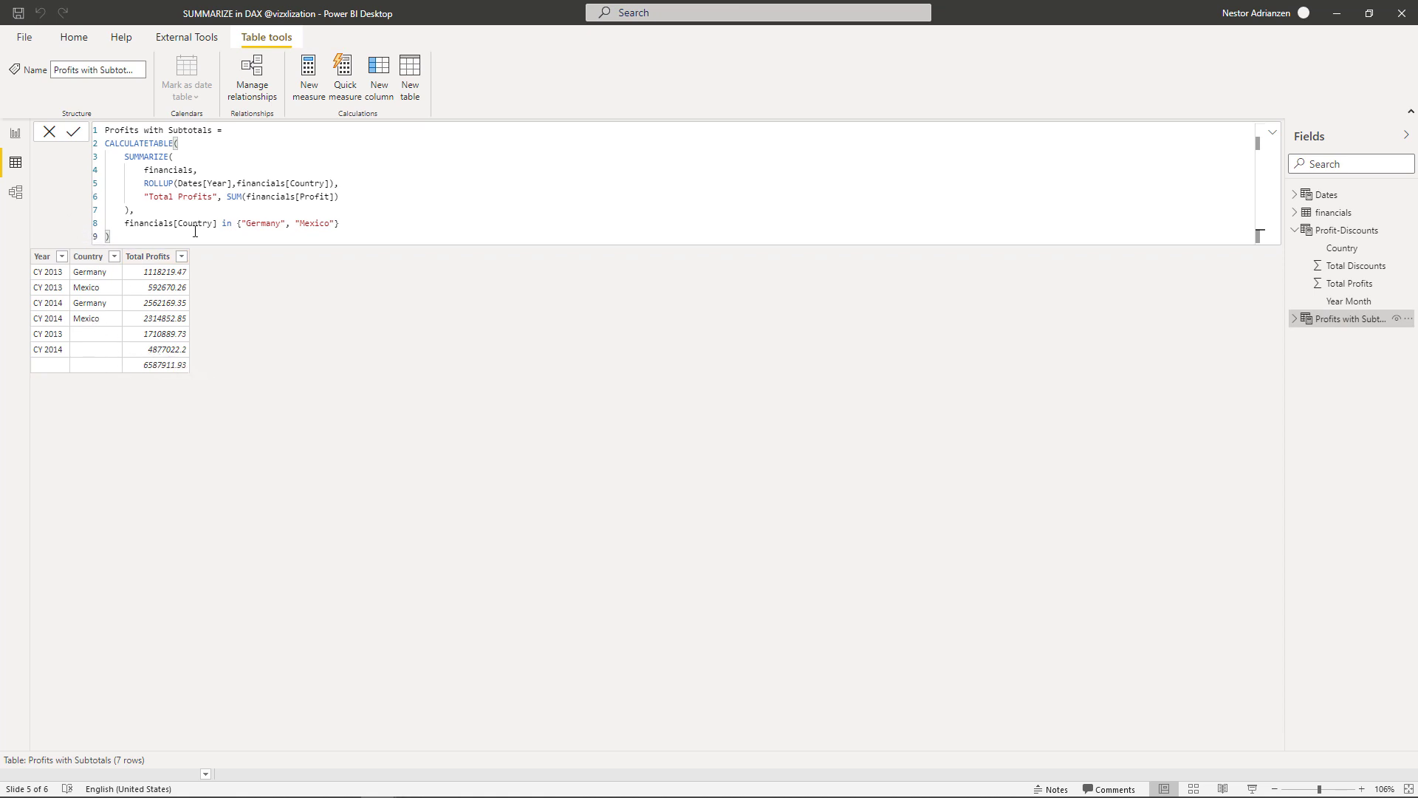
left_click(148, 257)
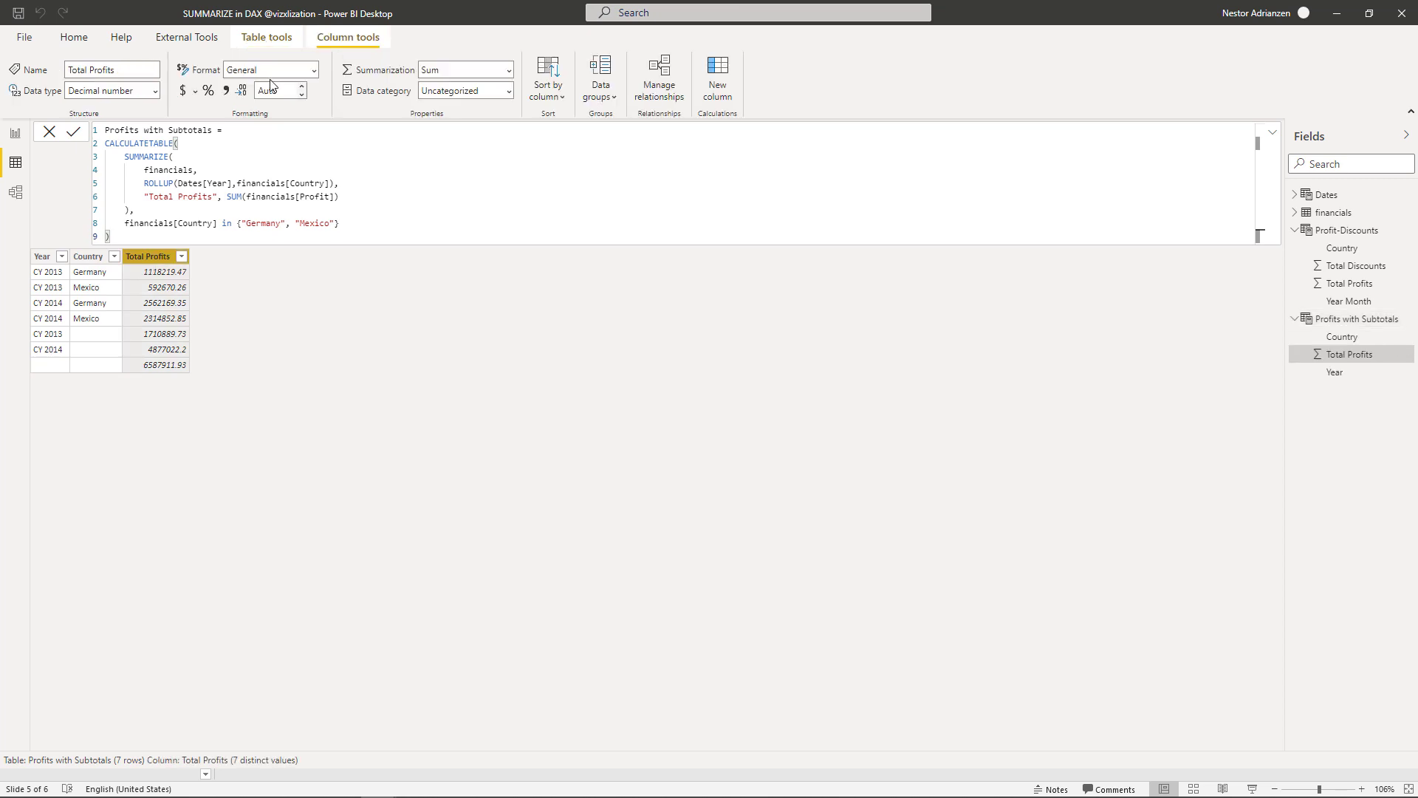
left_click(226, 90)
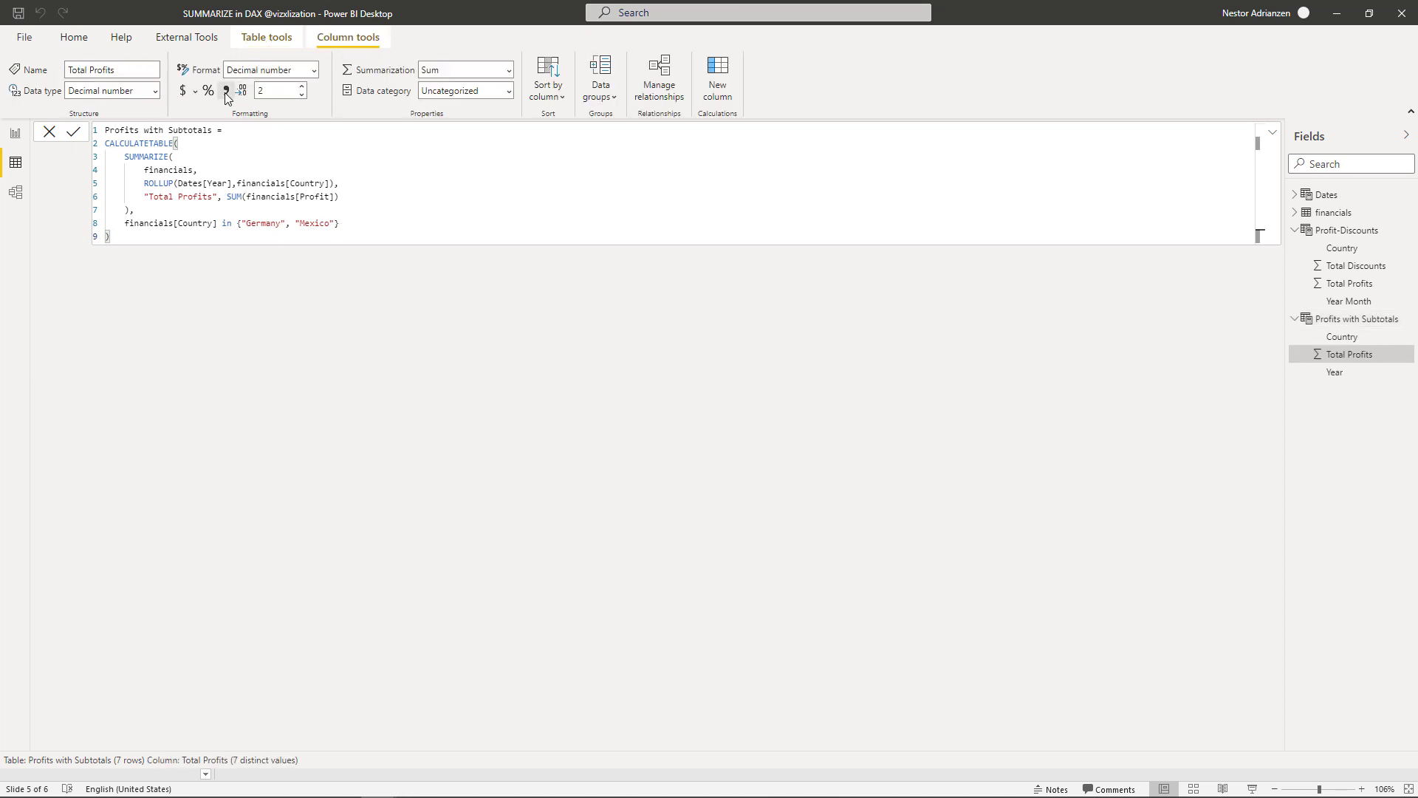
left_click(15, 133)
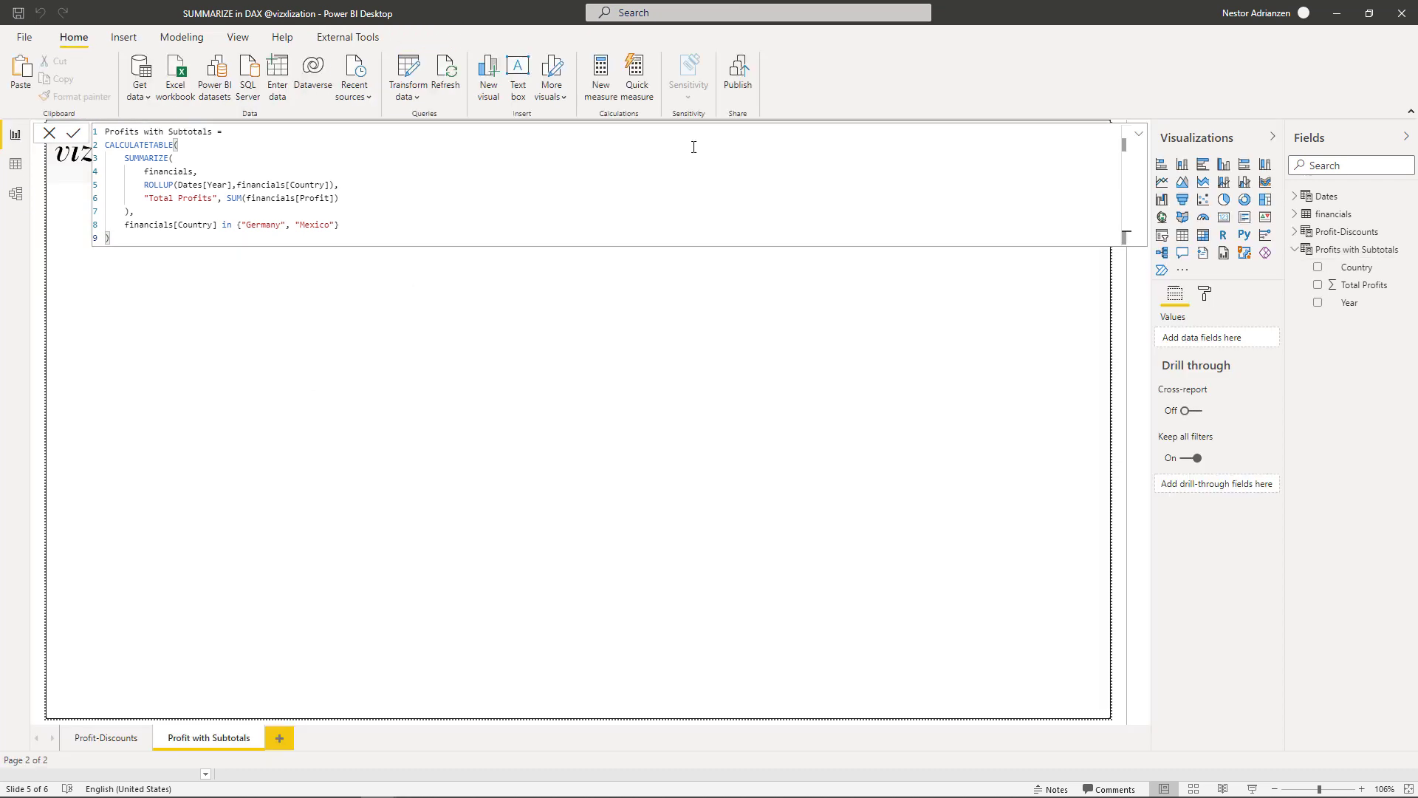
Step: Copy the left table from the Profit-Discounts page onto the Profit with Subtotals page
left_click(1138, 134)
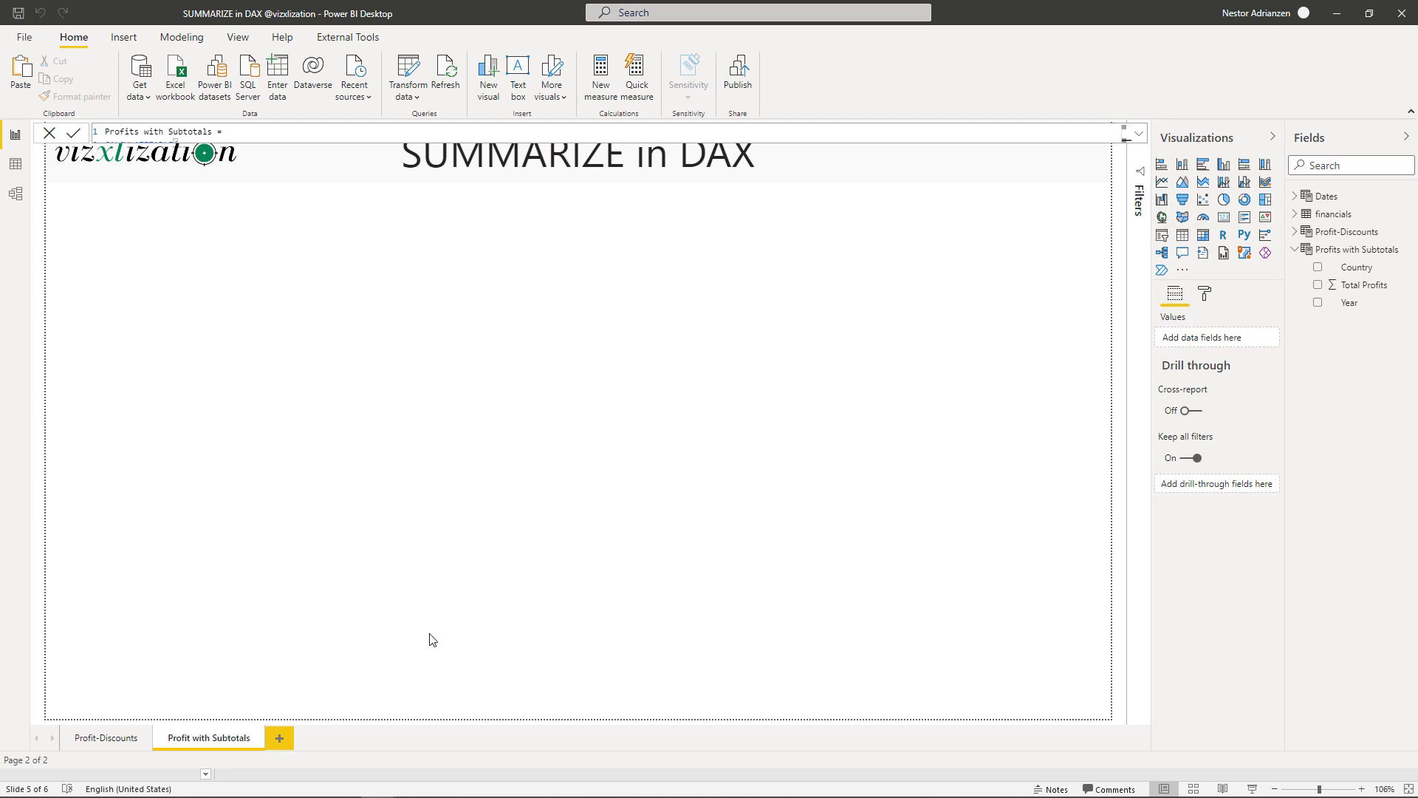
left_click(111, 738)
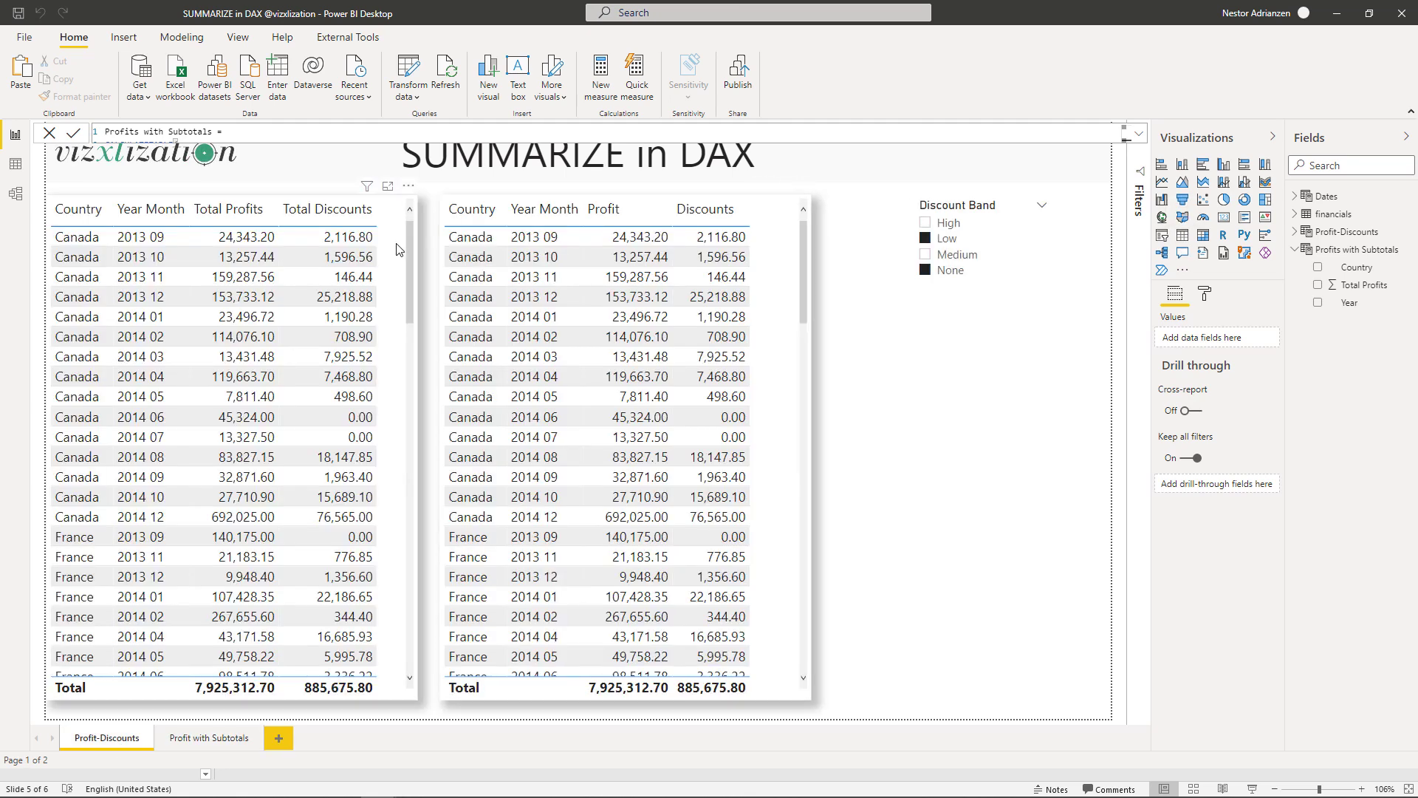
left_click(398, 250)
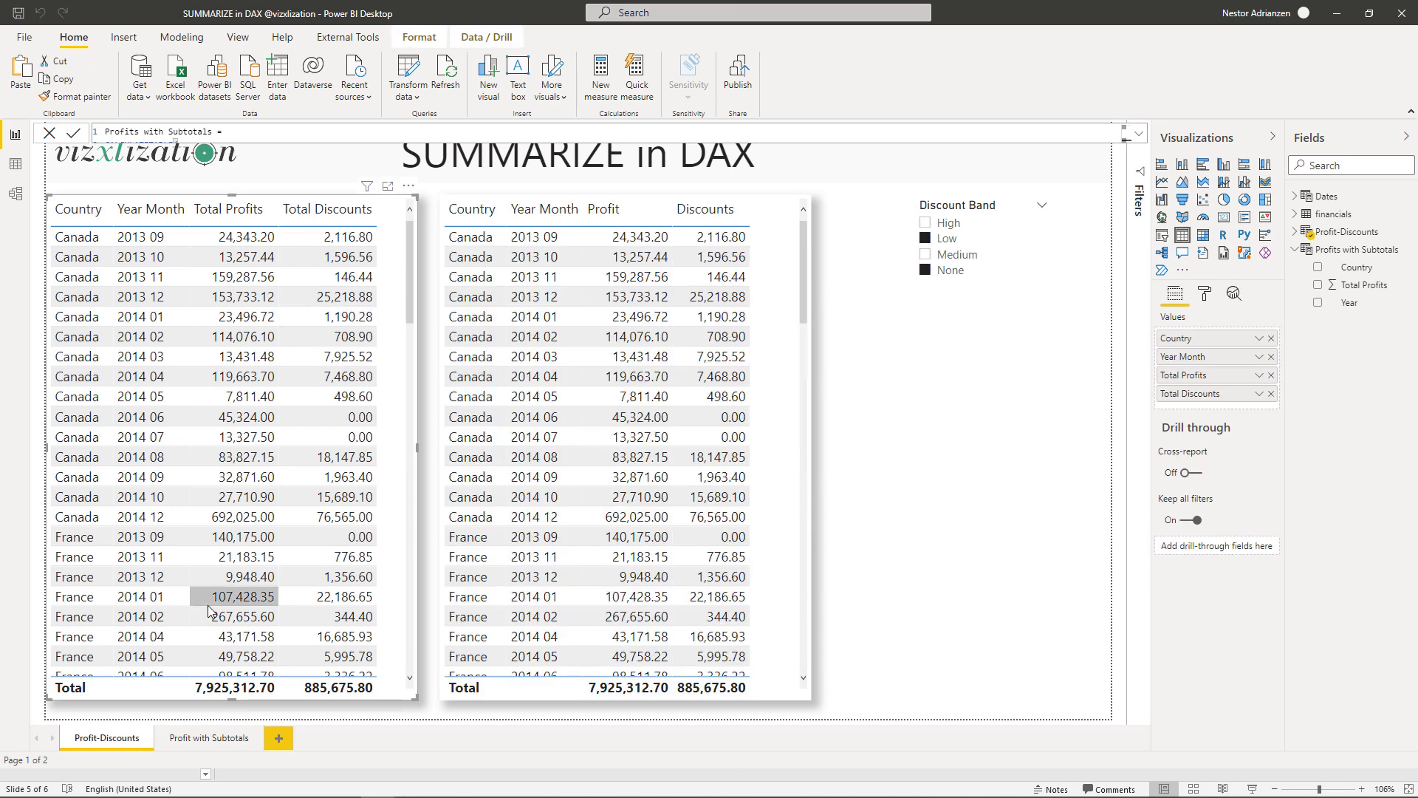
left_click(208, 738)
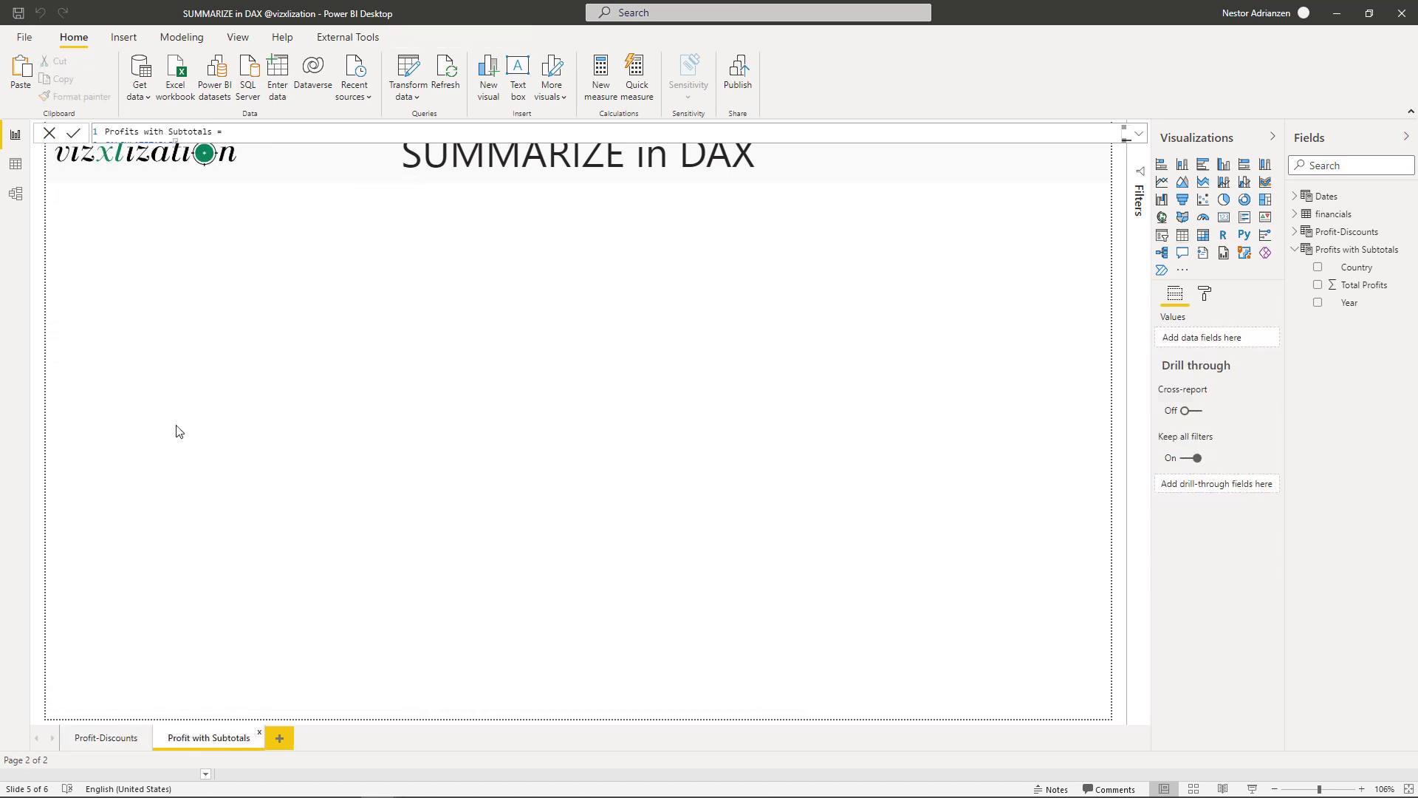
key("ctrl+v")
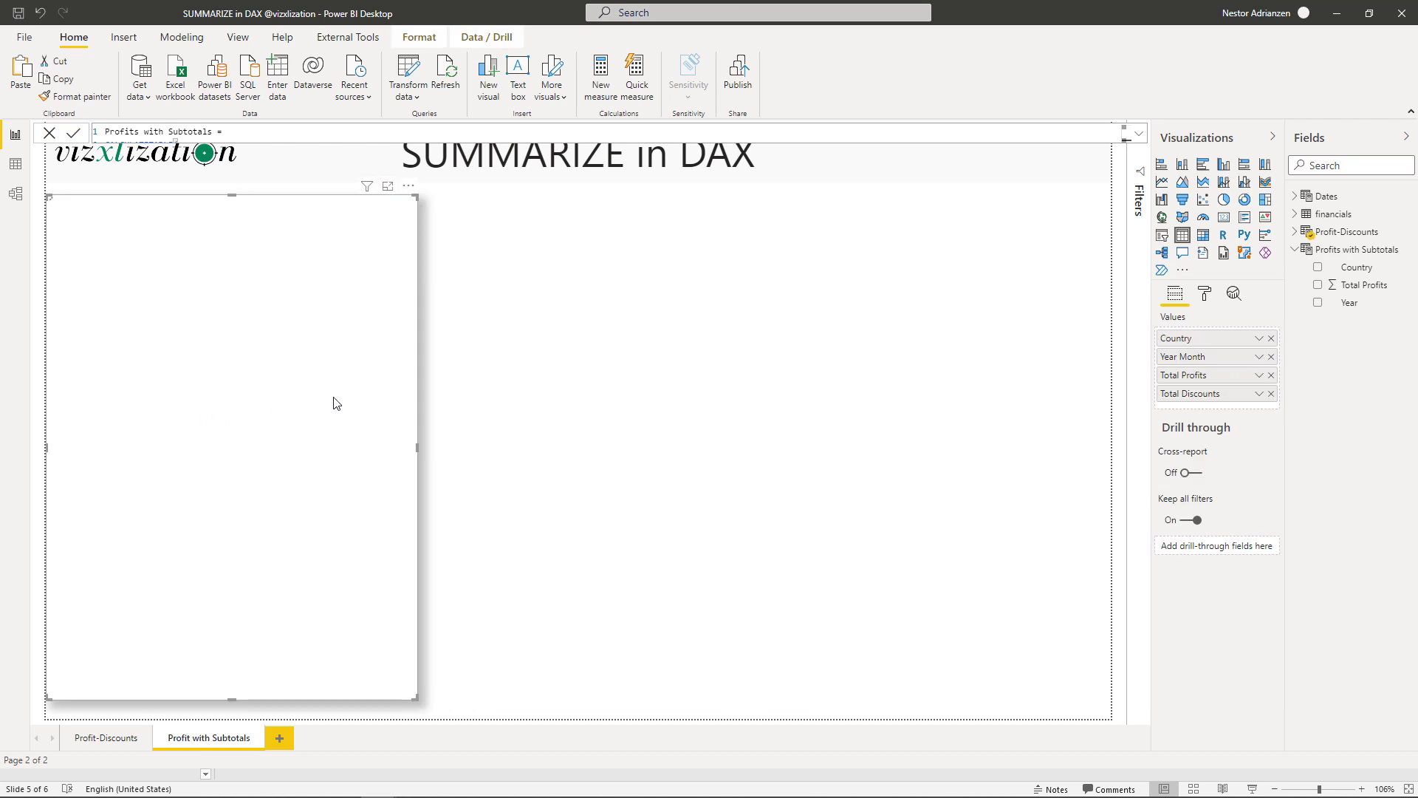
Step: Uncheck Country, Total Discounts, Year Month and Total Profits, leaving the pasted table empty
left_click(1377, 238)
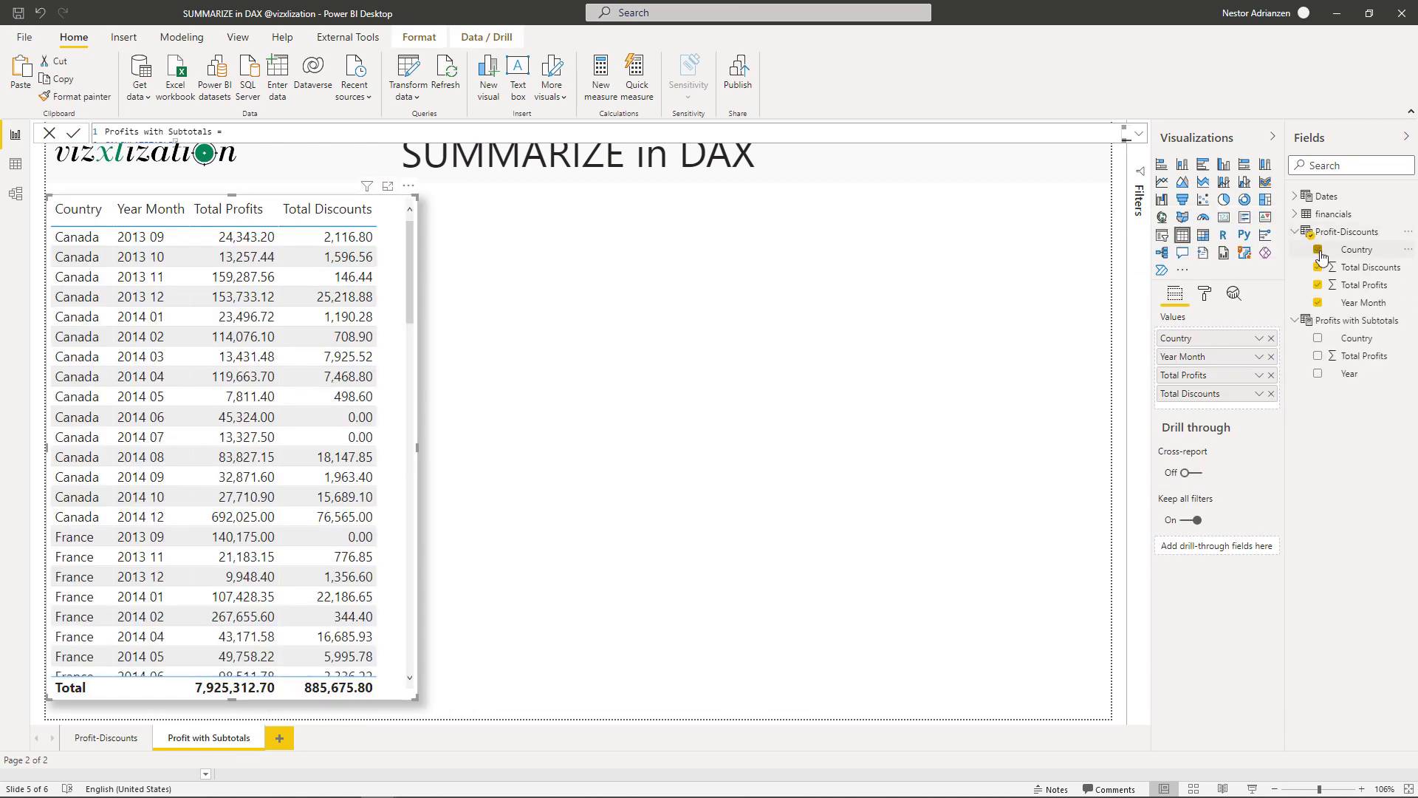
left_click(1318, 249)
left_click(1318, 267)
left_click(1322, 284)
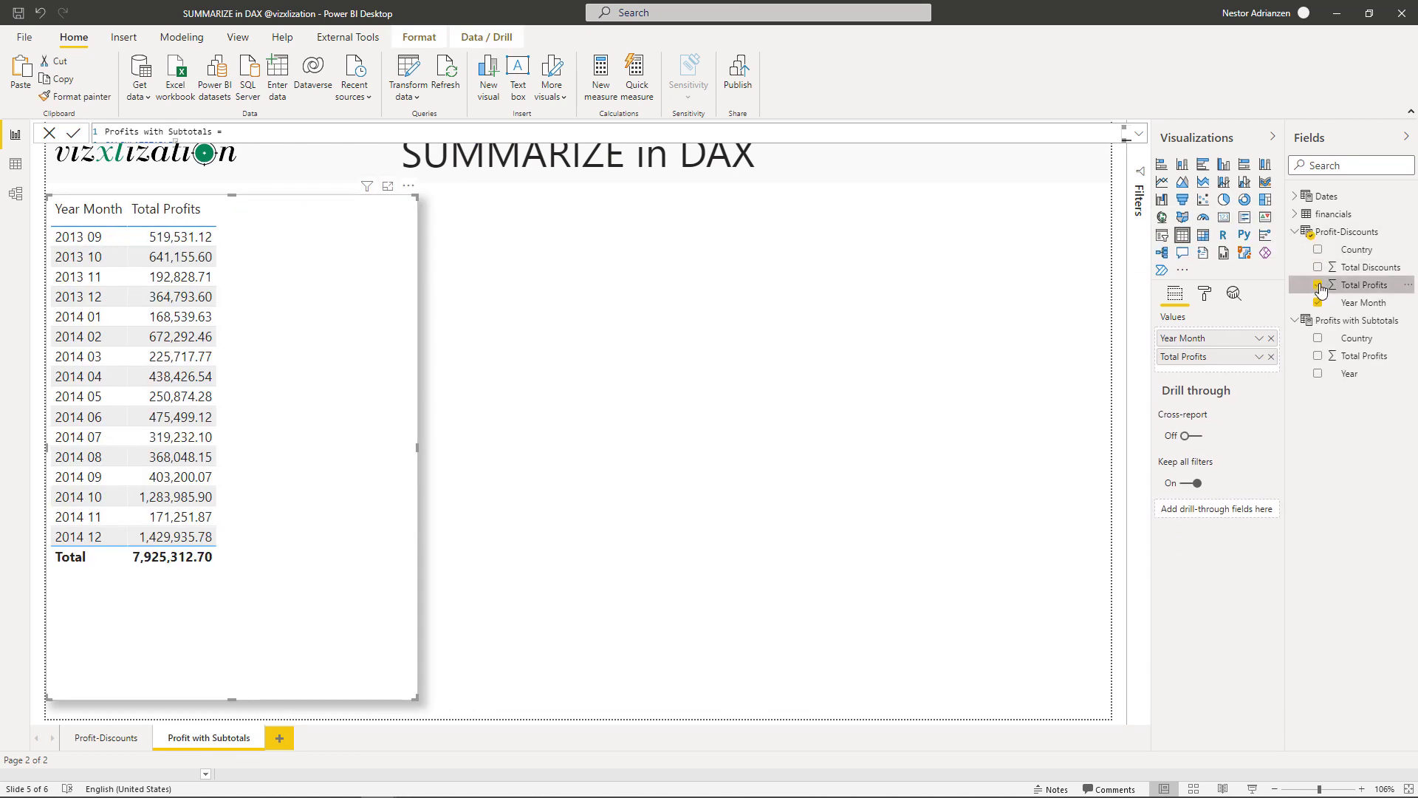
left_click(1319, 304)
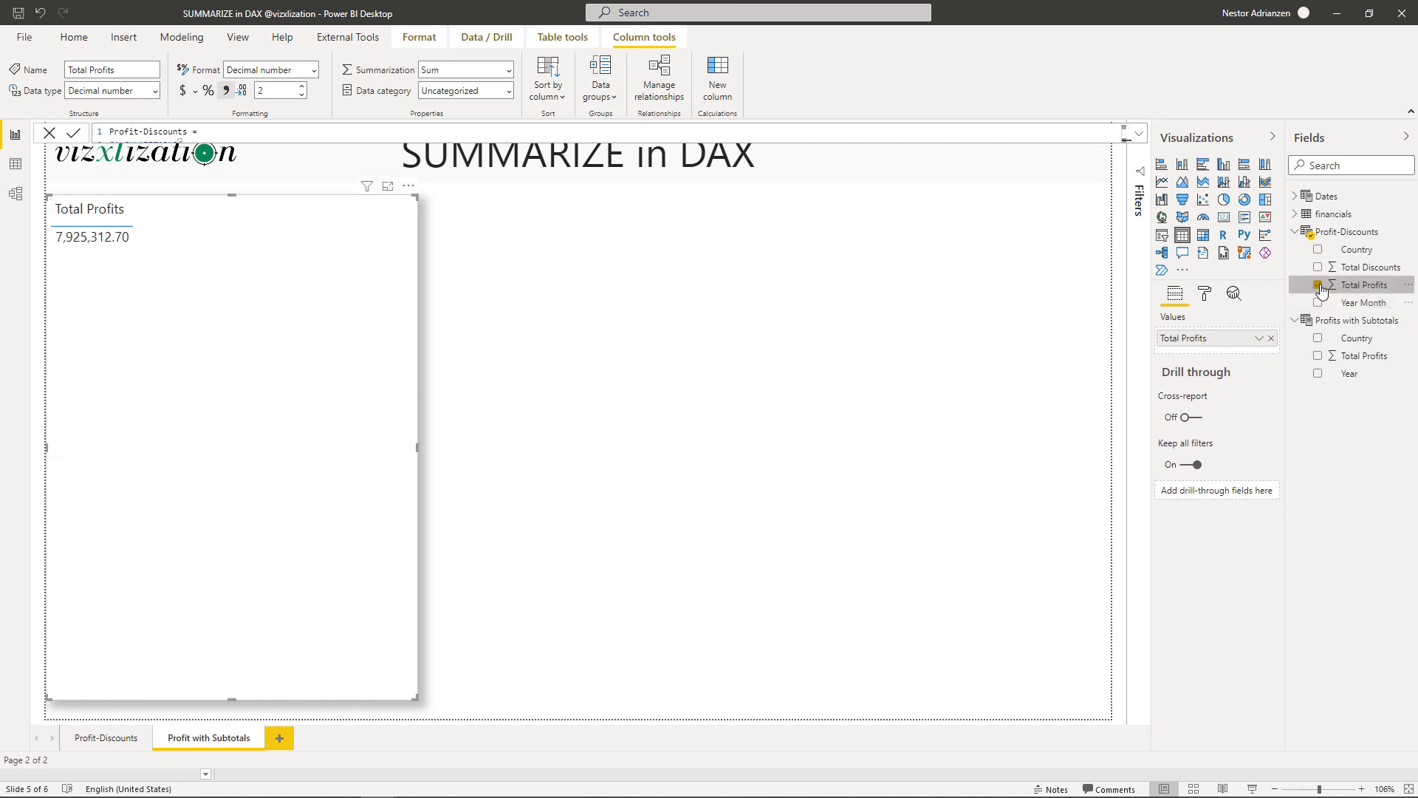
left_click(1319, 285)
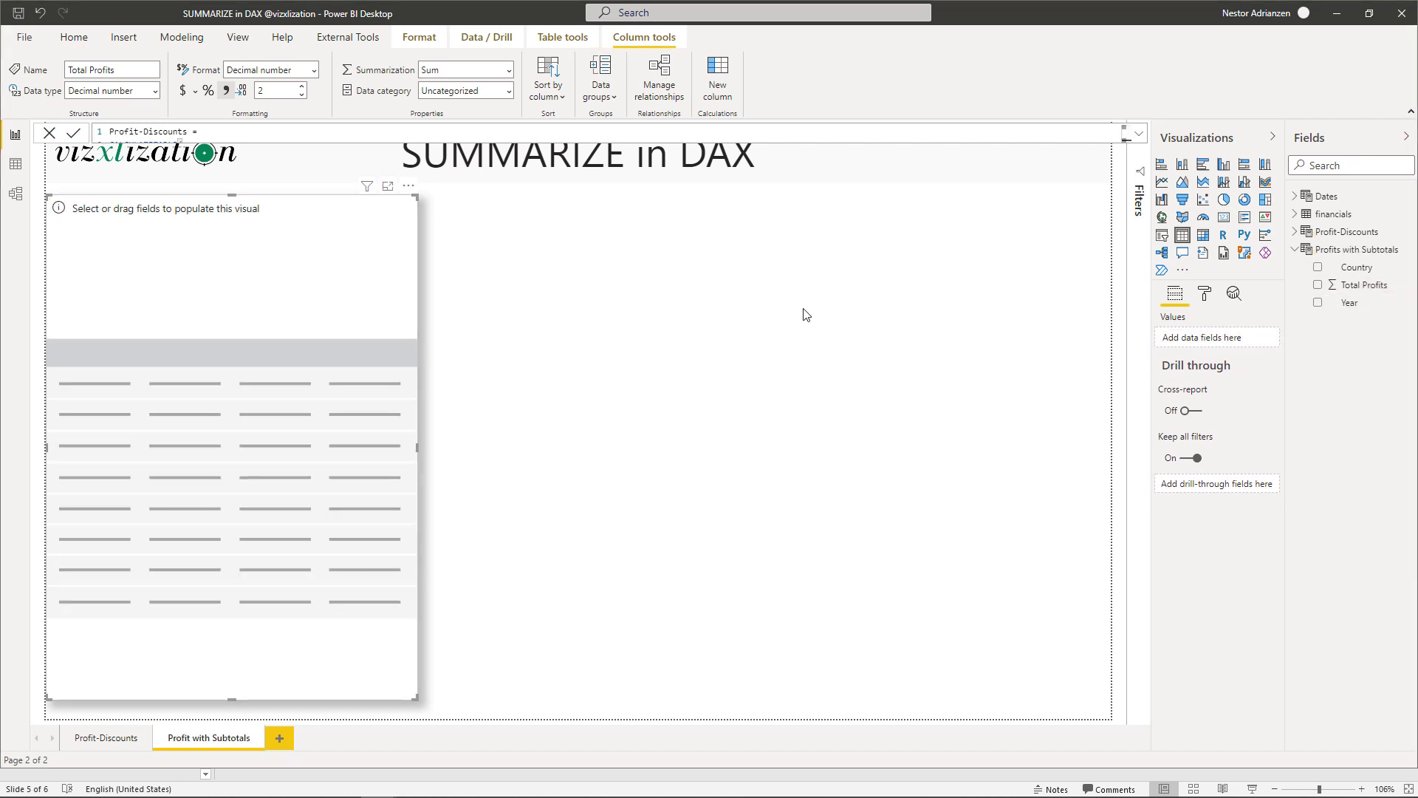
Step: Add Year, Country and Total Profits from Profits with Subtotals to the table, then switch it to a matrix
left_click_drag(1349, 303, 157, 409)
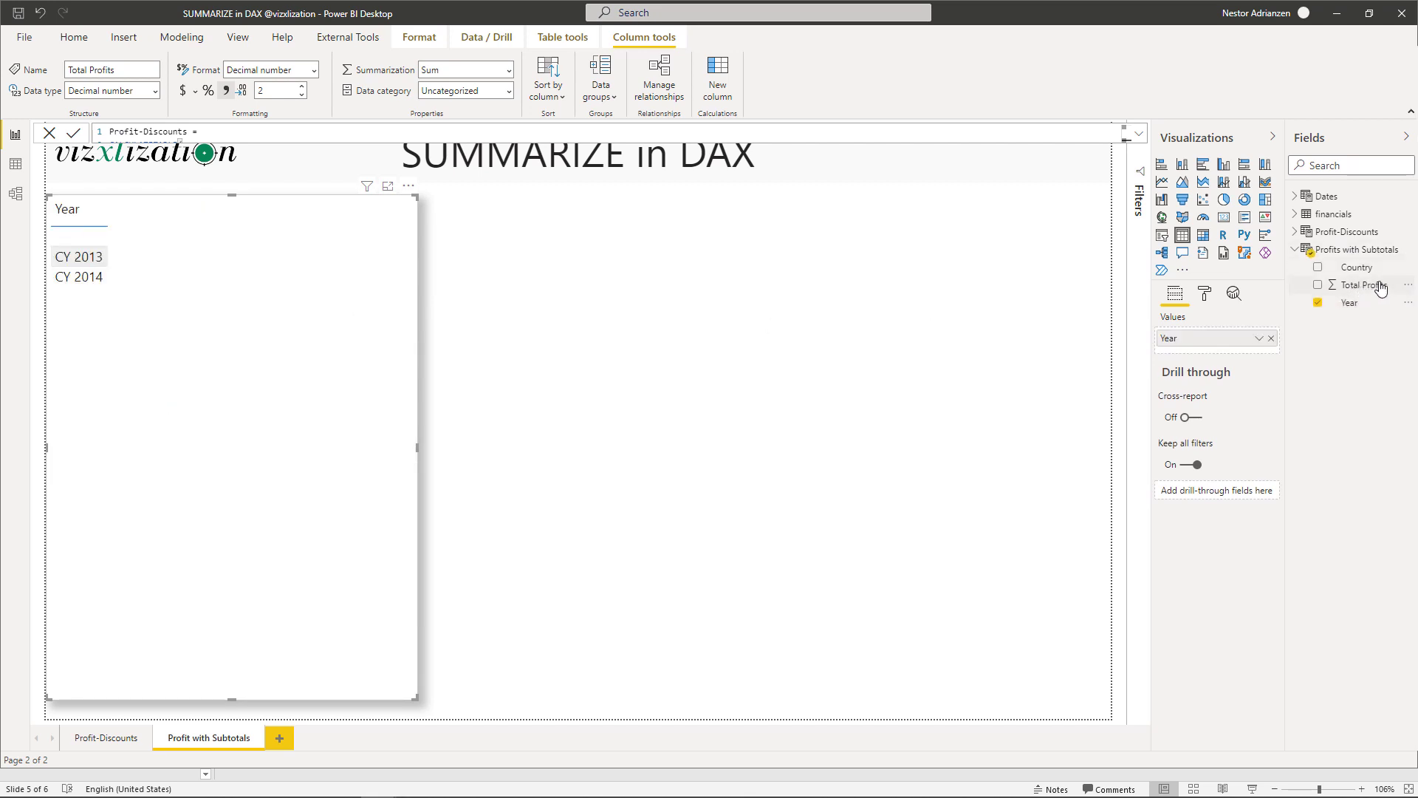
left_click_drag(1365, 268, 241, 389)
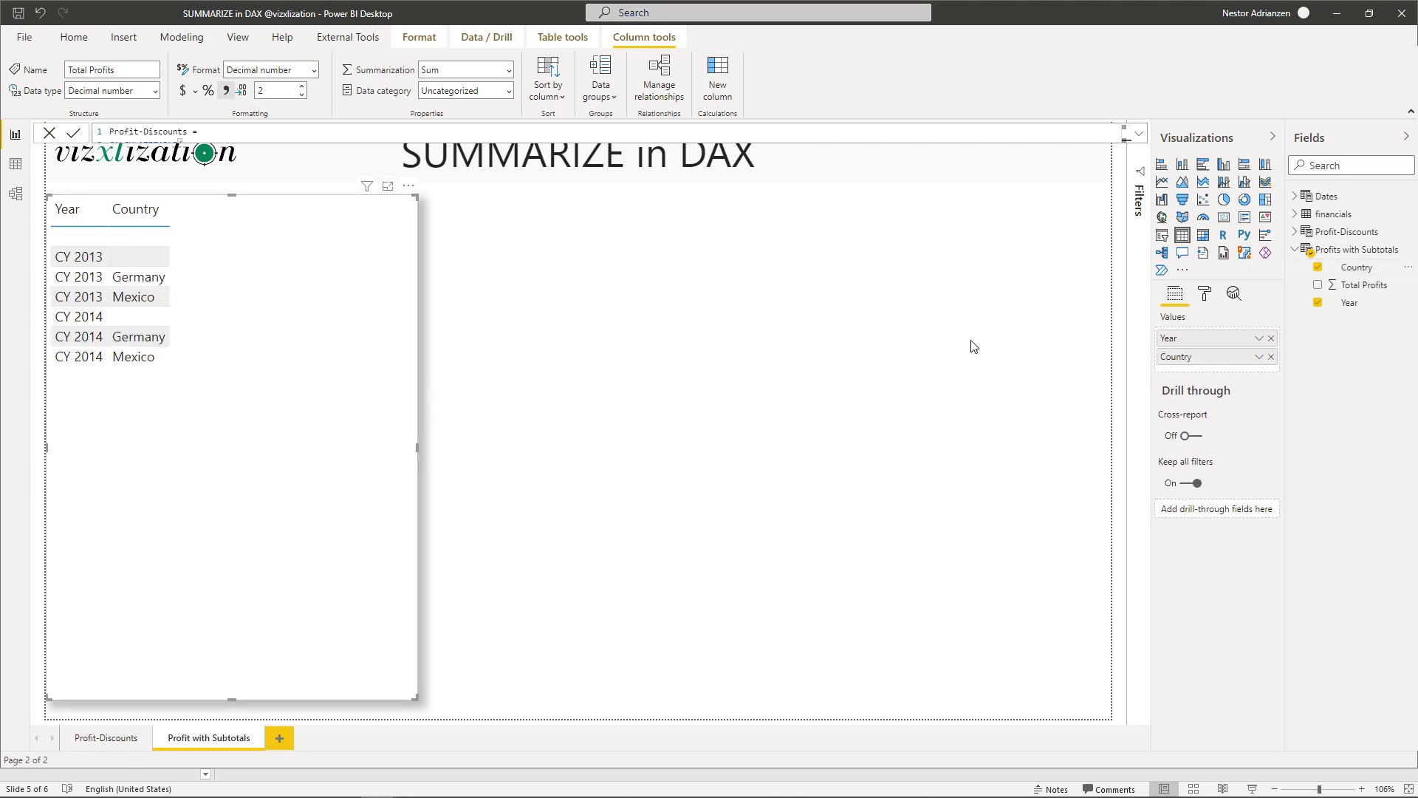
left_click_drag(1365, 287, 311, 348)
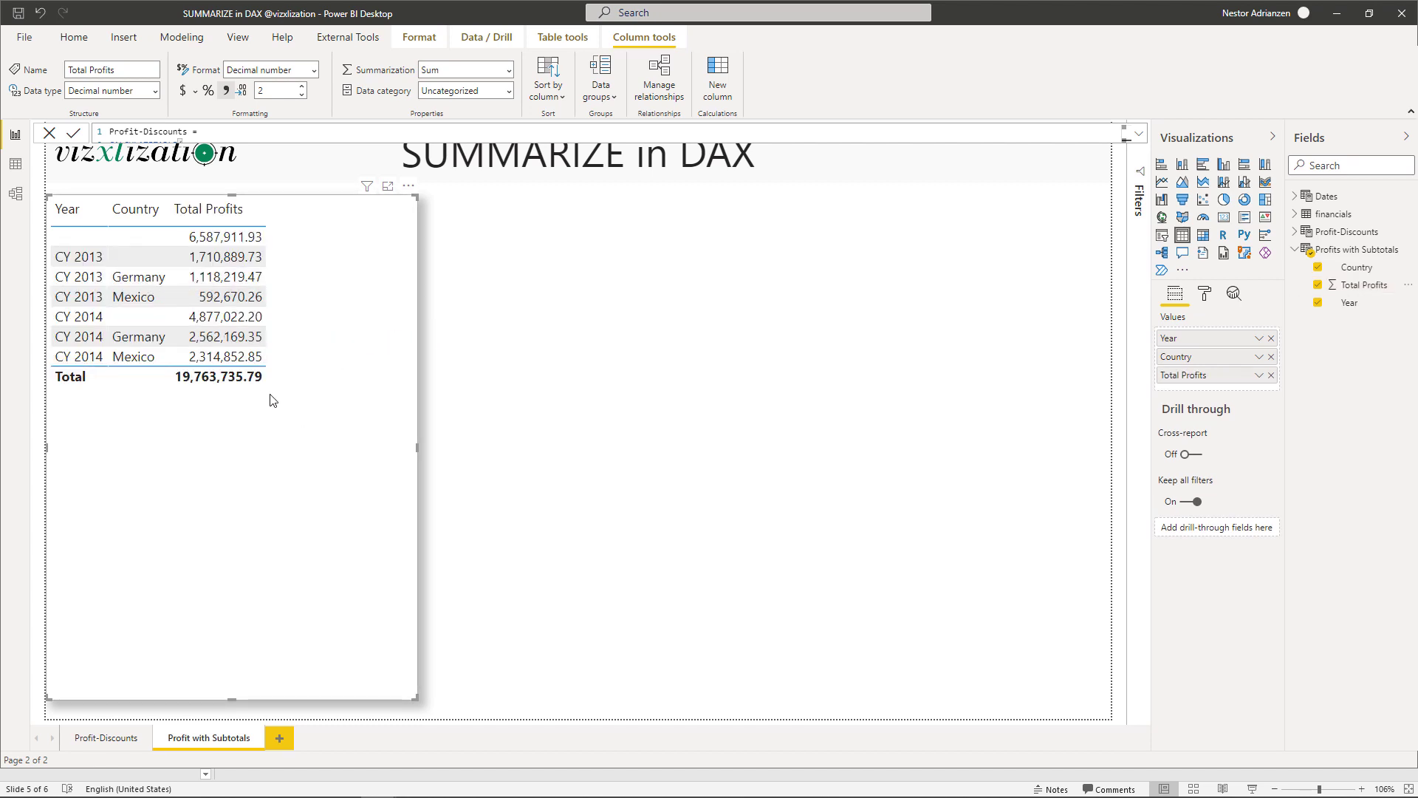
left_click(1204, 235)
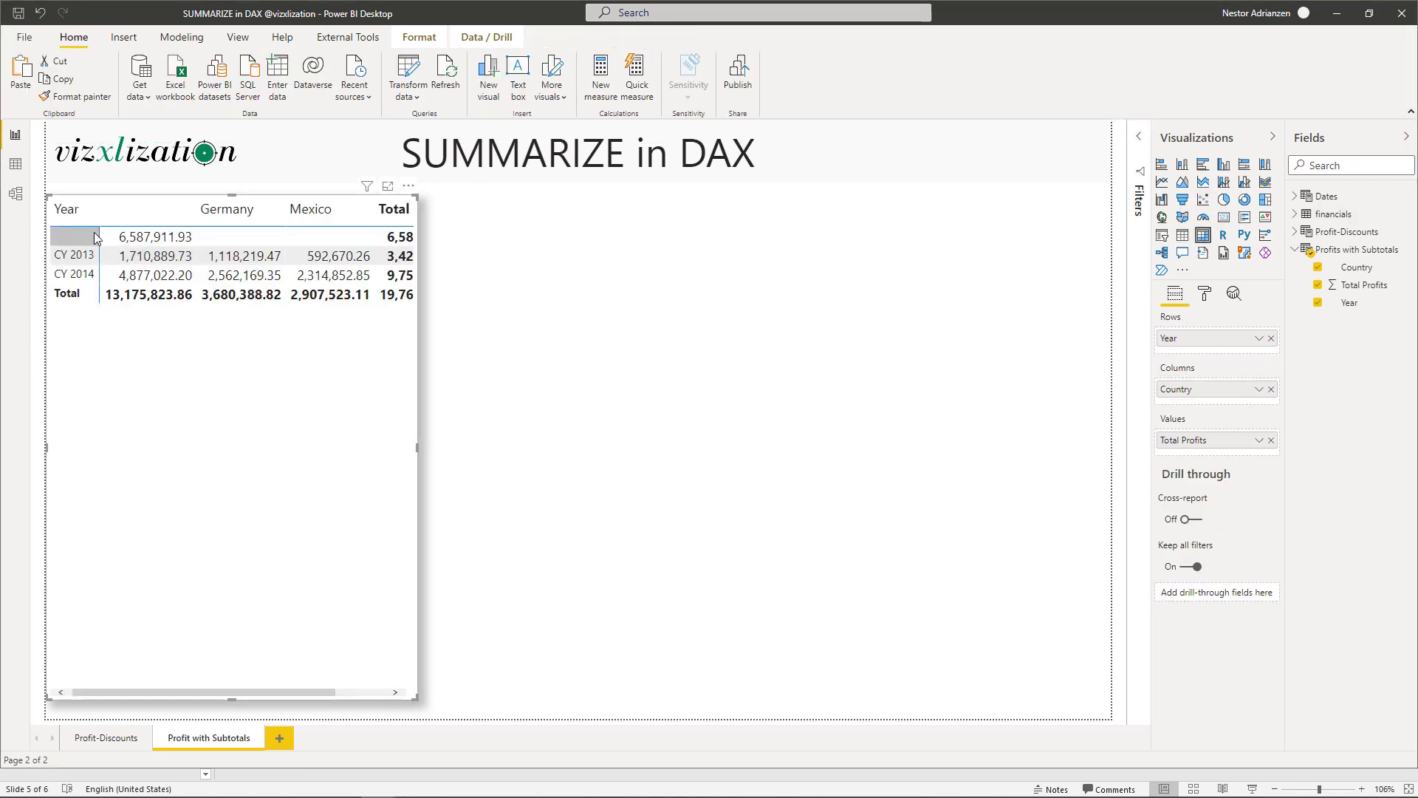
Step: Try highlighting Germany and Mexico and sorting by Year in the matrix, then revert to a table
left_click(233, 216)
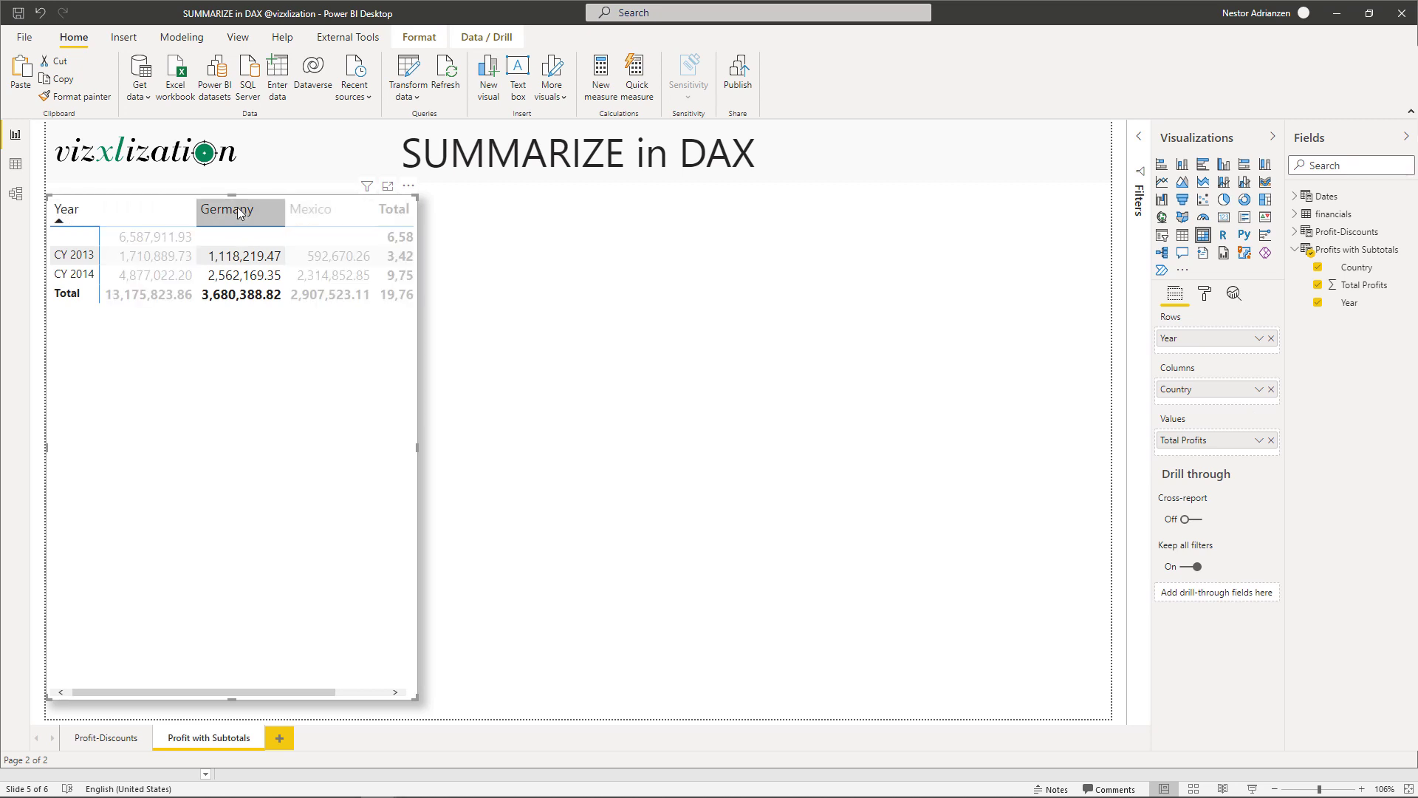
left_click(237, 207)
left_click(329, 216)
left_click(65, 212)
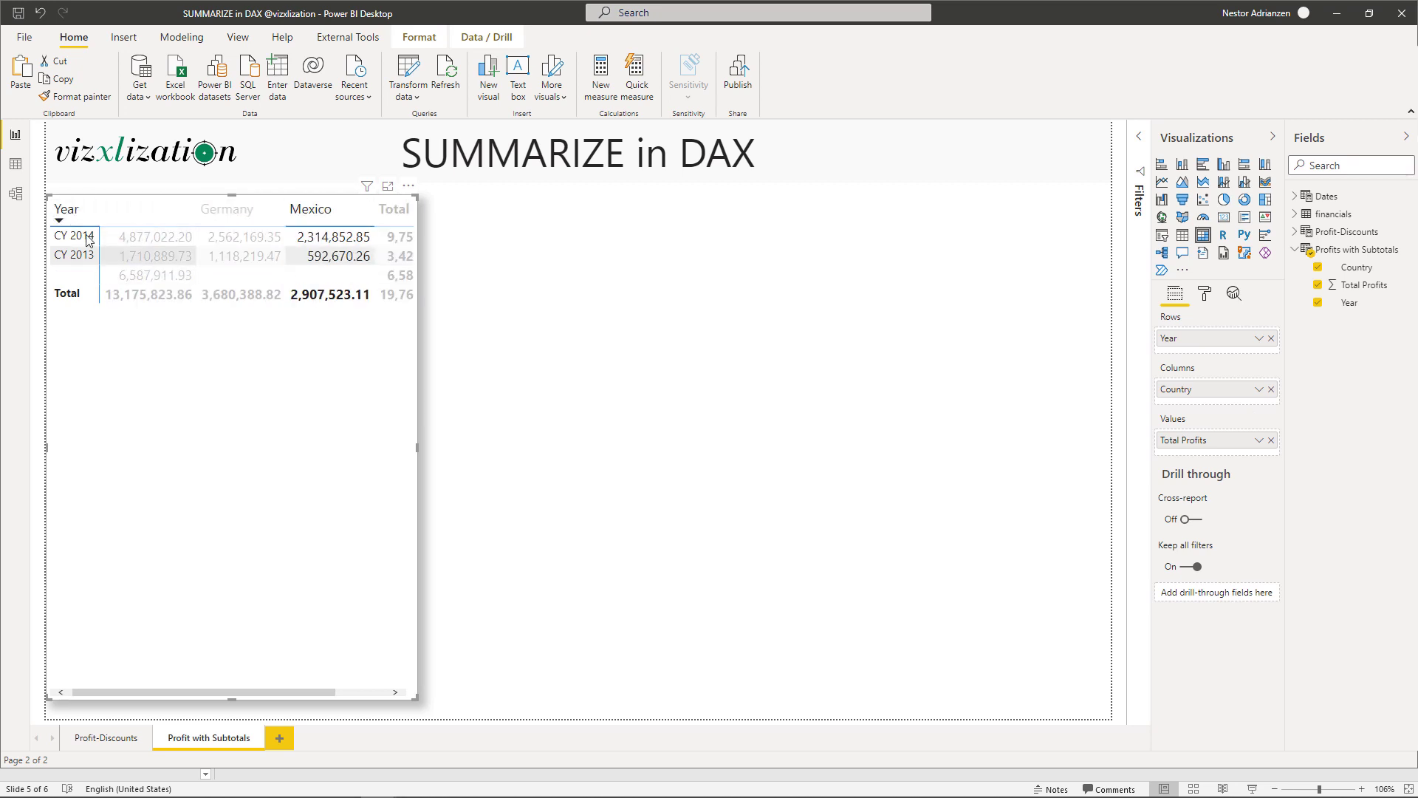
left_click(325, 375)
left_click(1183, 235)
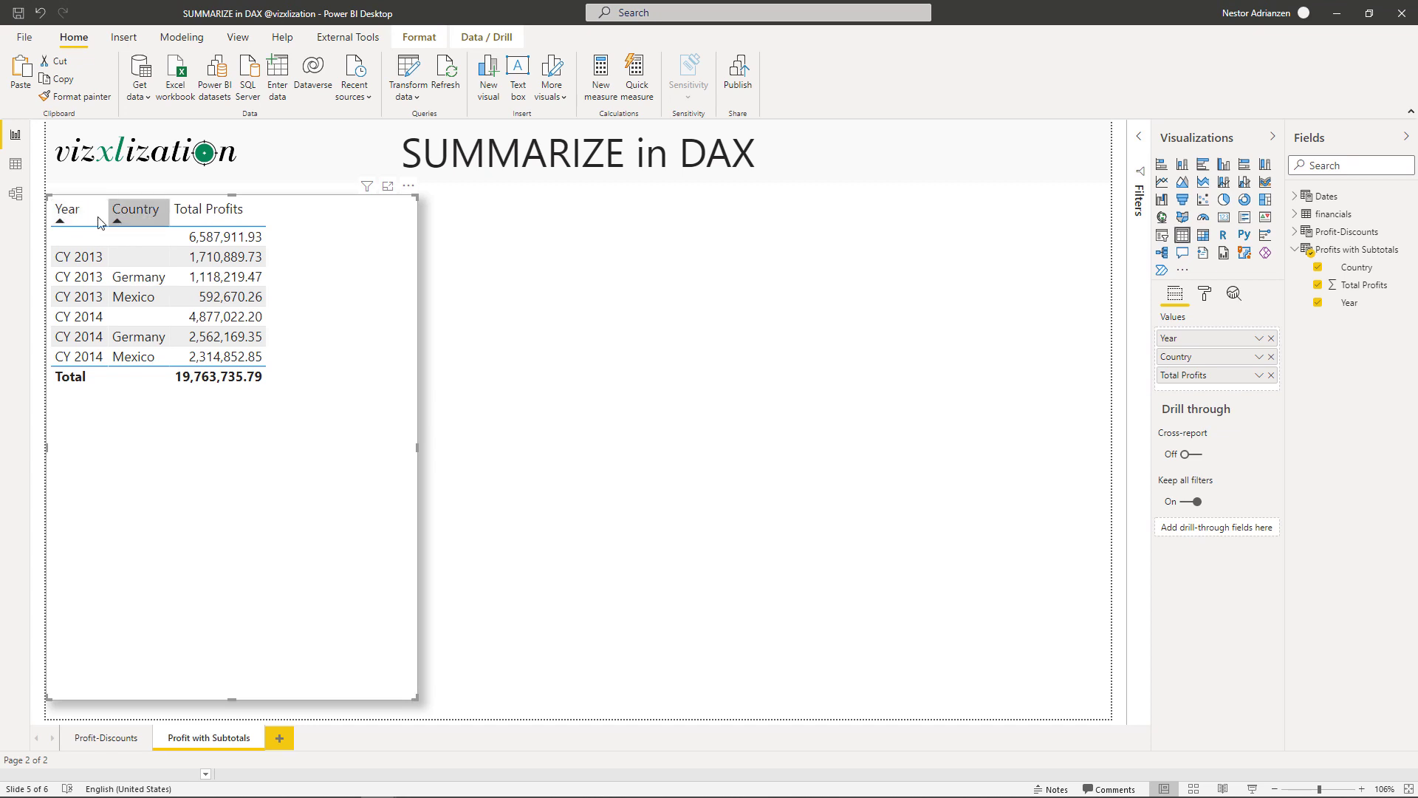
Step: Test sorting the table by Country, Total Profits and Year
left_click(140, 209)
left_click(214, 215)
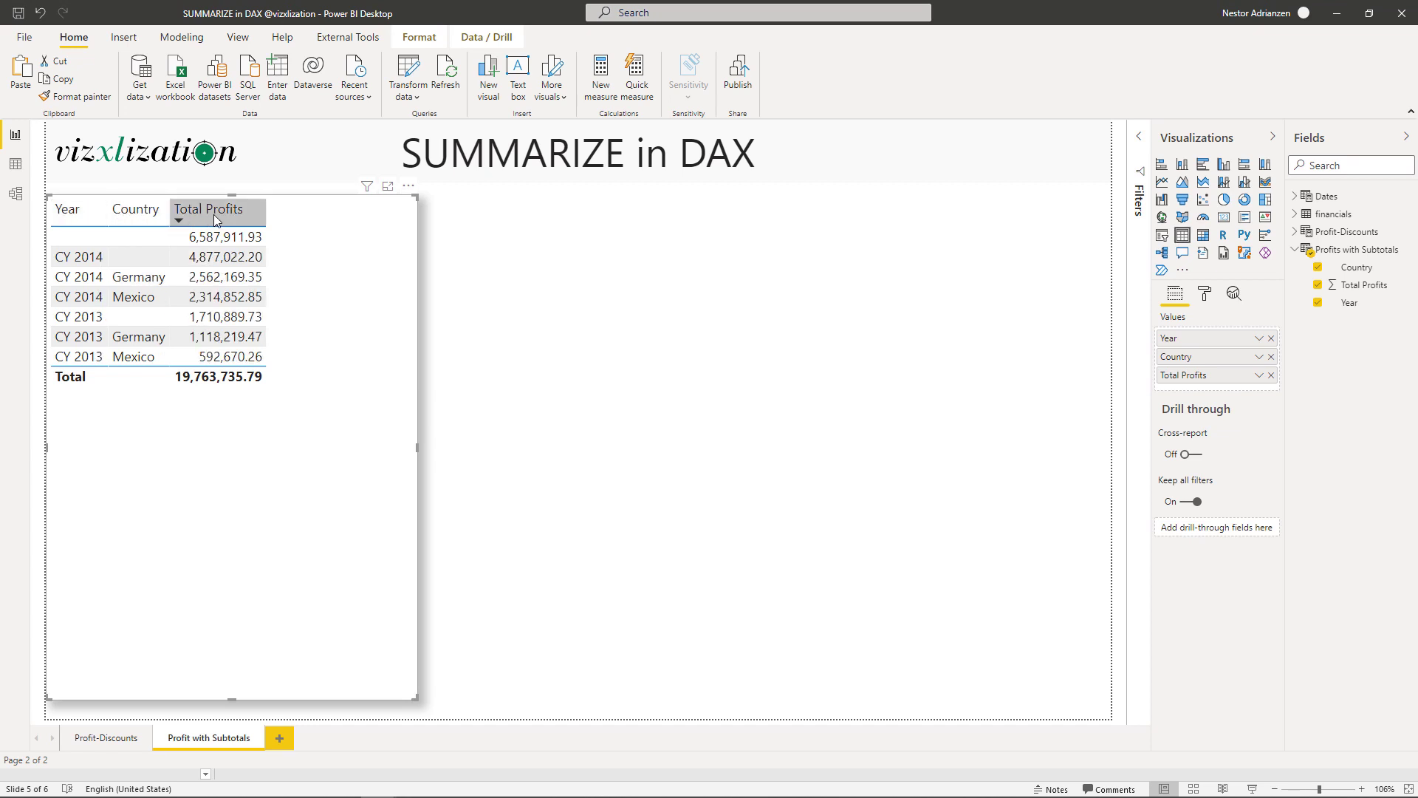
left_click(126, 212)
left_click(76, 215)
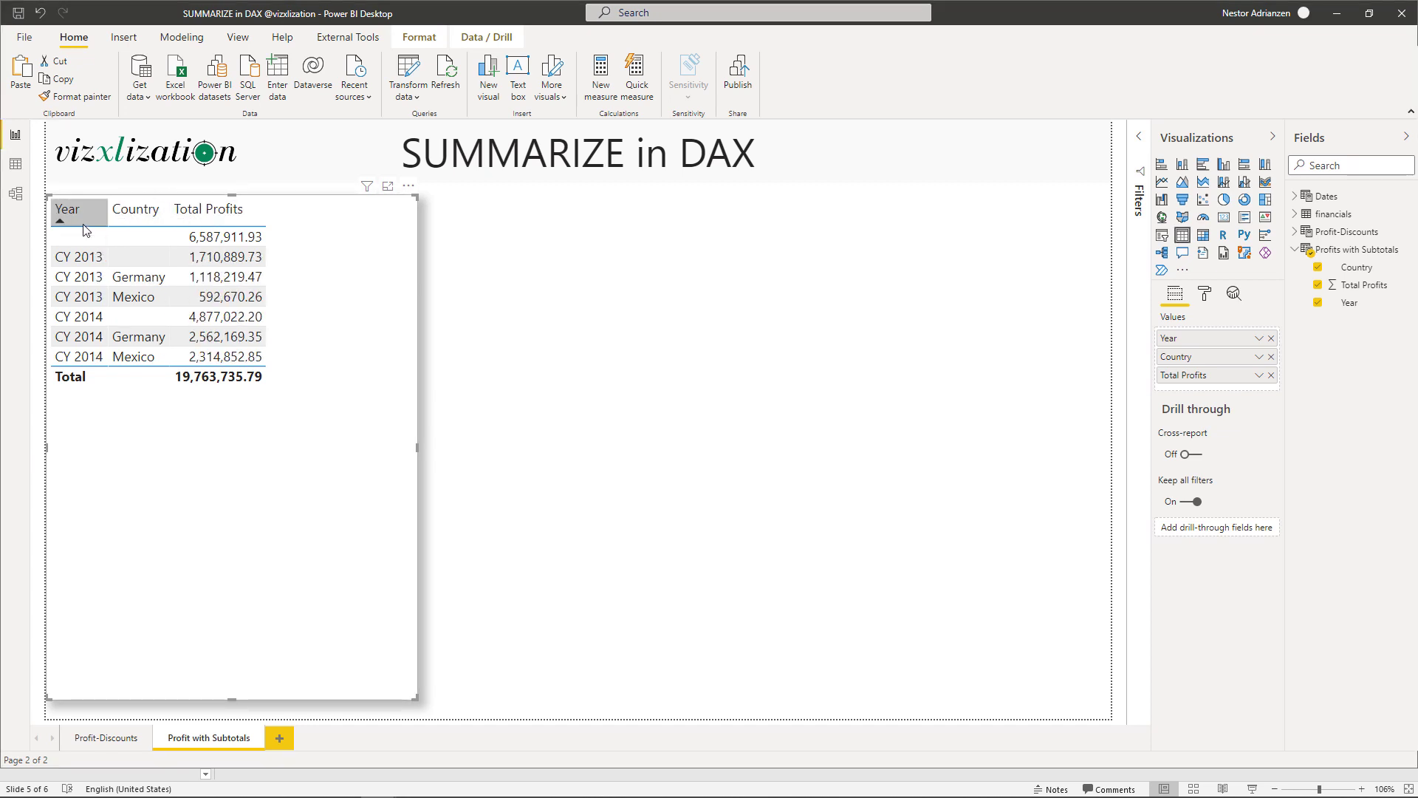
Step: Turn the table's Totals row off and sort rows by Country descending
left_click(1205, 295)
left_click(1179, 484)
left_click(1191, 532)
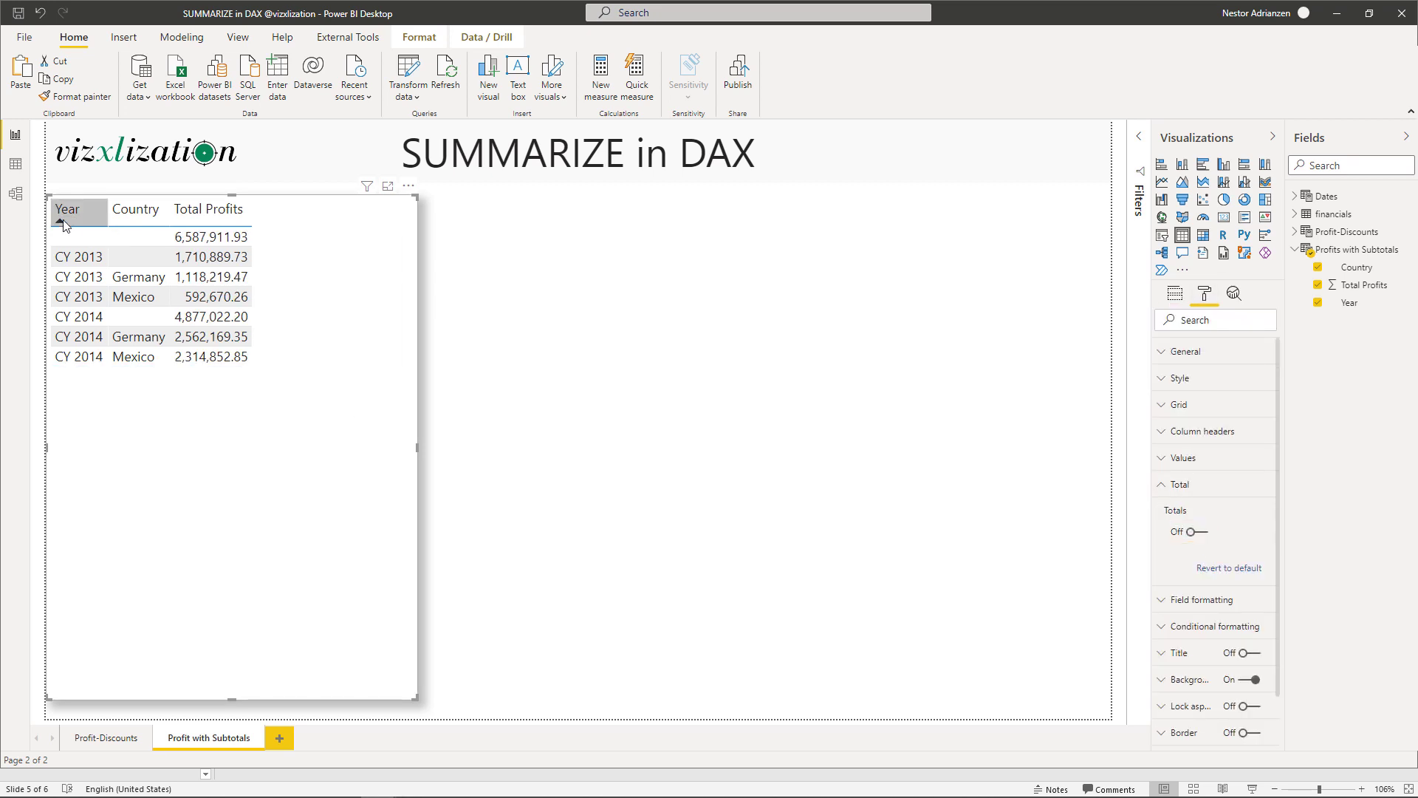
left_click(135, 209)
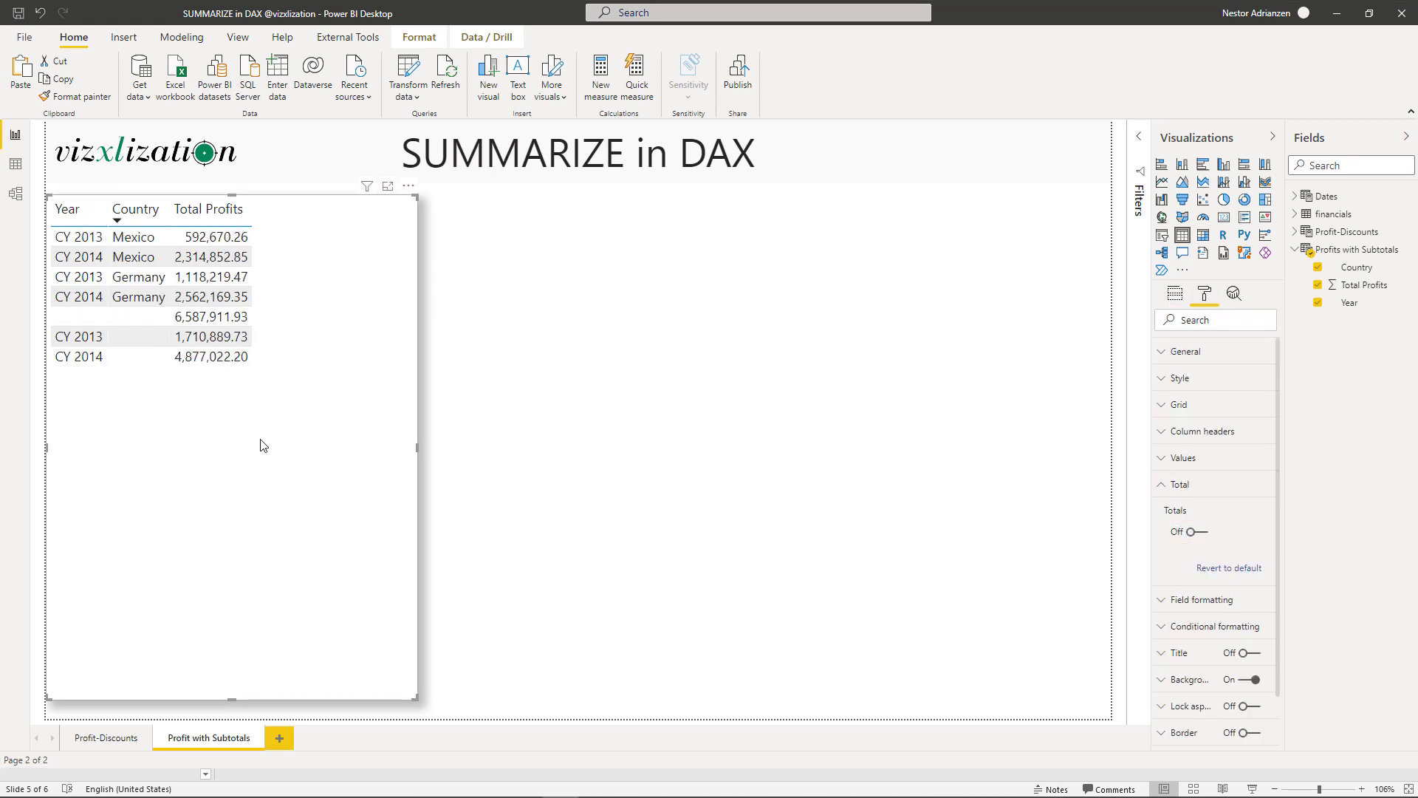